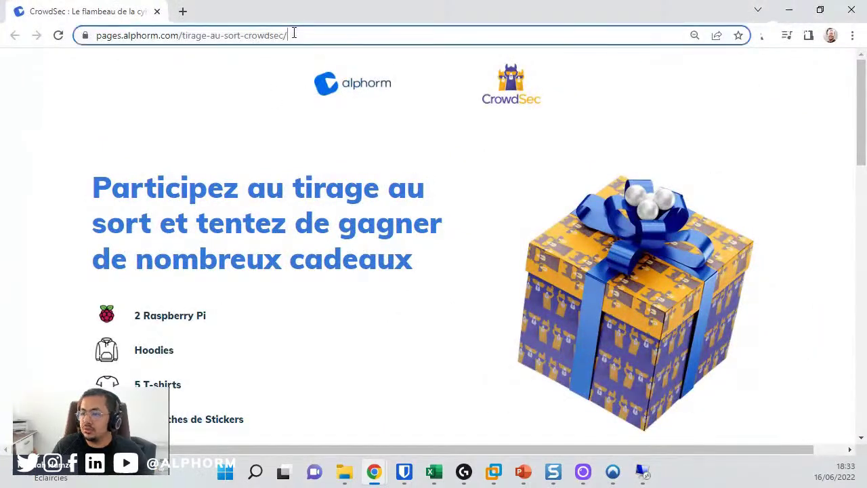
Examine the participation form on the CrowdSec prize draw page.
left_click(293, 34)
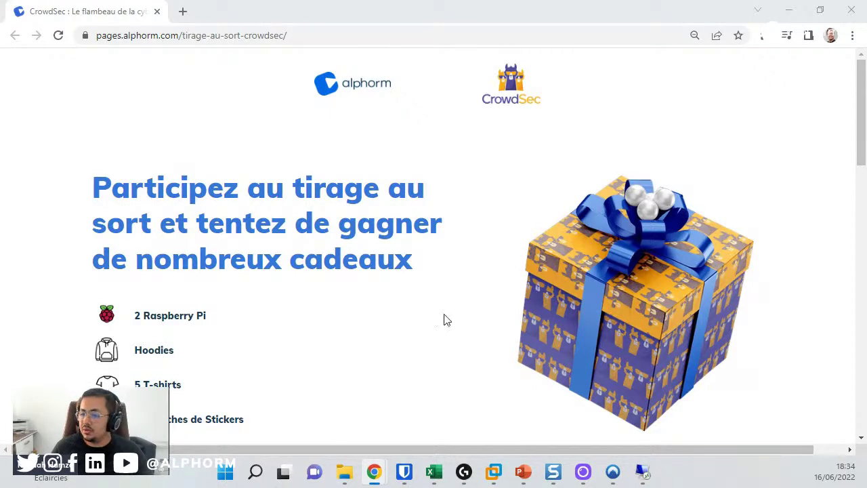
scroll(447, 320, "down", 9)
scroll(448, 320, "down", 5)
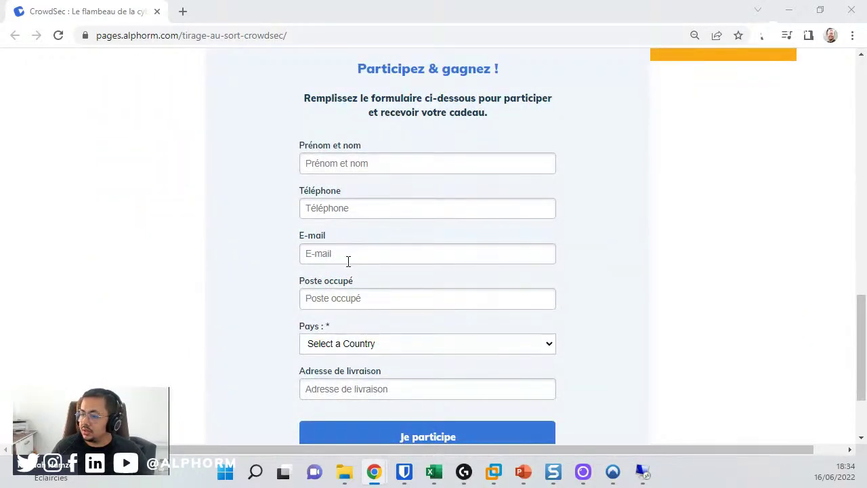
left_click_drag(301, 193, 341, 197)
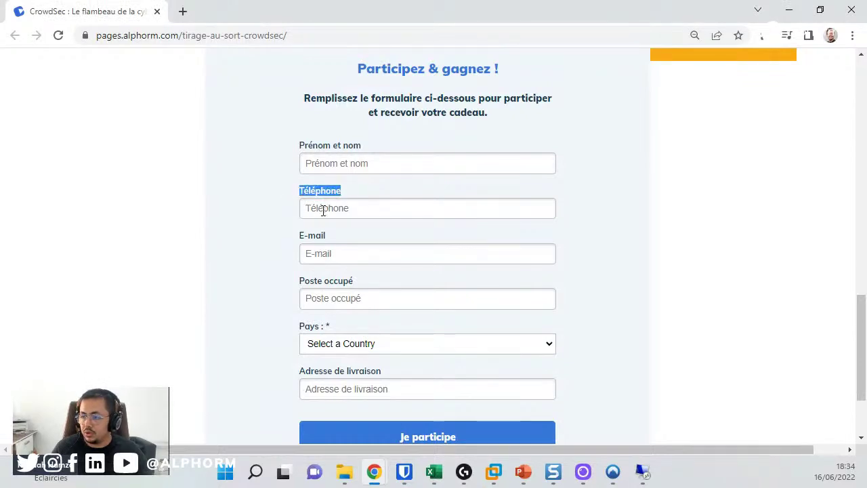
left_click(322, 209)
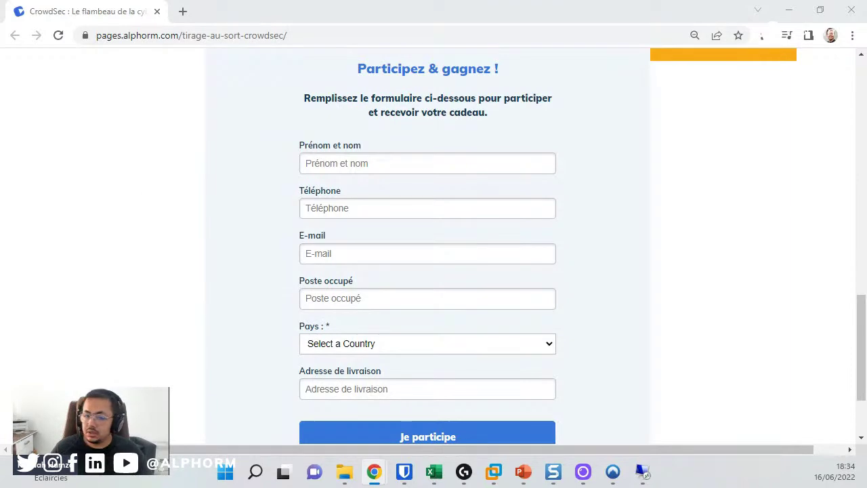
left_click(343, 210)
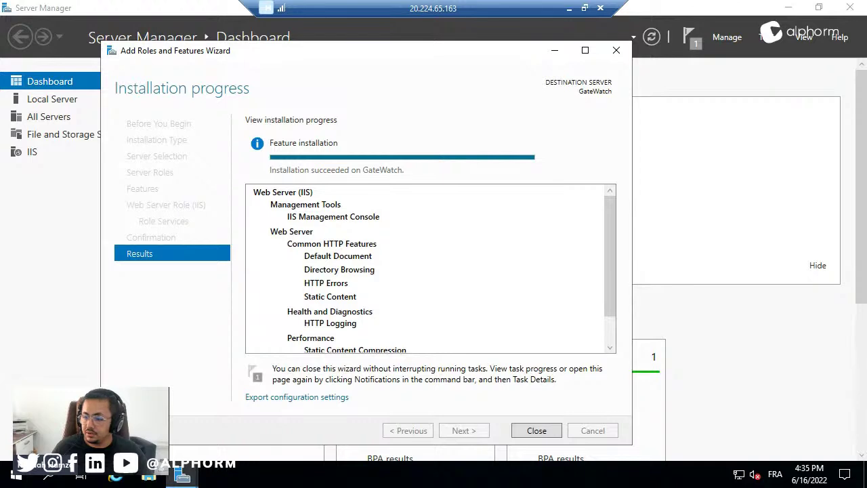
Switch to the remote server session and close the Add Roles and Features Wizard and Server Manager.
left_click(537, 431)
left_click(849, 7)
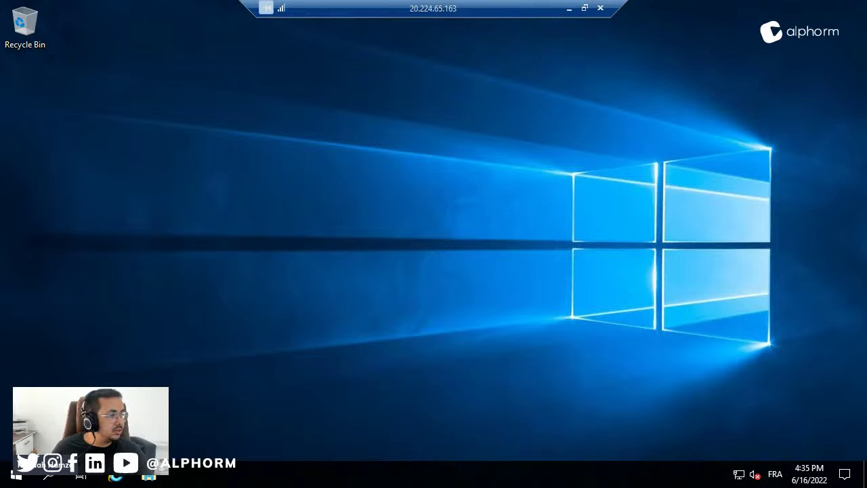
Paste the ChromeSetup installer onto the server's desktop and run it to install Google Chrome.
right_click(172, 254)
left_click(155, 299)
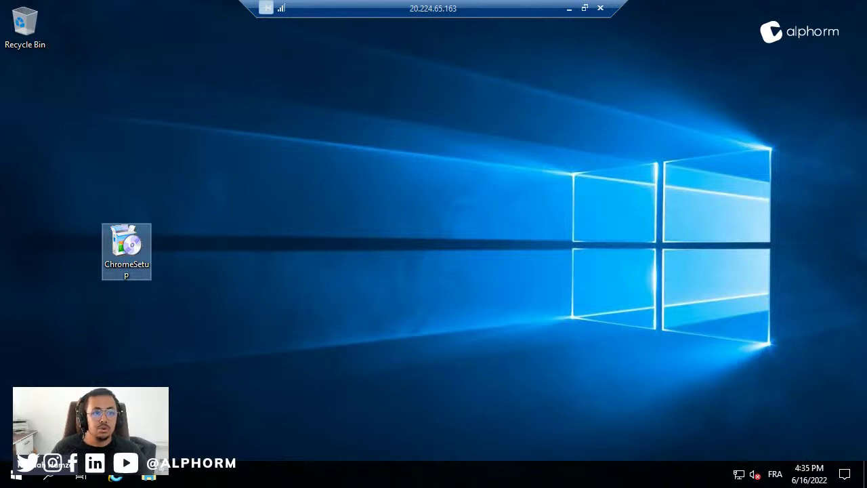
key("Return")
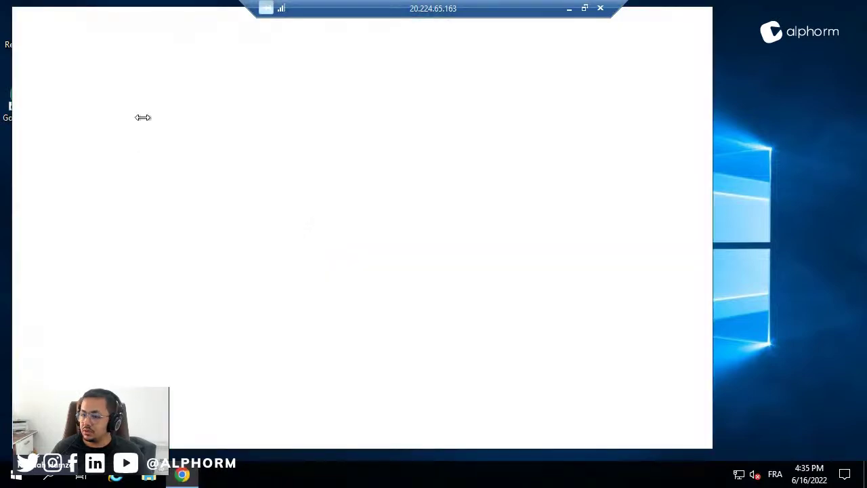
left_click(666, 21)
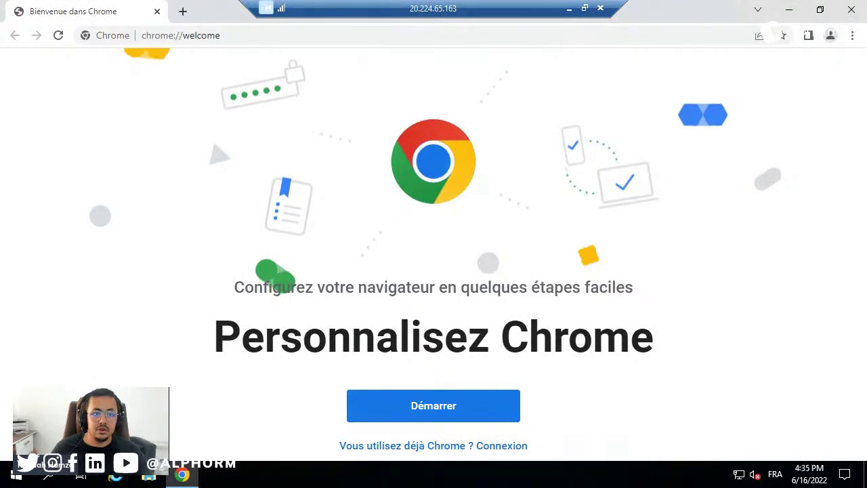
left_click(242, 35)
type("https://alpha-packages.crowdsec.net/")
key("Return")
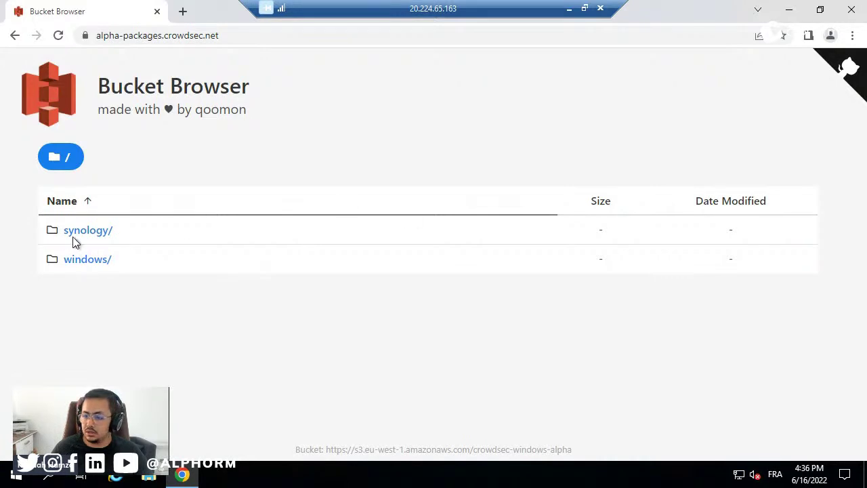
left_click(85, 263)
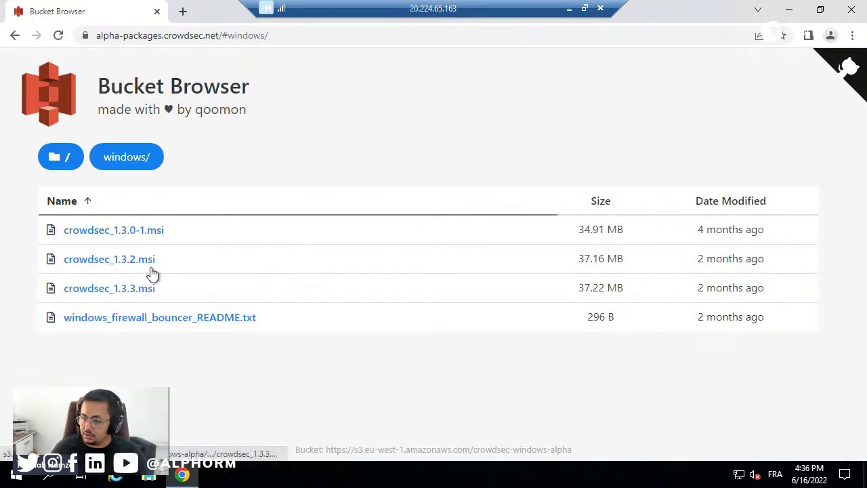
left_click(140, 291)
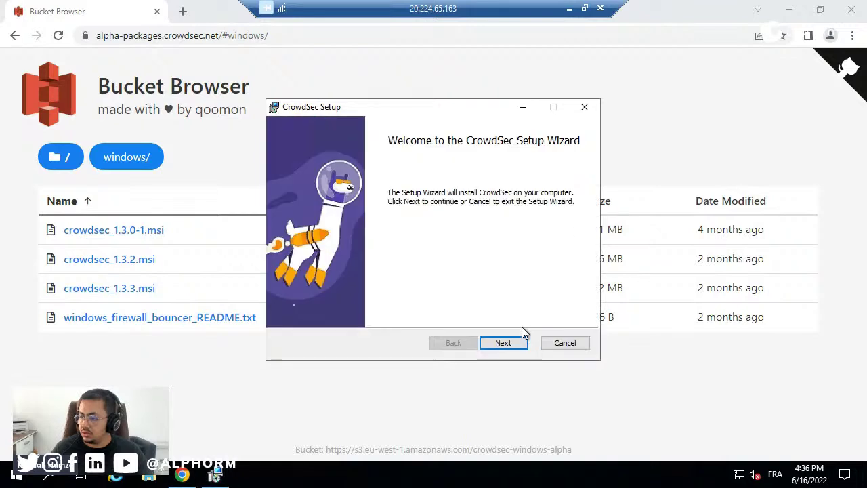
Install CrowdSec through its setup wizard with the default settings, tidying the ChromeSetup icon under the Google Chrome shortcut.
left_click(788, 10)
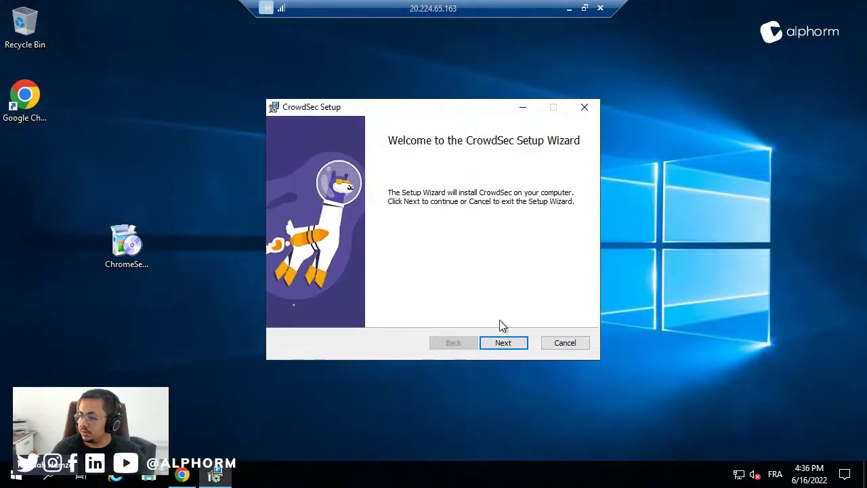
left_click_drag(127, 244, 31, 179)
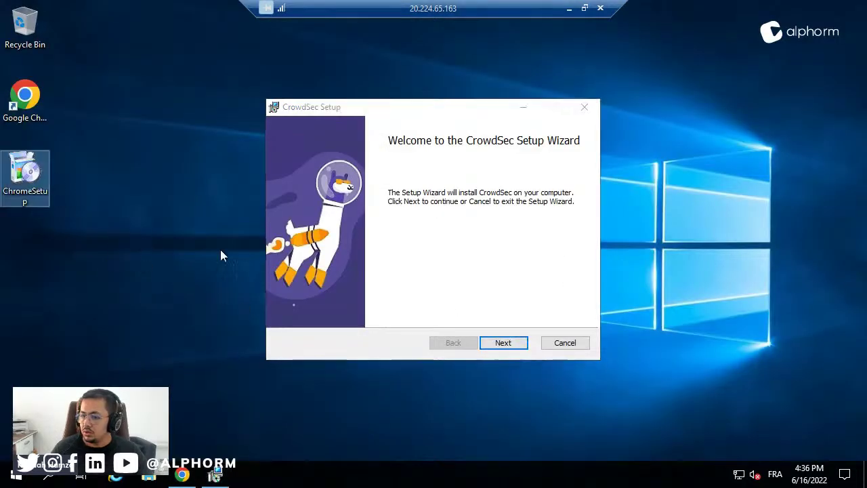
left_click(507, 344)
left_click(508, 342)
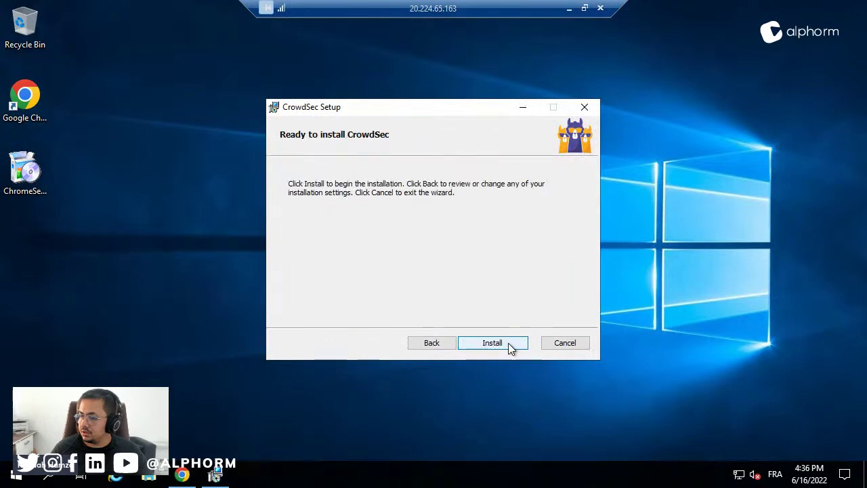
left_click(508, 343)
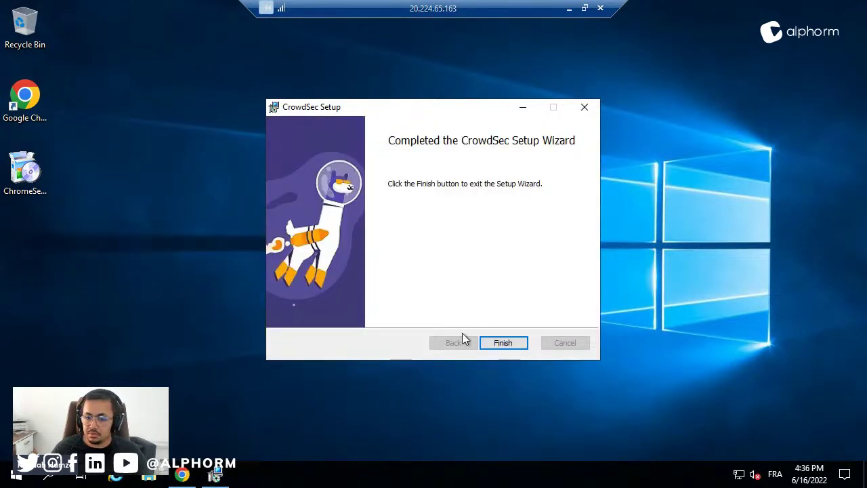
left_click(523, 345)
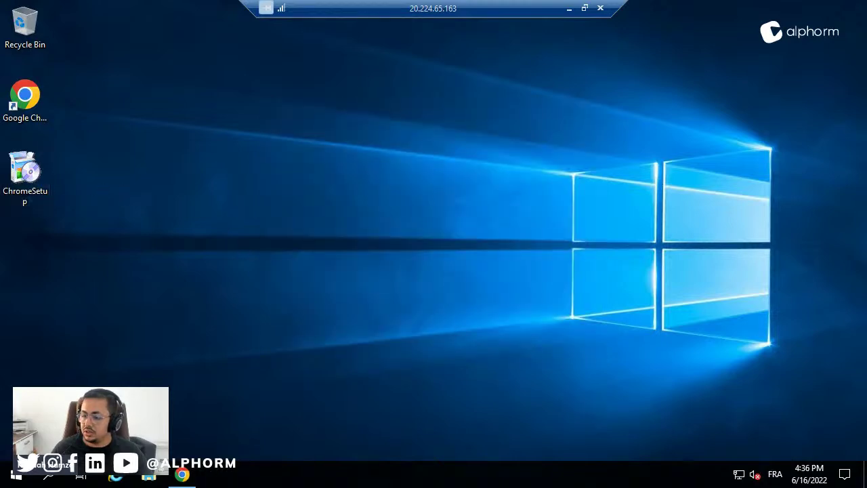
Open the C:\Program Files\CrowdSec folder in File Explorer to view the installed programs.
left_click(148, 475)
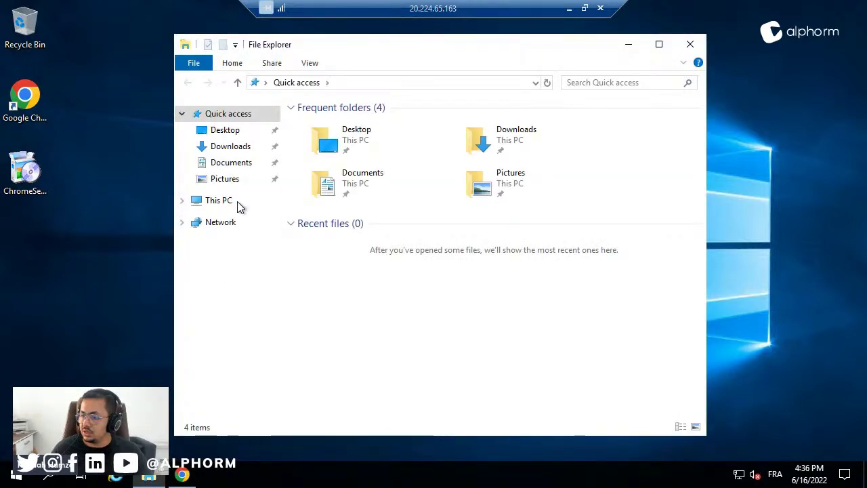
left_click(233, 202)
double_click(347, 302)
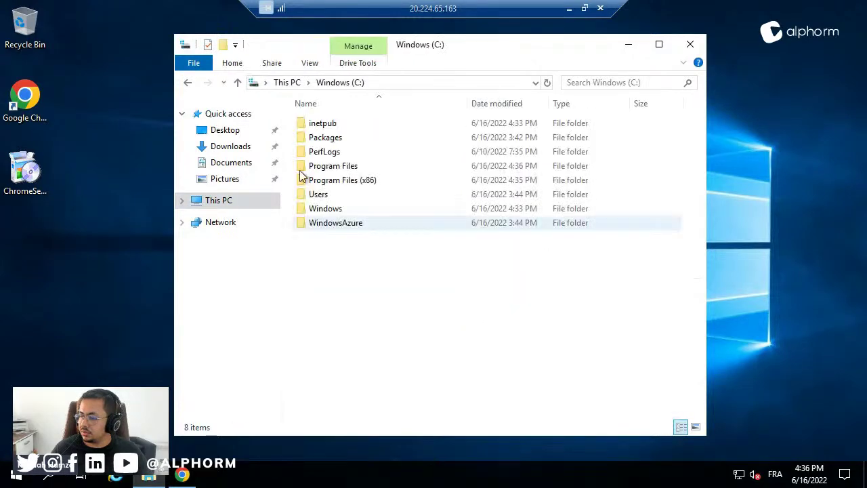
double_click(347, 167)
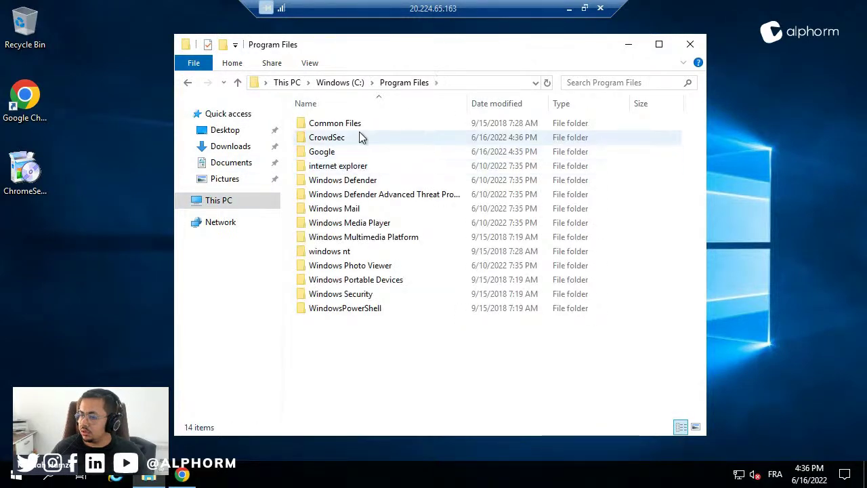
double_click(357, 138)
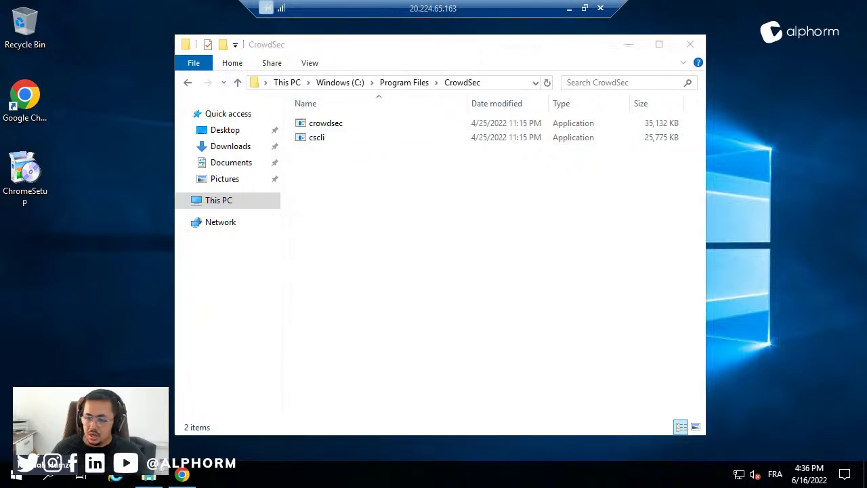
Search for PowerShell and open Windows PowerShell as administrator.
left_click(17, 475)
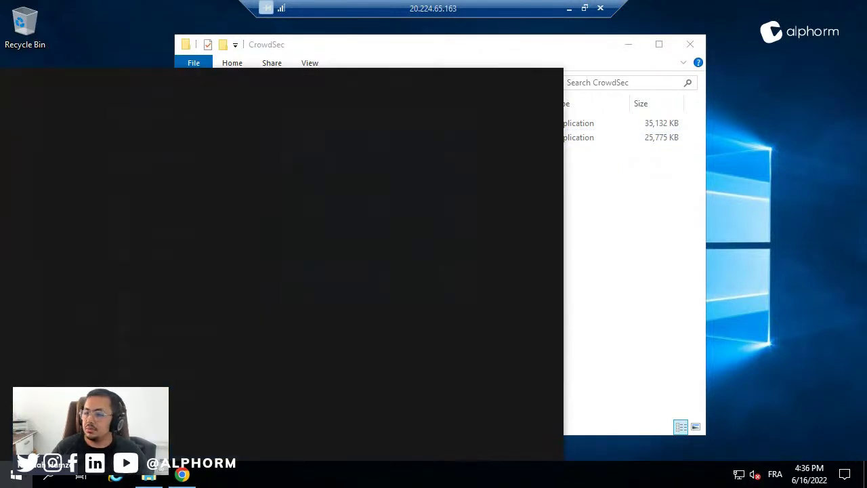
type("power")
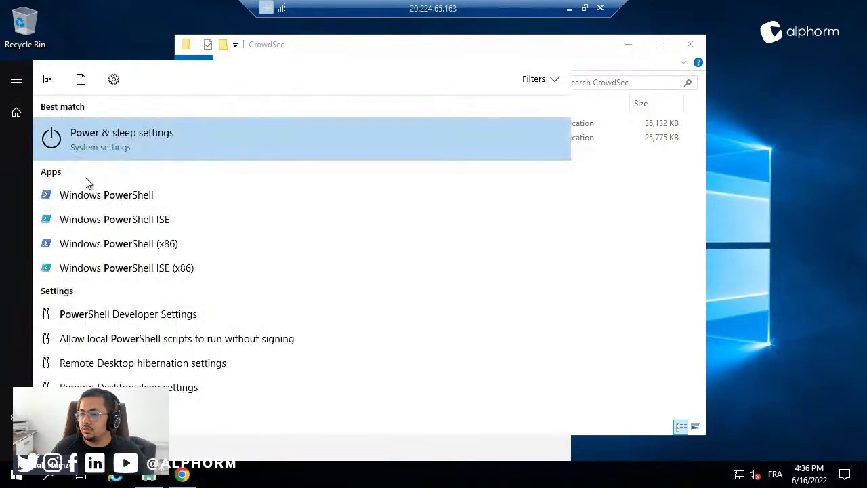
right_click(86, 195)
left_click(134, 201)
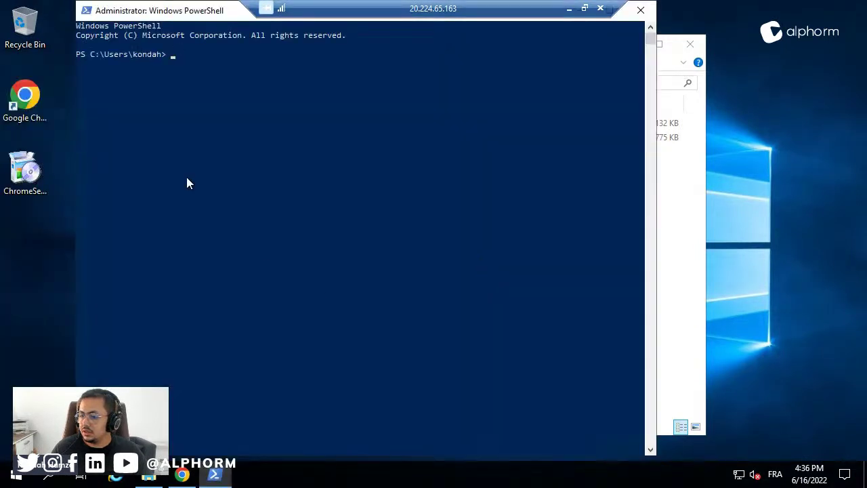
Run cscli in PowerShell and examine its available commands and the default config file path.
type("cscl")
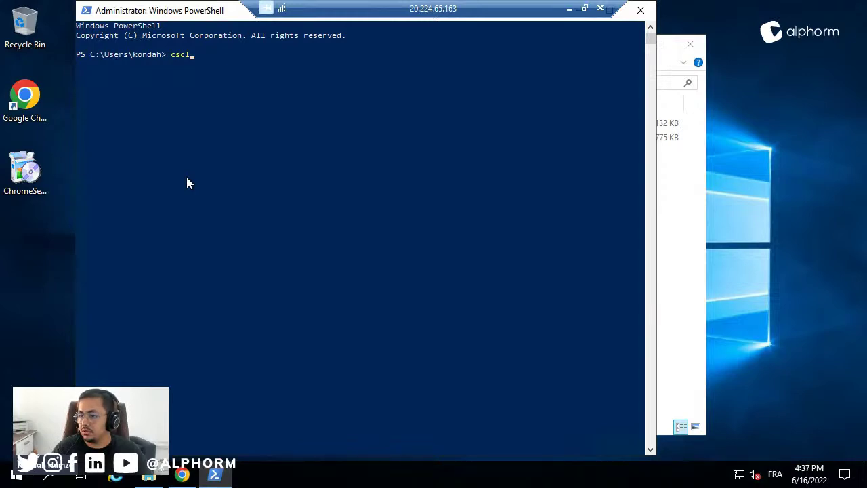
key("Tab")
key("BackSpace")
key("BackSpace")
key("BackSpace")
key("BackSpace")
key("Return")
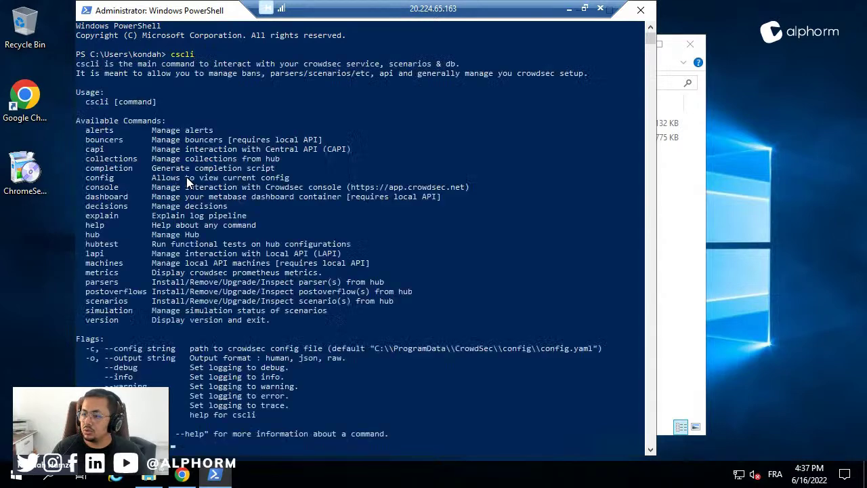
left_click_drag(178, 162, 390, 365)
left_click(390, 358)
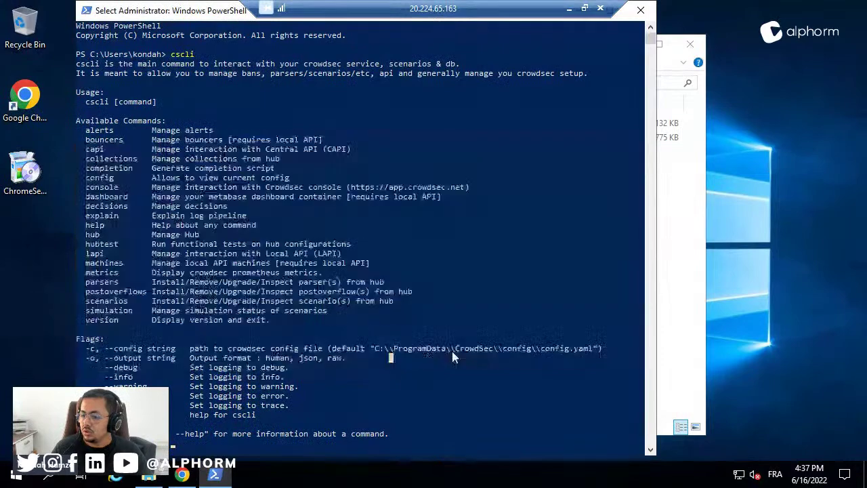
Go back up to the C: drive in File Explorer and show hidden items.
left_click(683, 253)
key("alt+Up")
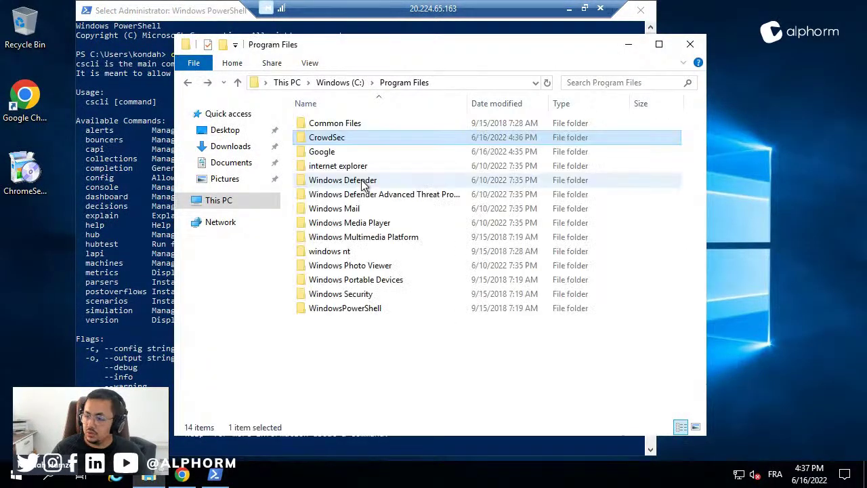
key("alt+Up")
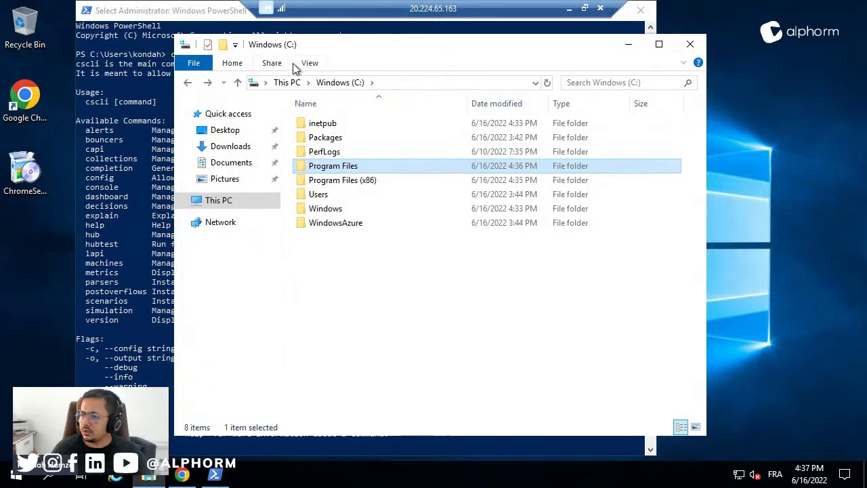
left_click(310, 65)
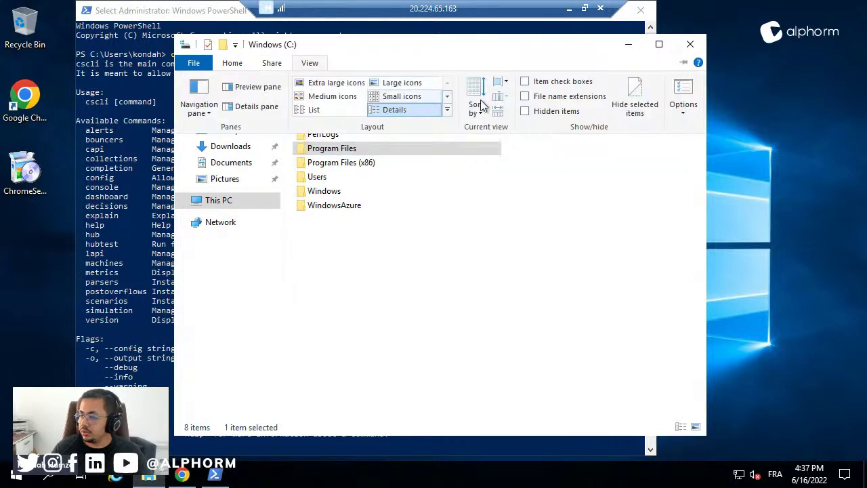
left_click(562, 112)
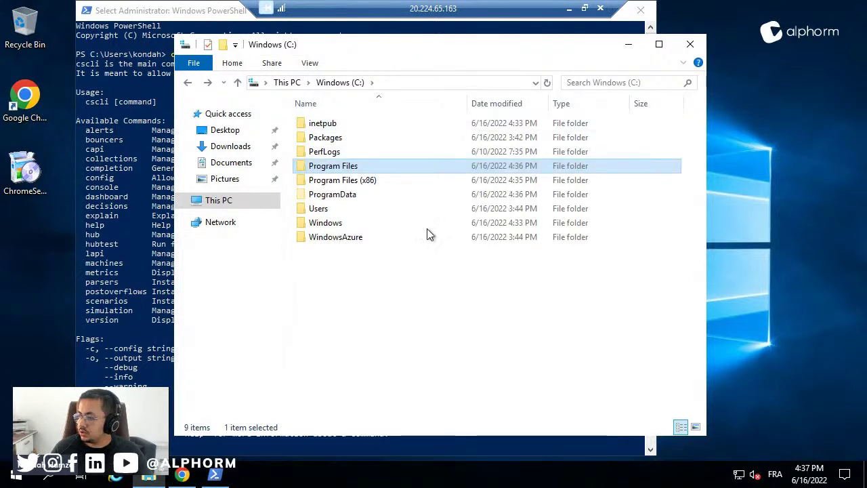
Open the C:\ProgramData\CrowdSec\config folder and examine the configuration folders and YAML files it contains.
left_click(334, 197)
double_click(333, 196)
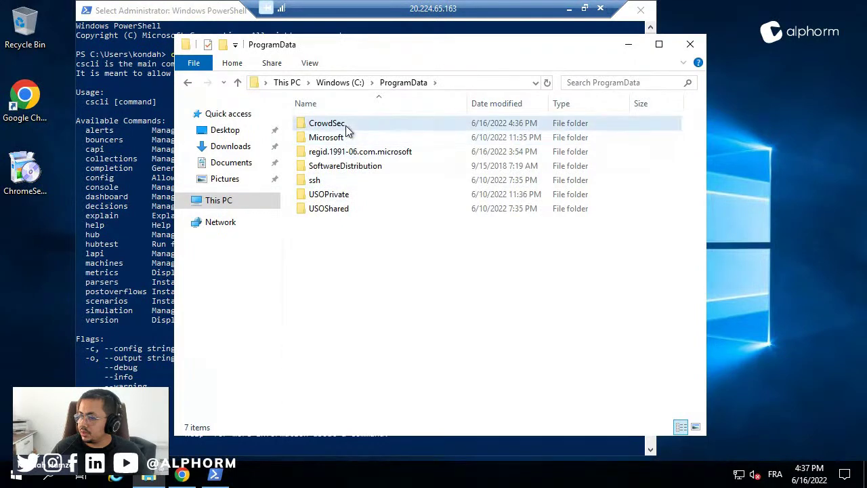
double_click(335, 124)
double_click(316, 123)
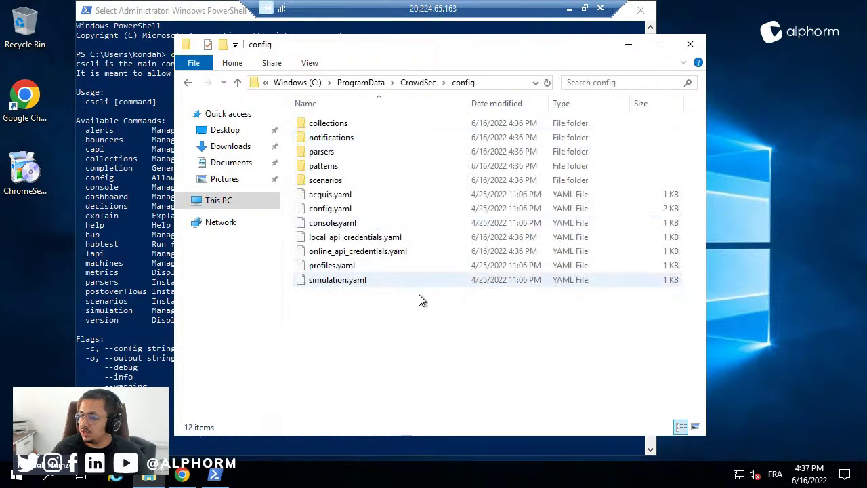
left_click_drag(424, 332, 152, 244)
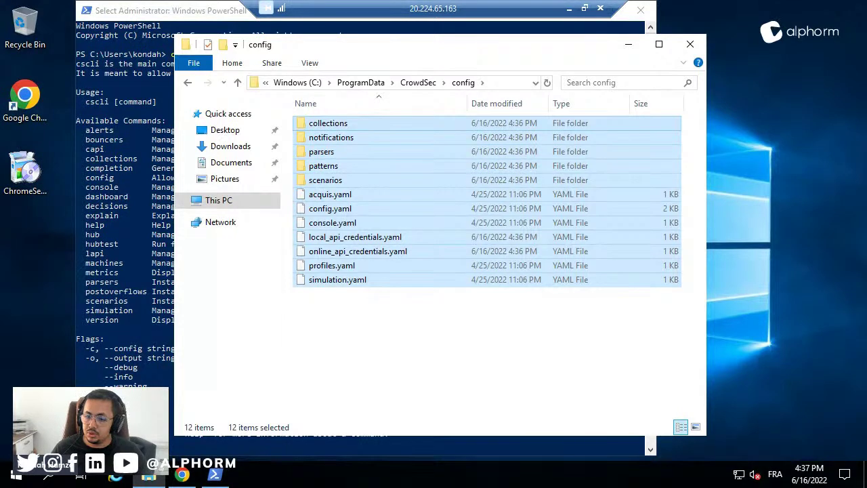
left_click(535, 374)
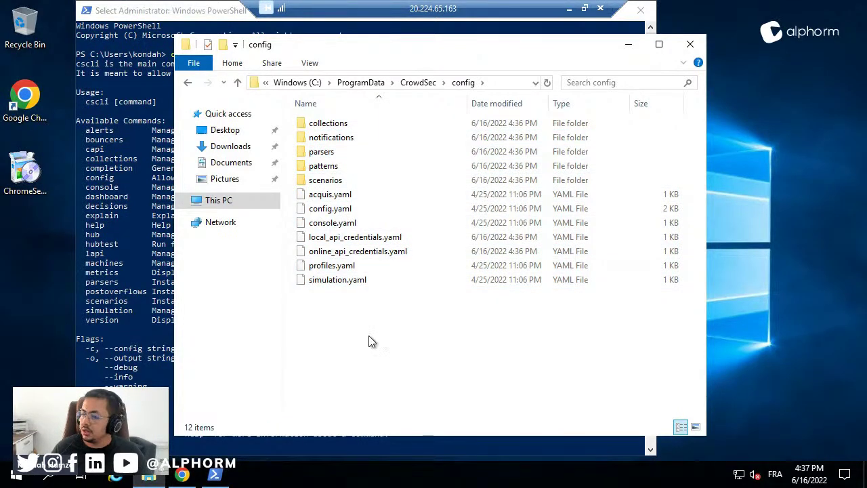
Go back to the CrowdSec folder and look over its config, data, hub, log and plugins subfolders.
left_click(187, 82)
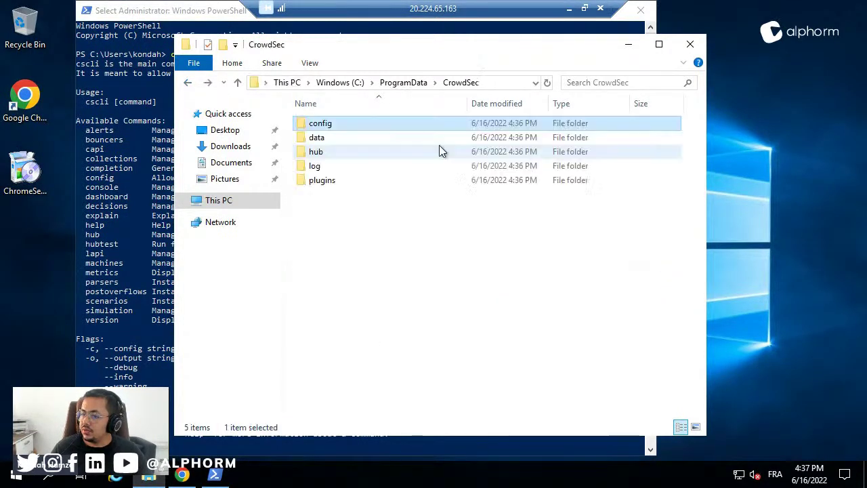
key("Down")
key("Down")
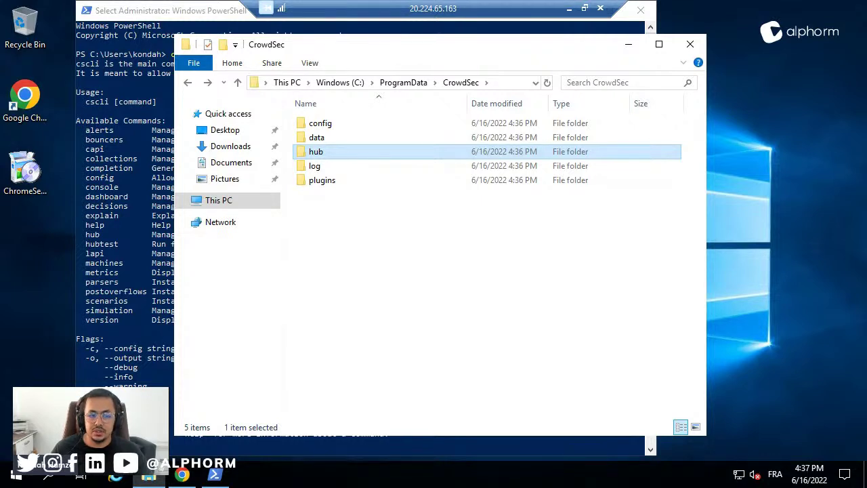
Return to the PowerShell window and clear its output.
left_click(118, 338)
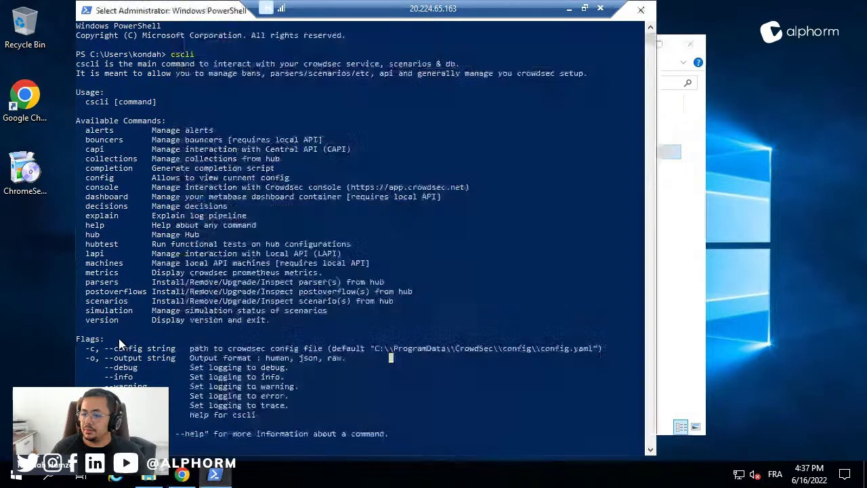
type("cl")
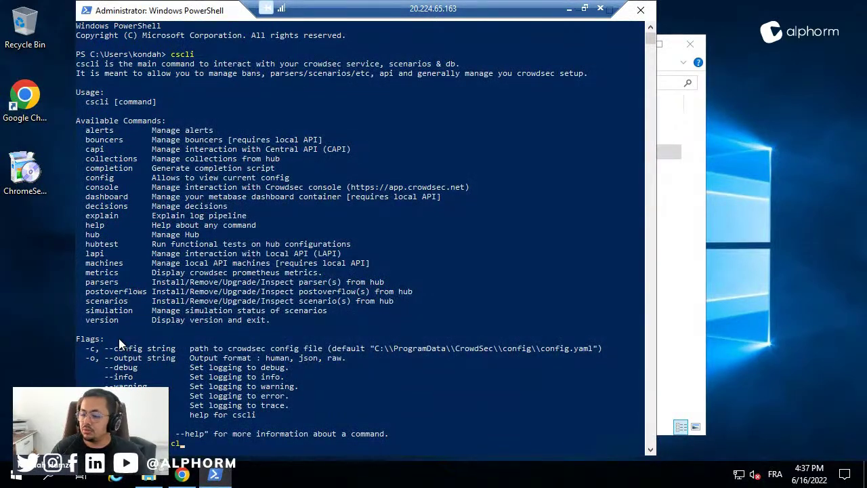
type("ear")
key("Return")
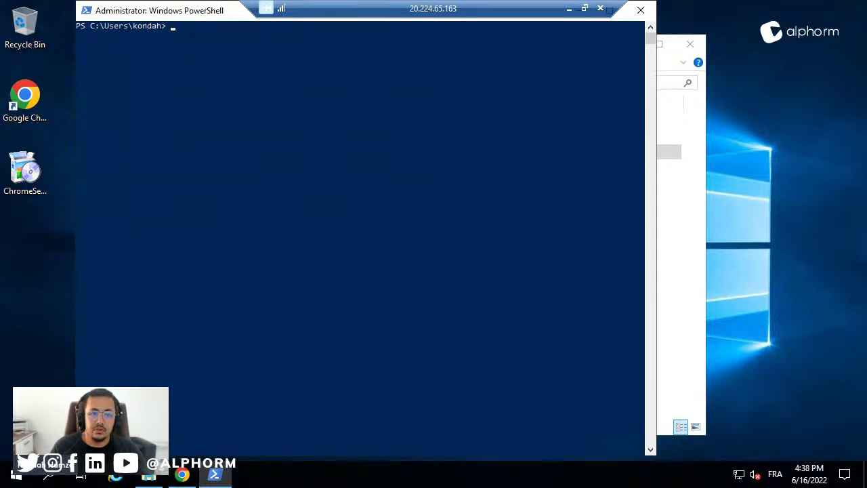
Switch to the CrowdSec Console in the local Chrome and examine the enrolled instance and the Alerts visualizer.
key("alt+Tab")
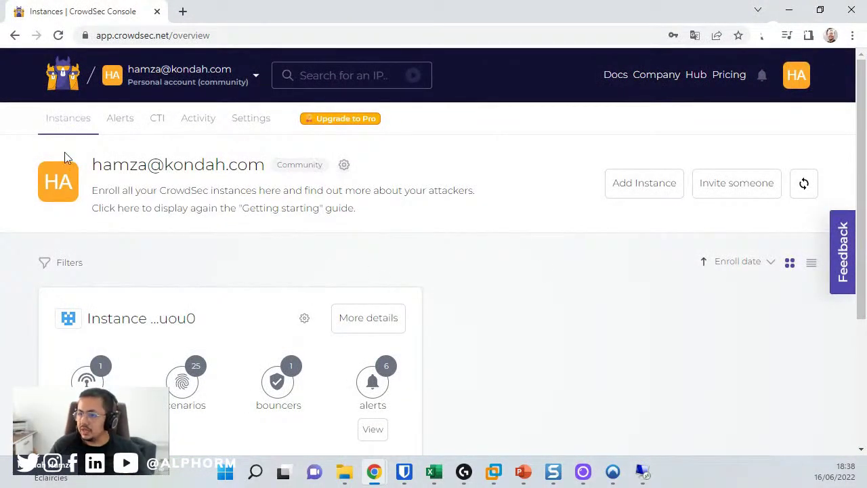
scroll(181, 318, "down", 2)
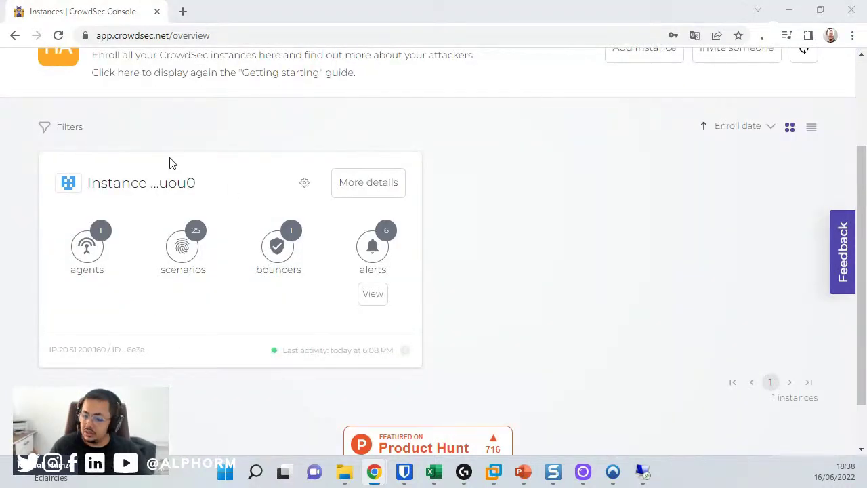
left_click(197, 143)
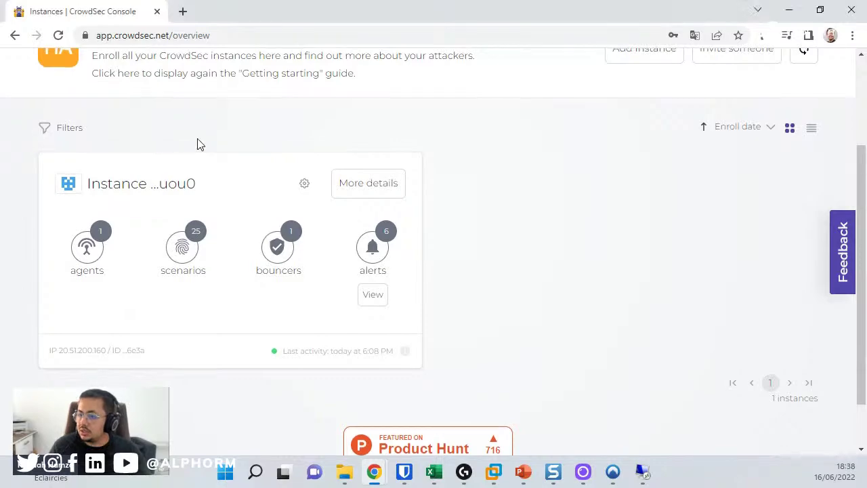
scroll(200, 152, "up", 2)
left_click(113, 120)
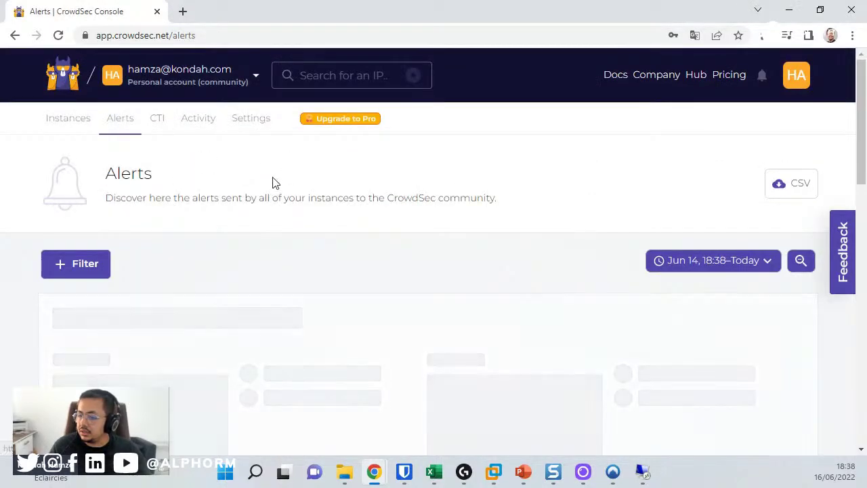
scroll(203, 201, "down", 3)
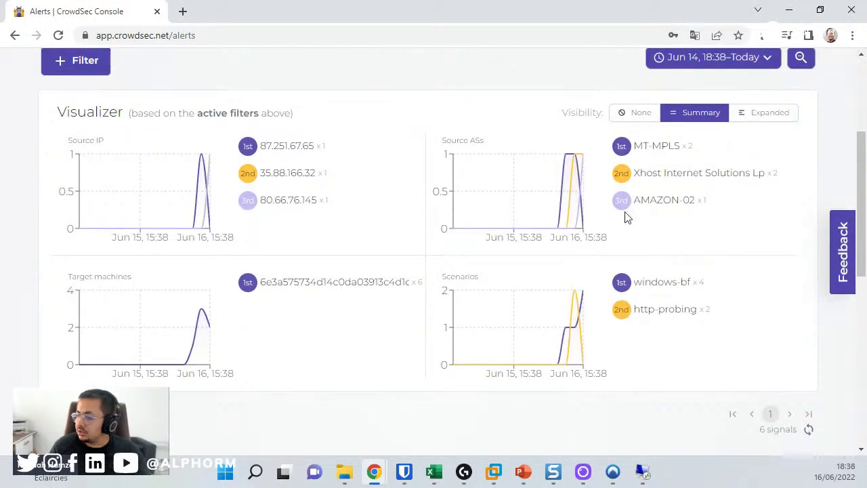
scroll(333, 235, "up", 3)
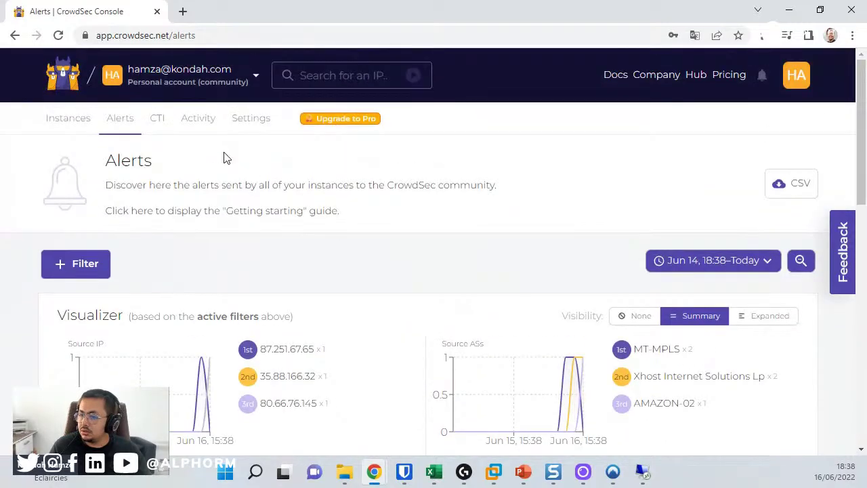
Look over the CrowdSec Console's Cyber Threat Intelligence page and the account's Activity history.
left_click(159, 130)
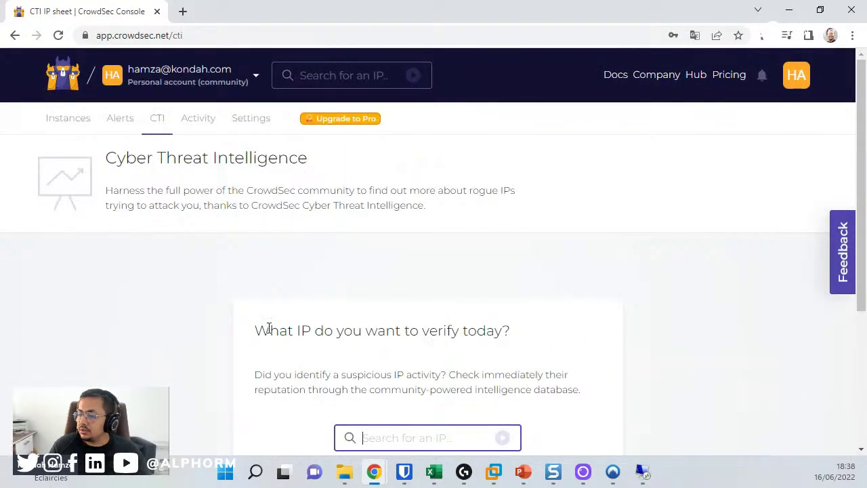
left_click_drag(271, 330, 489, 344)
left_click(489, 344)
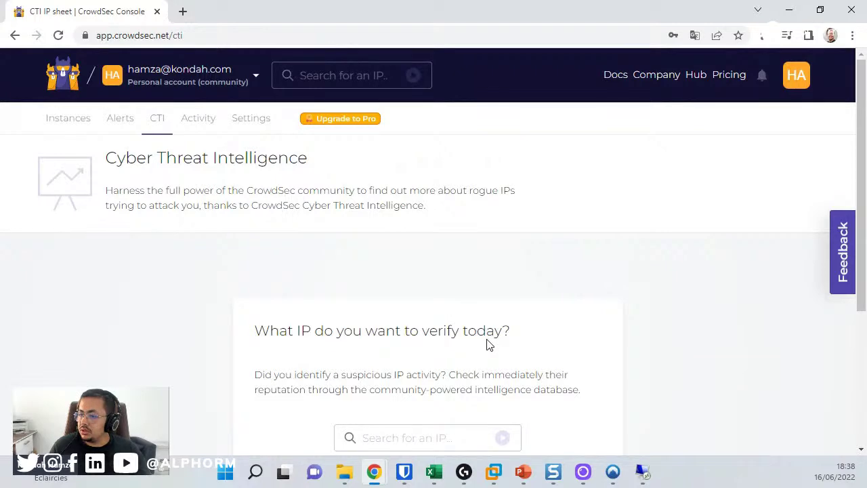
left_click(201, 126)
scroll(414, 323, "down", 5)
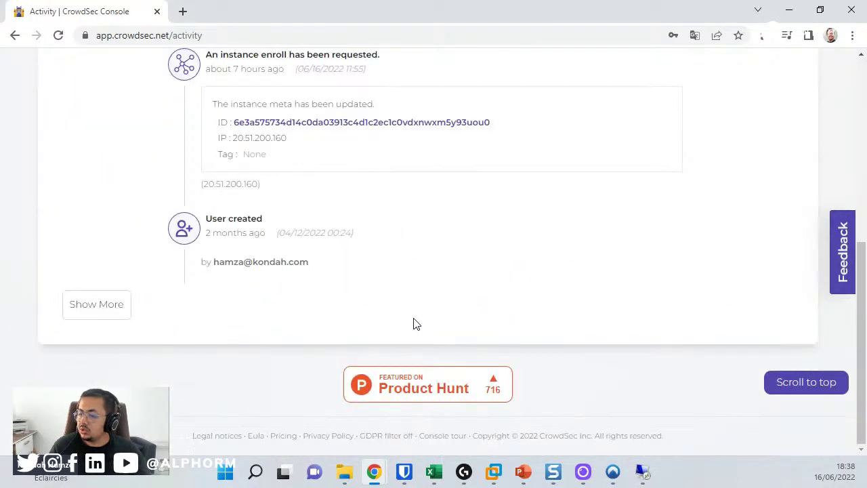
scroll(413, 323, "up", 5)
Look over the personal account settings, including the Security and the Billing and plans pages.
left_click(251, 119)
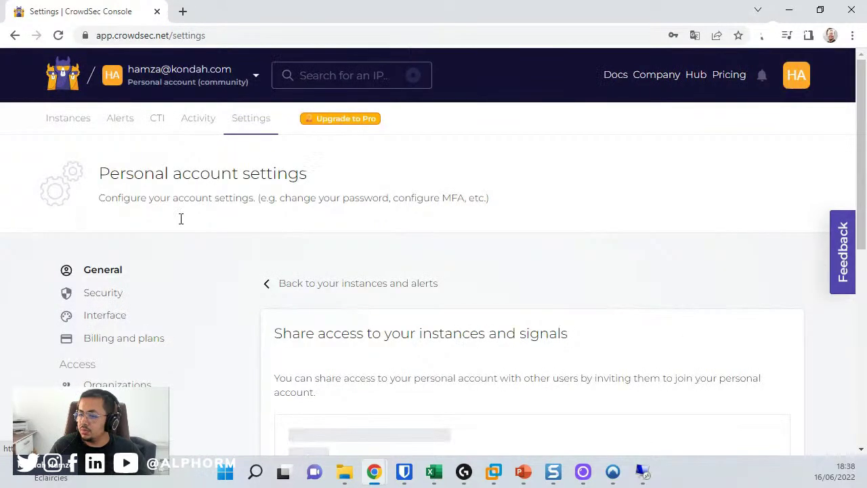
left_click(109, 295)
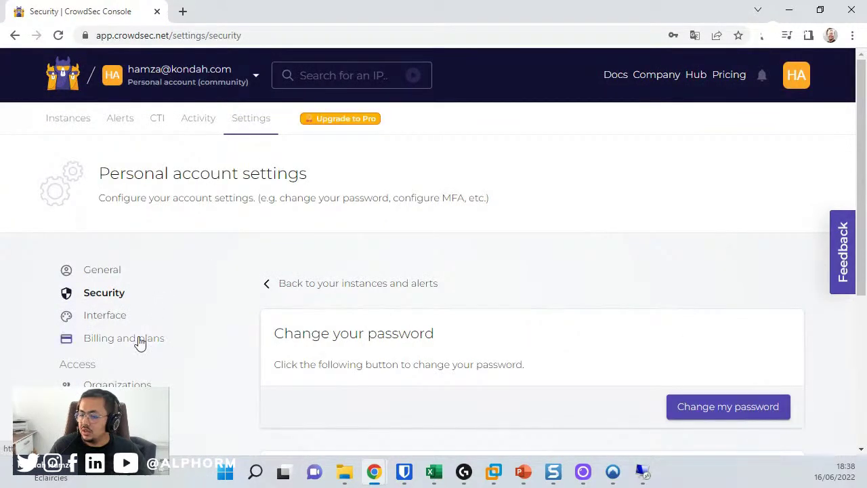
left_click(139, 341)
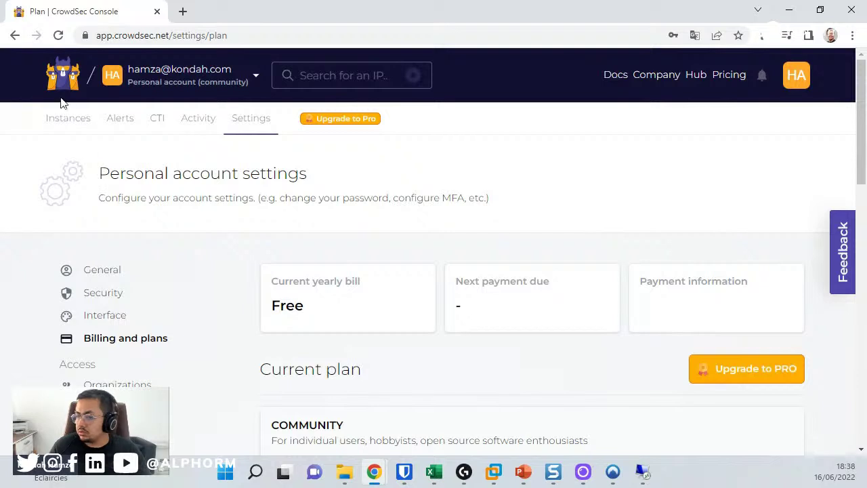
Start adding an instance from the Instances overview and copy the cscli console enroll command it provides.
left_click(58, 118)
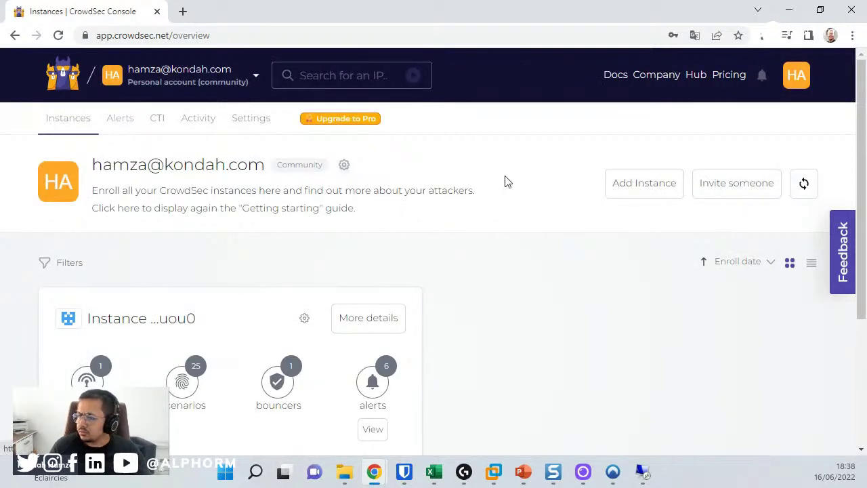
left_click(611, 193)
scroll(244, 379, "down", 2)
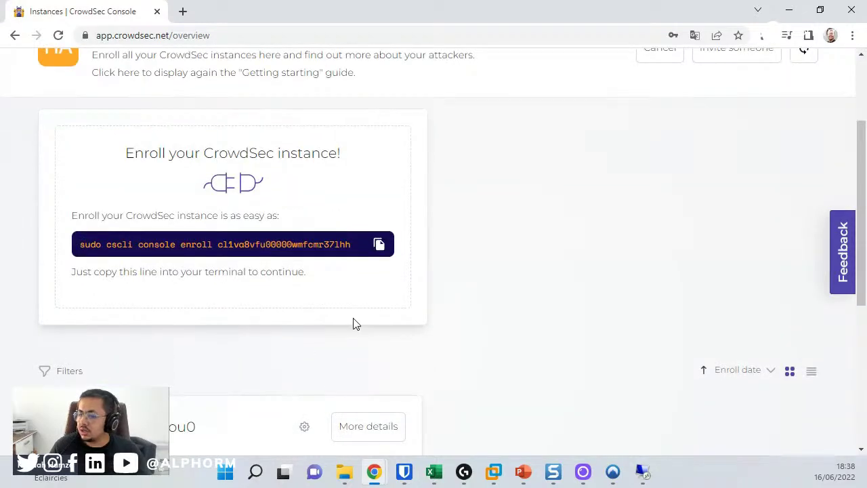
left_click_drag(80, 244, 341, 244)
left_click(379, 244)
left_click(336, 246)
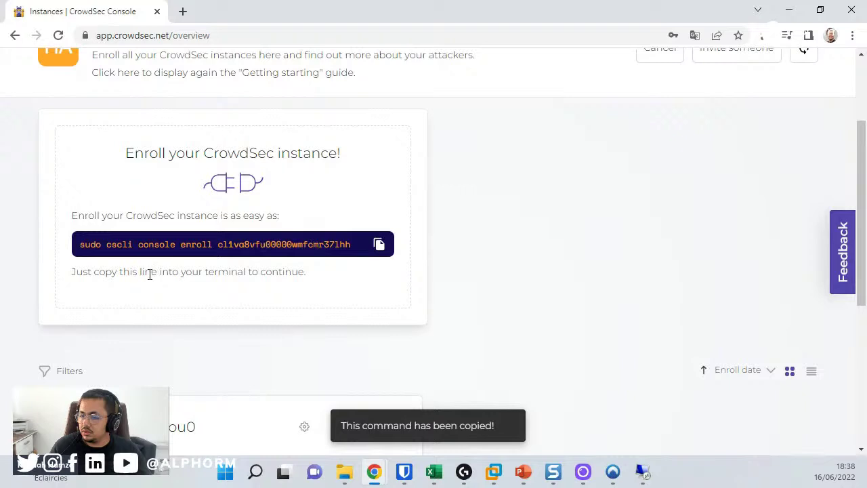
Try to paste the enrollment command into PowerShell on the remote server, selecting it again in the console for another attempt.
key("alt+Tab")
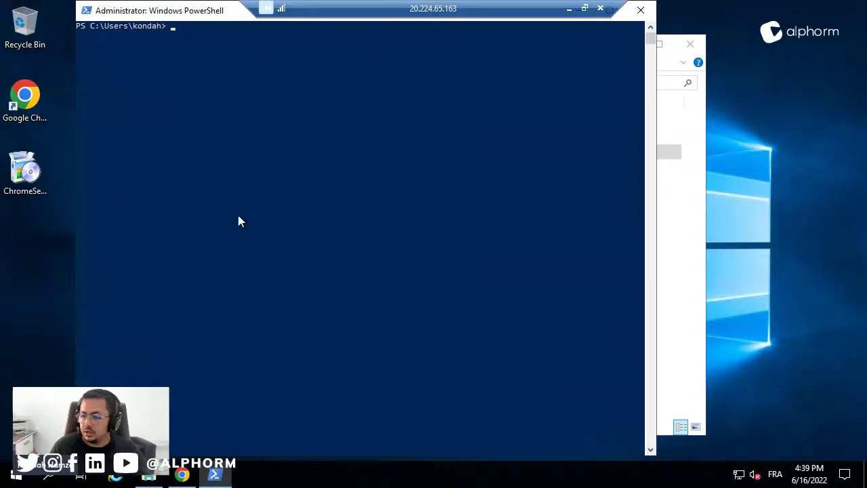
key("Escape")
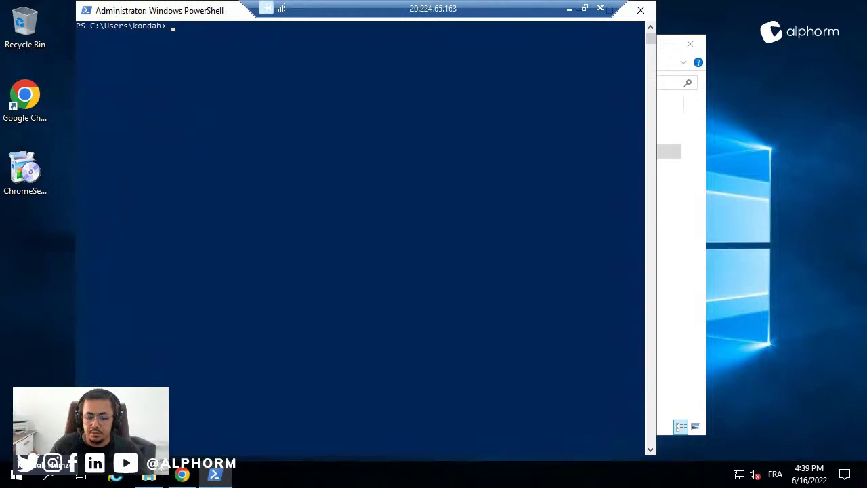
key("alt+Tab")
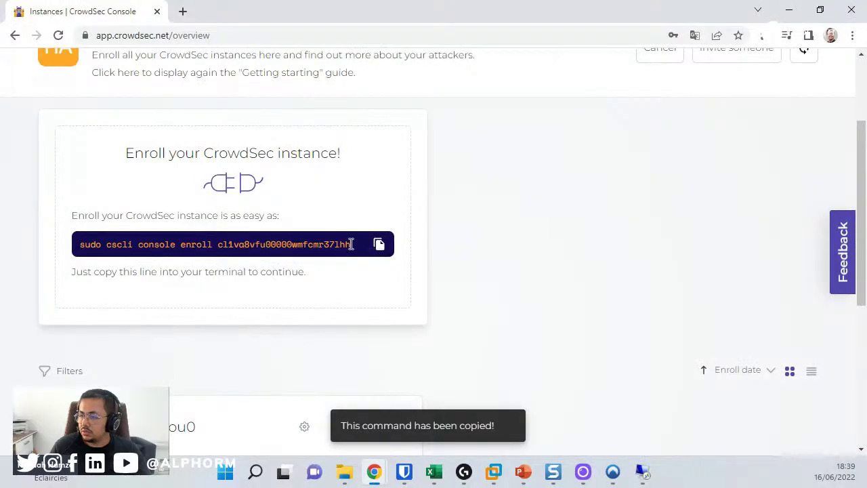
left_click_drag(350, 244, 95, 248)
key("alt+Tab")
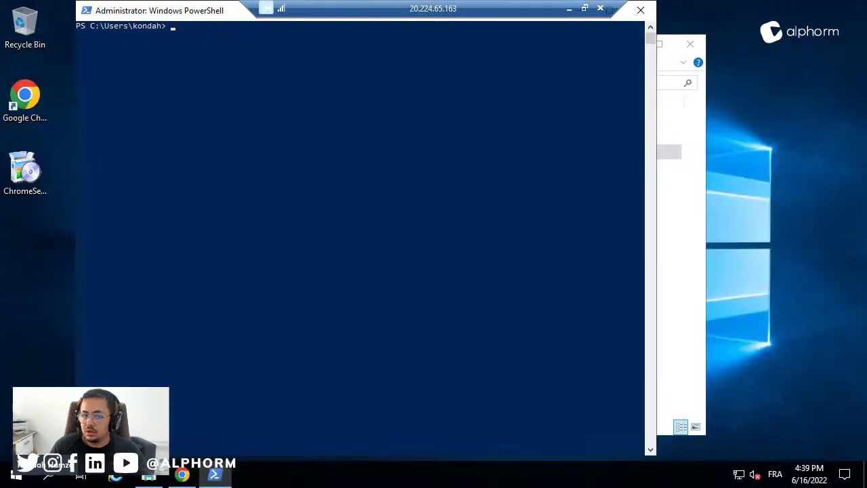
left_click(199, 98)
right_click(200, 97)
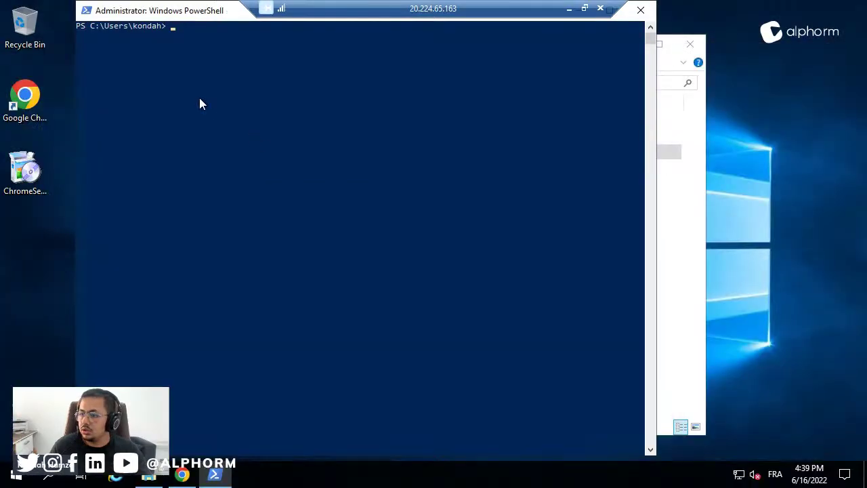
left_click_drag(200, 97, 223, 138)
left_click(225, 134)
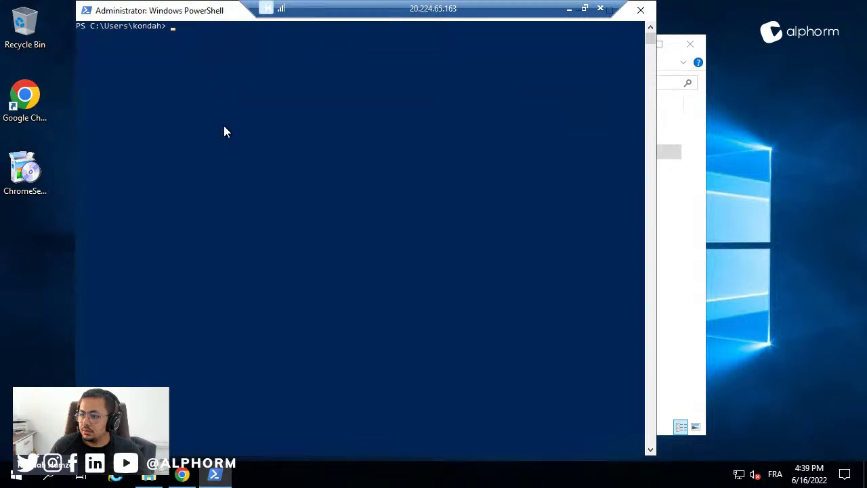
Open Chrome on the remote server, paste the command with the enrollment key into the address bar and cut it.
left_click(680, 128)
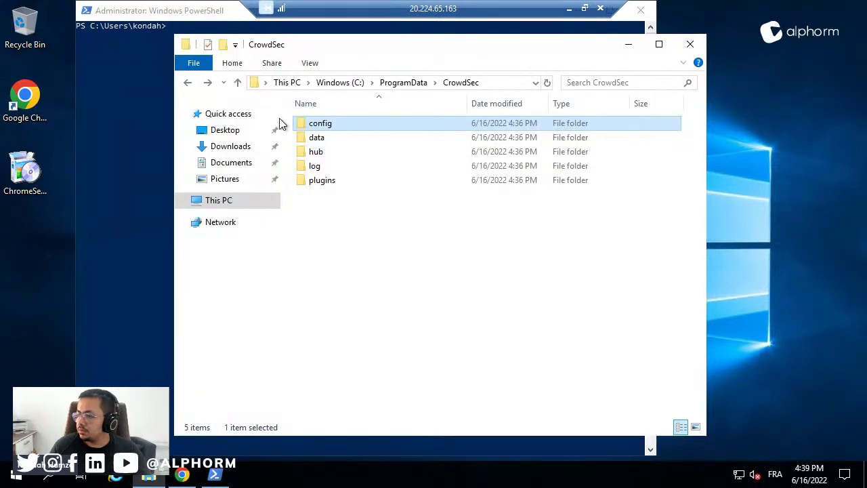
left_click(37, 106)
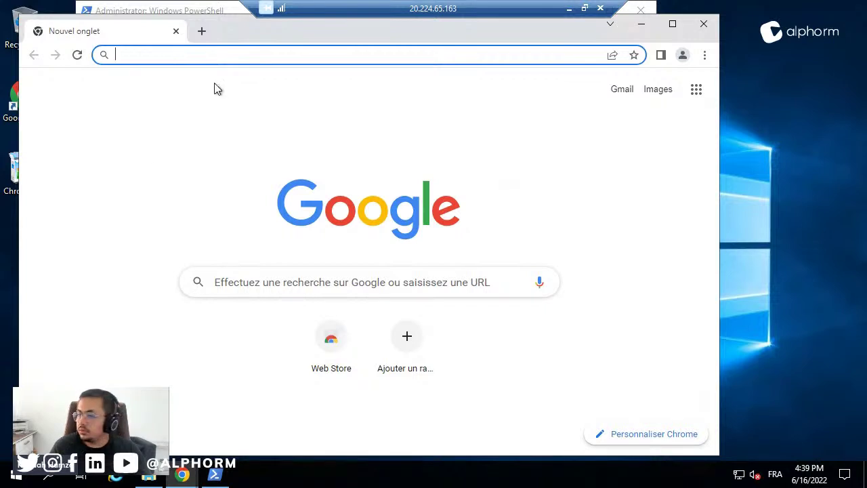
key("ctrl+v")
key("ctrl+a")
key("ctrl+x")
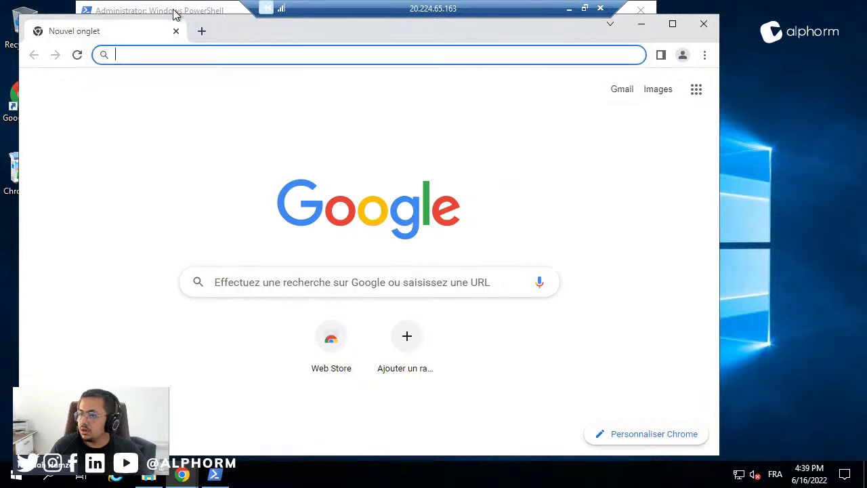
Try to run the pasted sudo cscli console enroll command with its enrollment key in PowerShell.
left_click(174, 12)
right_click(283, 169)
key("Return")
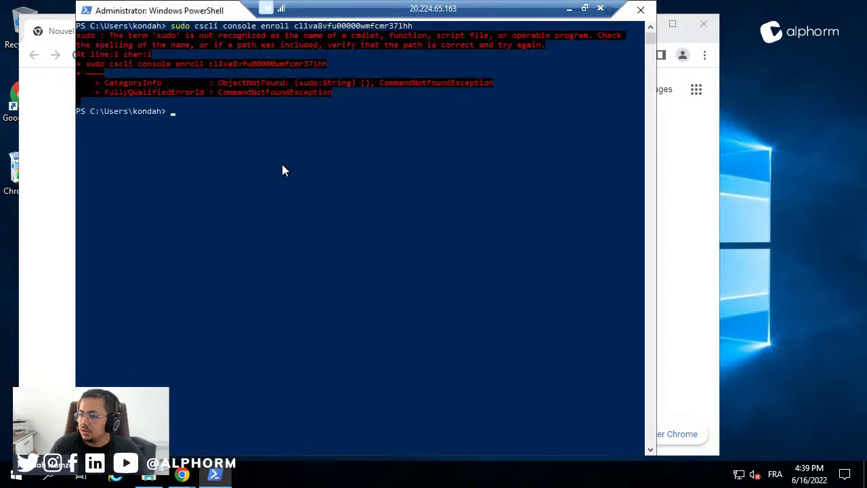
Recall the enrollment command, remove the sudo prefix and run cscli console enroll with the enrollment key.
key("Up")
key("Left")
key("Left")
key("Left")
key("Left")
key("Left")
key("Left")
key("Left")
key("Left")
key("Left")
key("Left")
key("Left")
key("Left")
key("Left")
key("Left")
key("Left")
key("Left")
key("Left")
key("Left")
key("Left")
key("Left")
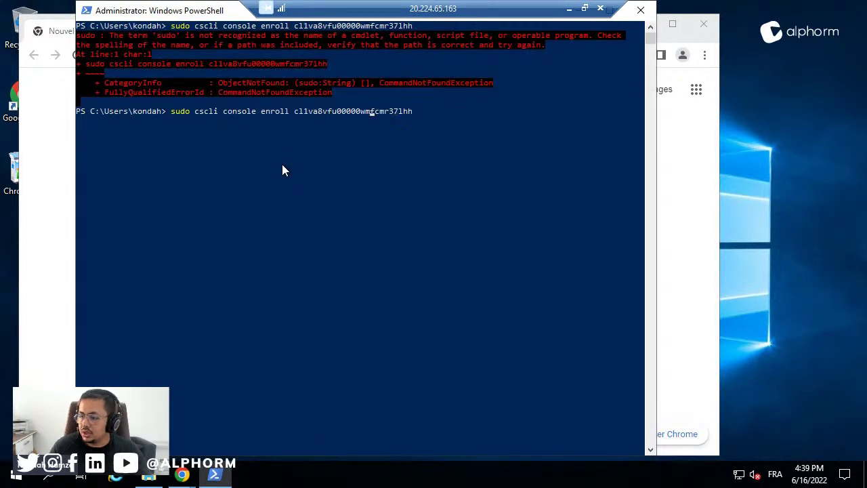
key("Left")
key("Left")
key("Left")
key("Left")
key("Left")
key("Left")
key("Left")
key("Left")
key("Left")
key("Left")
key("Left")
key("Left")
key("Left")
key("Left")
key("Left")
key("Left")
key("Left")
key("Left")
key("Left")
key("Left")
key("Delete")
key("Delete")
key("Delete")
key("Delete")
key("Delete")
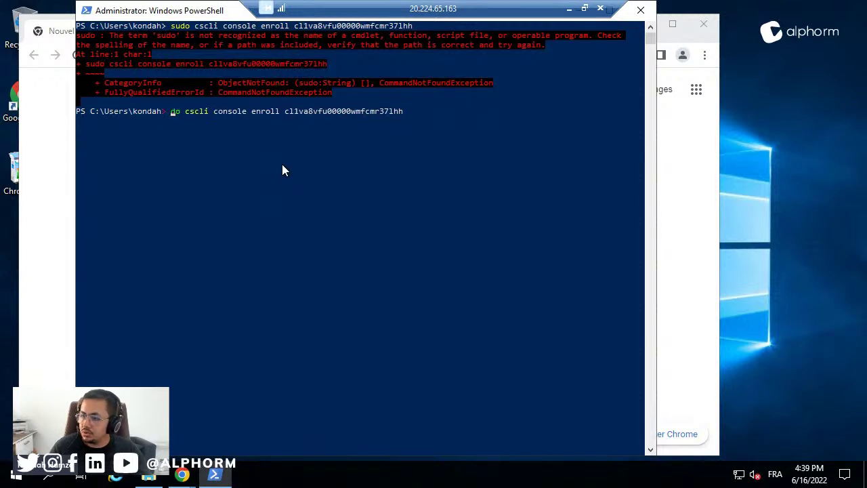
key("ctrl+l")
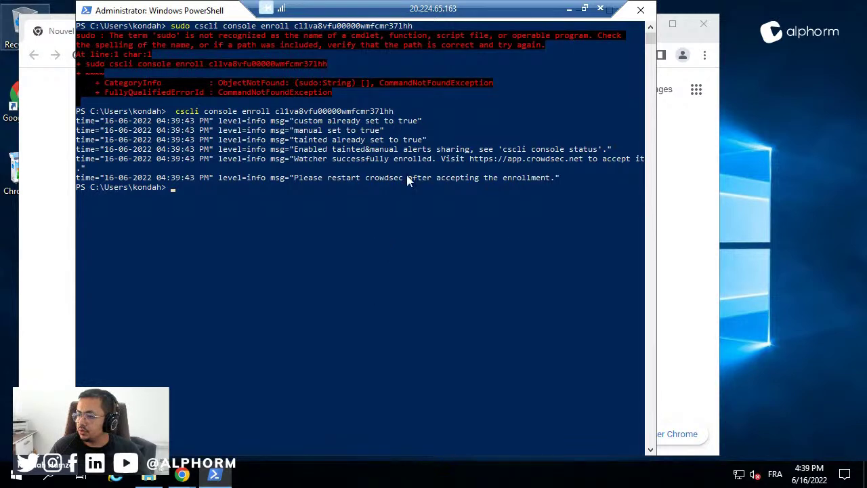
Check the name, IP and machine ID of the pending instance enroll request in the CrowdSec Console and accept it.
left_click(514, 177)
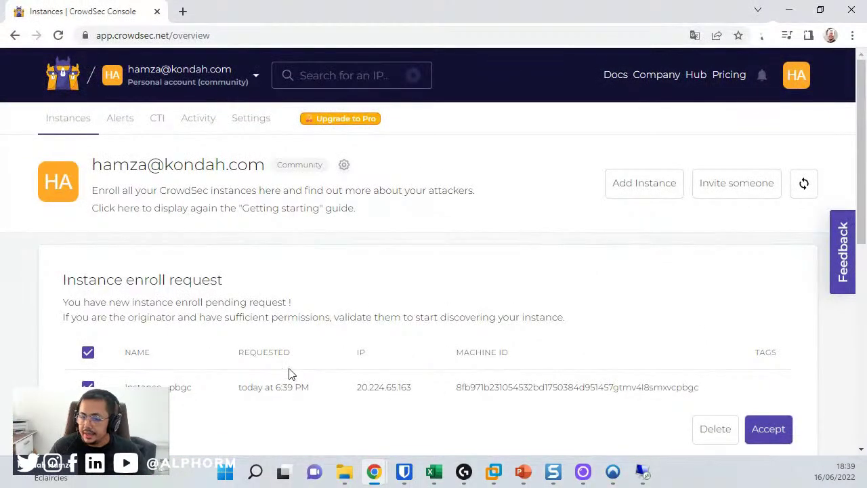
left_click_drag(135, 280, 209, 283)
scroll(206, 286, "down", 2)
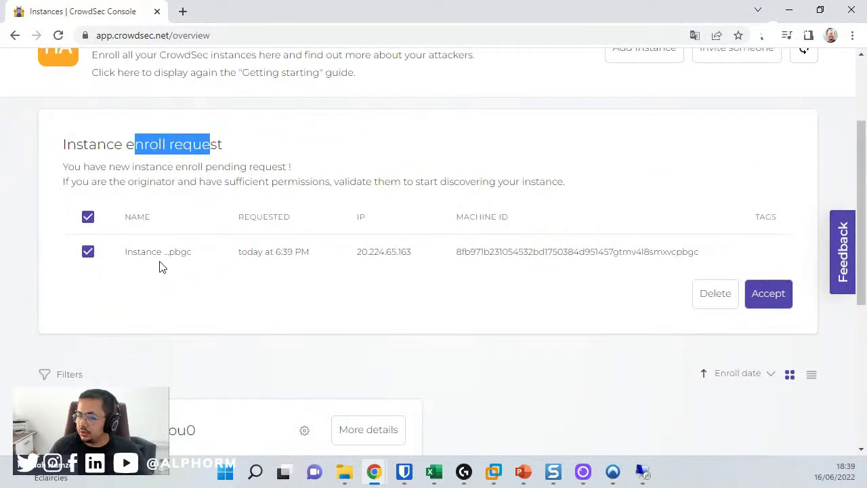
left_click_drag(145, 252, 187, 251)
left_click(382, 230)
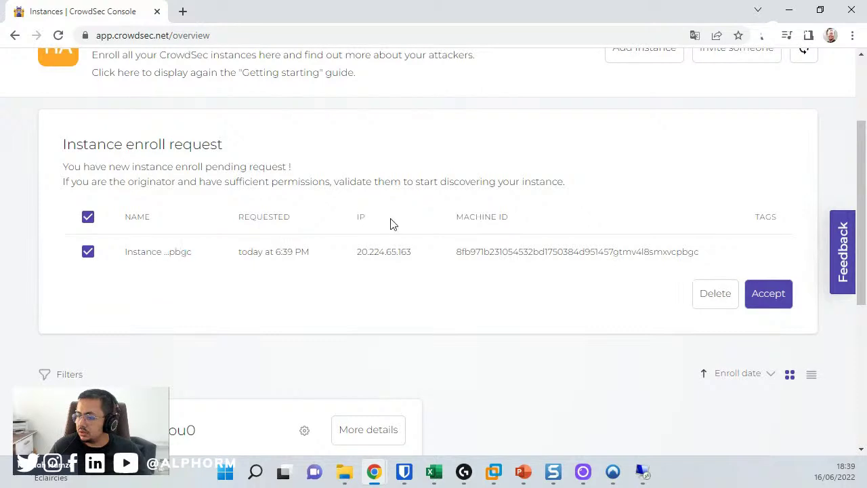
left_click_drag(358, 251, 411, 252)
left_click(411, 252)
left_click_drag(482, 218, 562, 252)
left_click(562, 252)
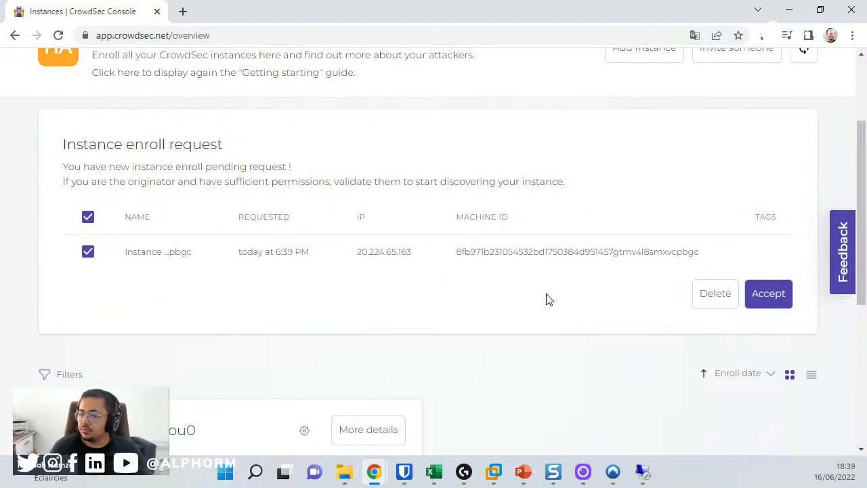
left_click(753, 297)
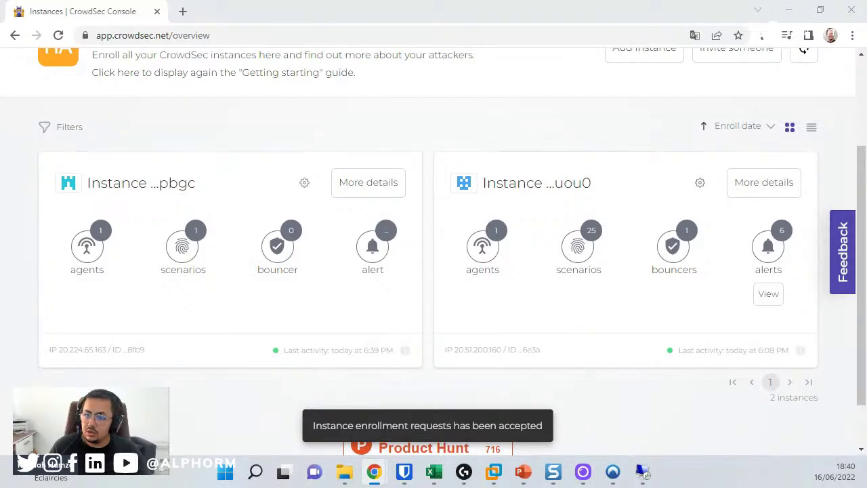
Switch to the remote server and restart the Crowdsec service from Task Manager's list of services.
key("alt+Tab")
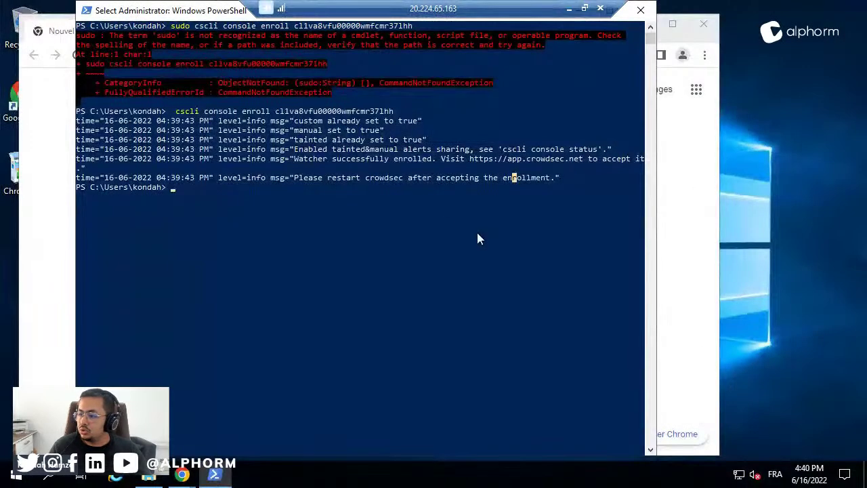
key("ctrl+shift+Escape")
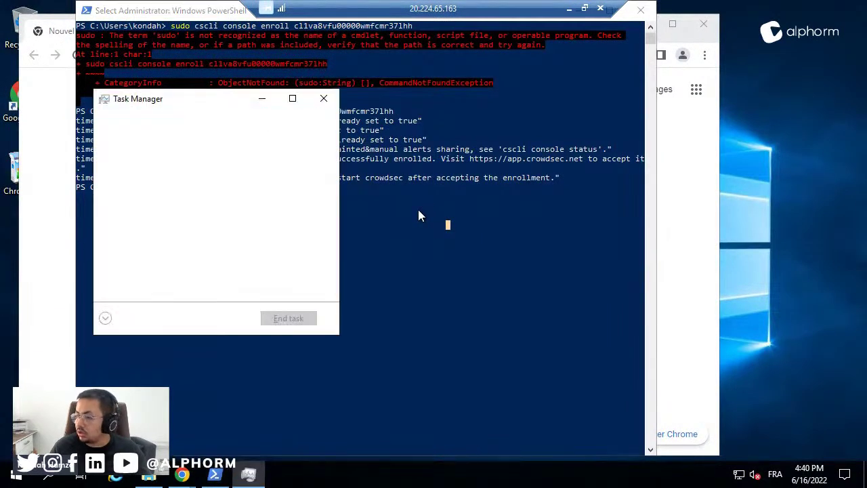
left_click(139, 320)
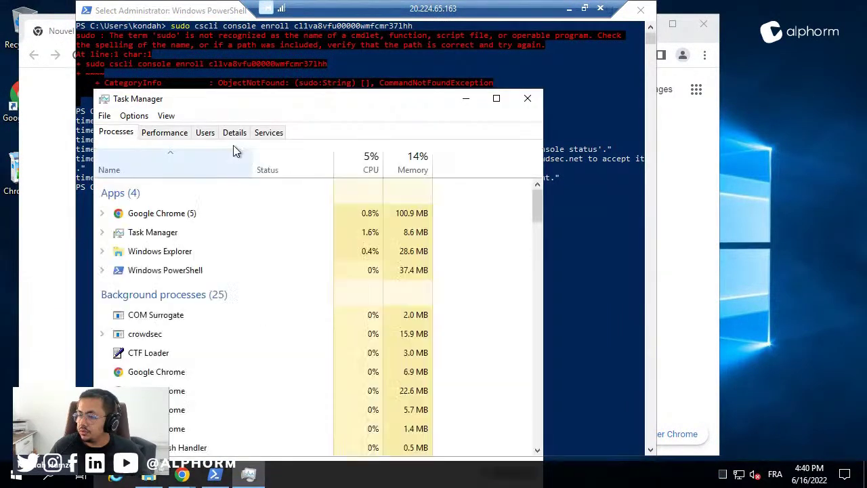
left_click(210, 134)
left_click(271, 132)
left_click_drag(280, 95, 357, 51)
key("c")
key("r")
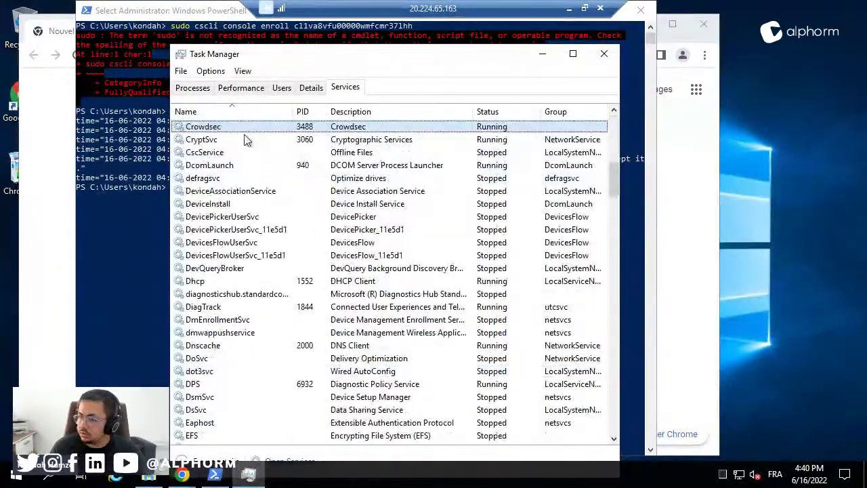
right_click(256, 128)
left_click(299, 166)
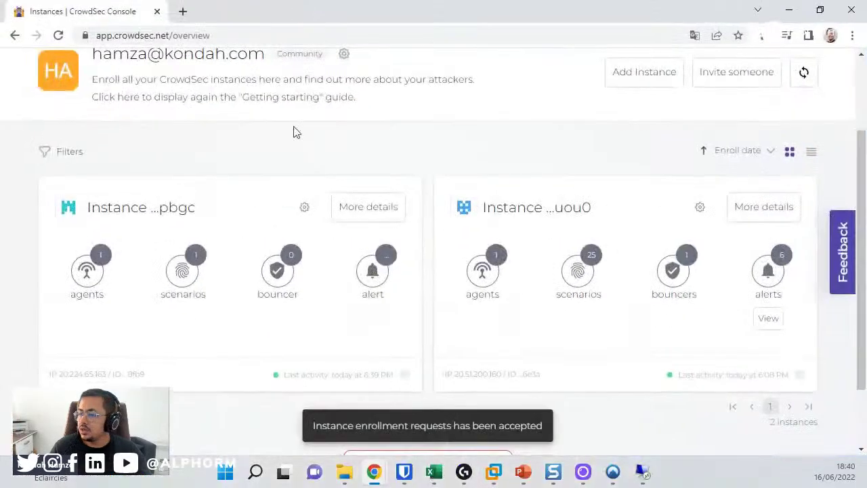
Return to the CrowdSec Console and review the agent, scenarios and bouncer in the details of Instance ...uou0.
scroll(370, 318, "down", 2)
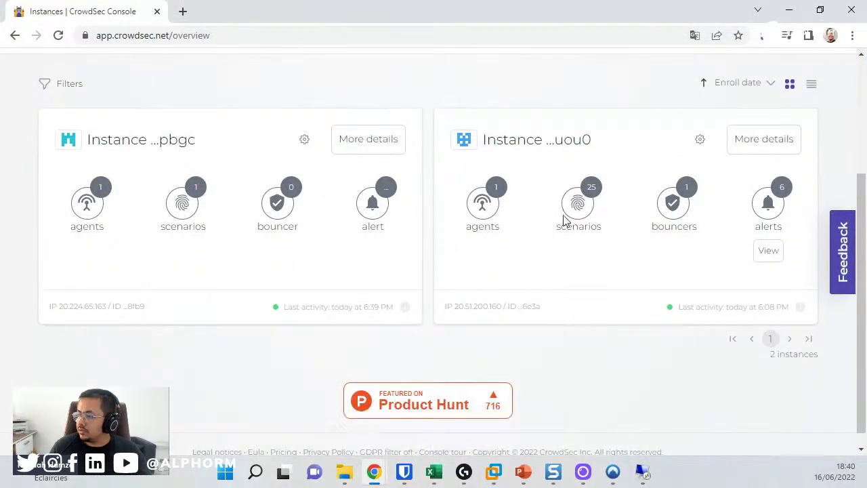
left_click(764, 142)
scroll(335, 251, "down", 4)
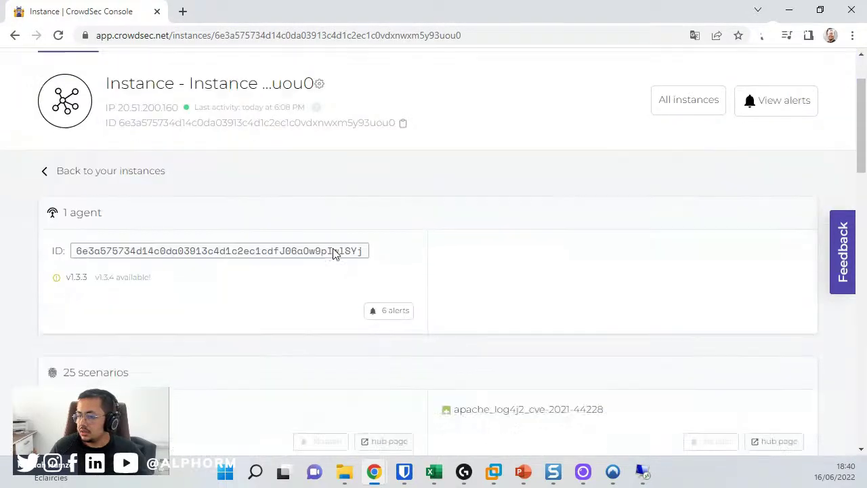
scroll(233, 300, "down", 2)
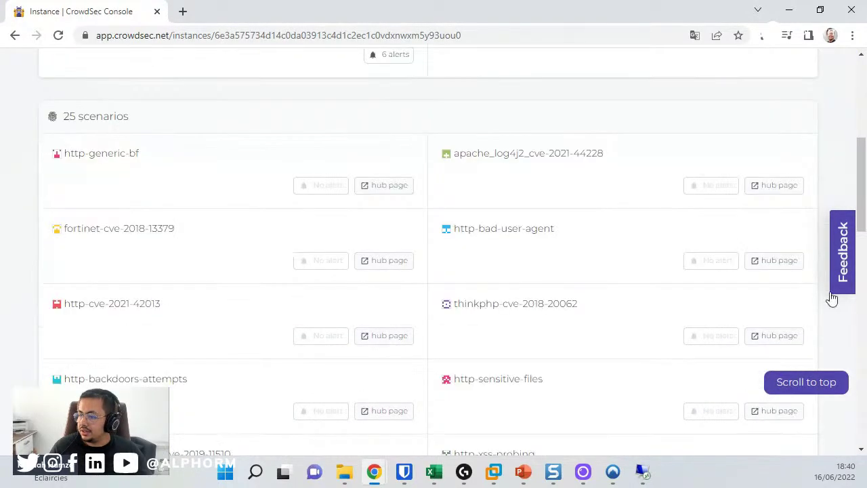
scroll(381, 292, "down", 3)
scroll(359, 354, "down", 6)
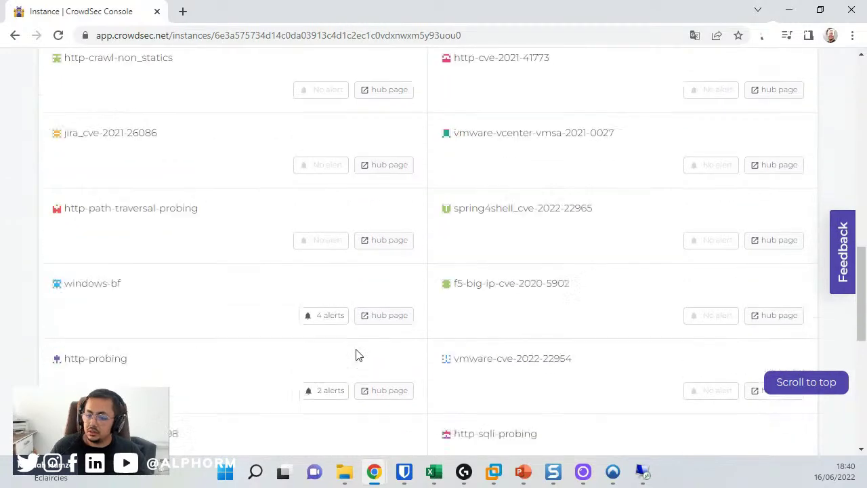
scroll(359, 354, "down", 3)
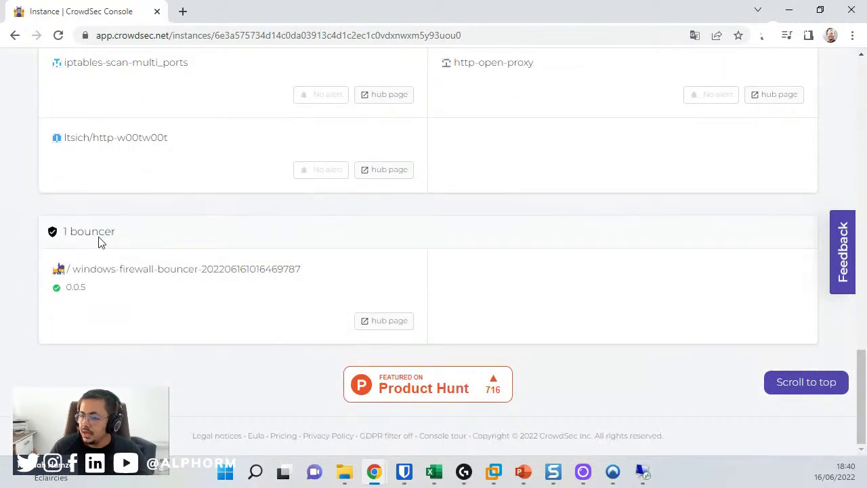
left_click_drag(76, 232, 132, 237)
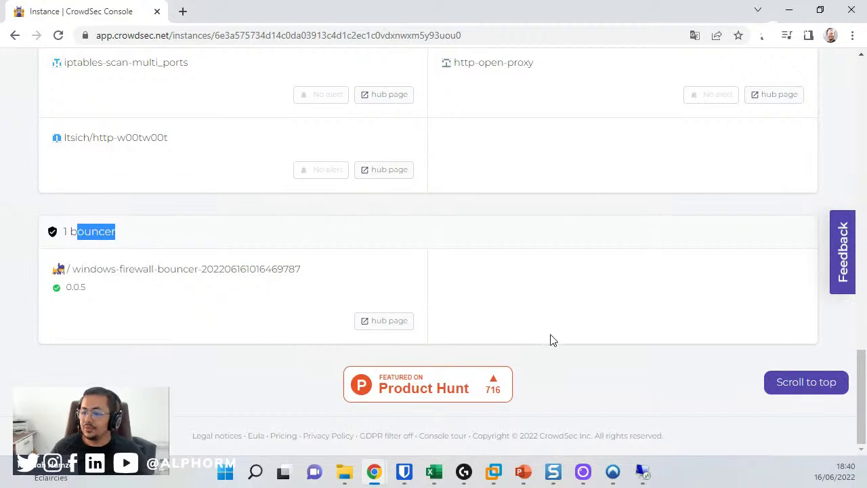
Open the alerts overview and copy the first-ranked source IP, 87.251.67.65, from the visualizer.
scroll(536, 298, "up", 20)
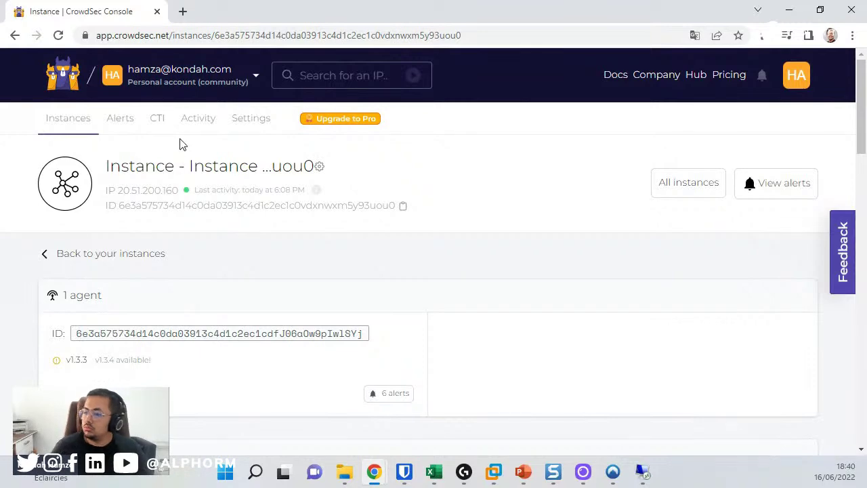
left_click(120, 122)
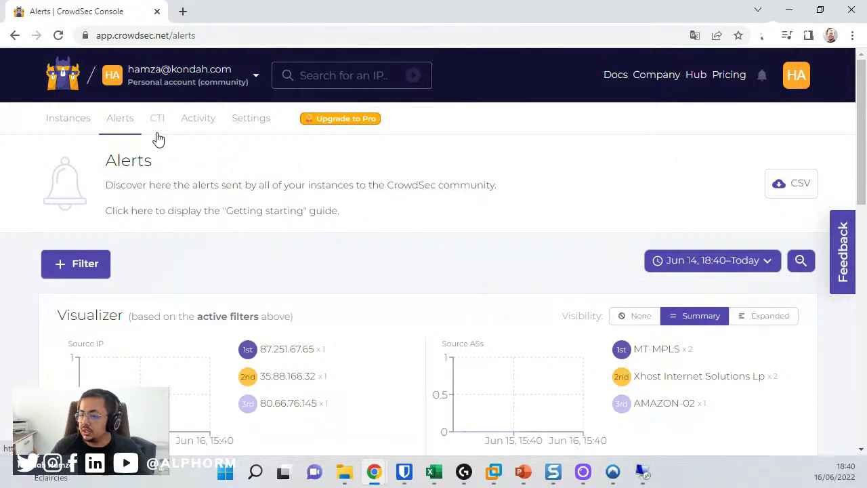
scroll(170, 162, "down", 3)
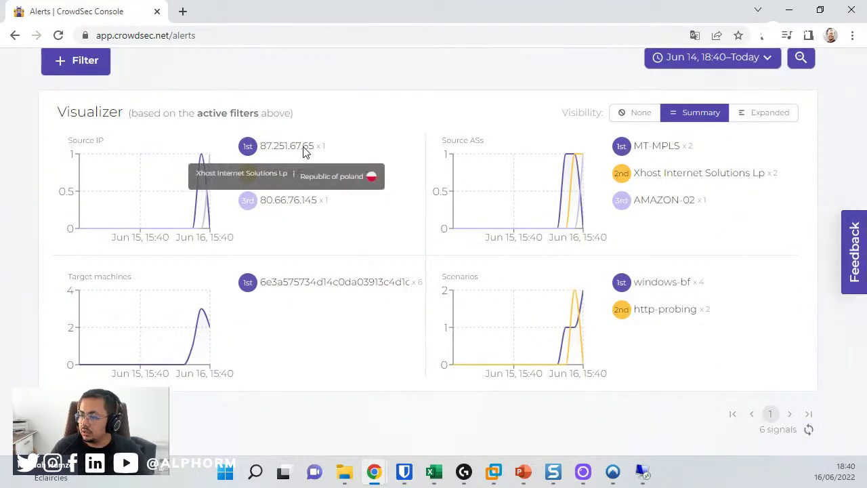
left_click(303, 153)
left_click(370, 230)
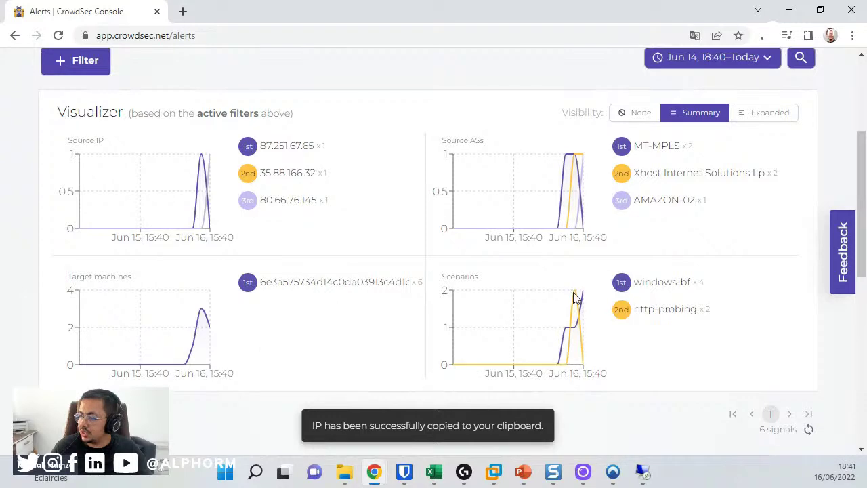
Look up the copied IP 87.251.67.65 in the CTI database.
scroll(265, 289, "up", 3)
left_click(155, 118)
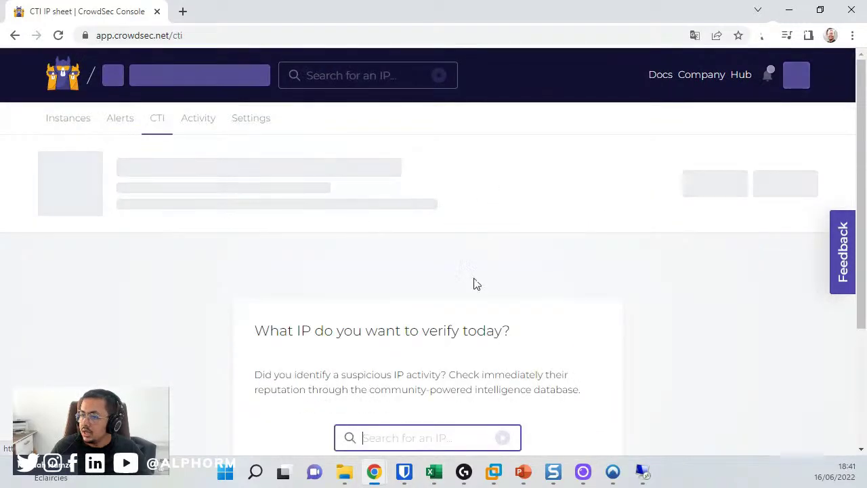
scroll(477, 283, "down", 3)
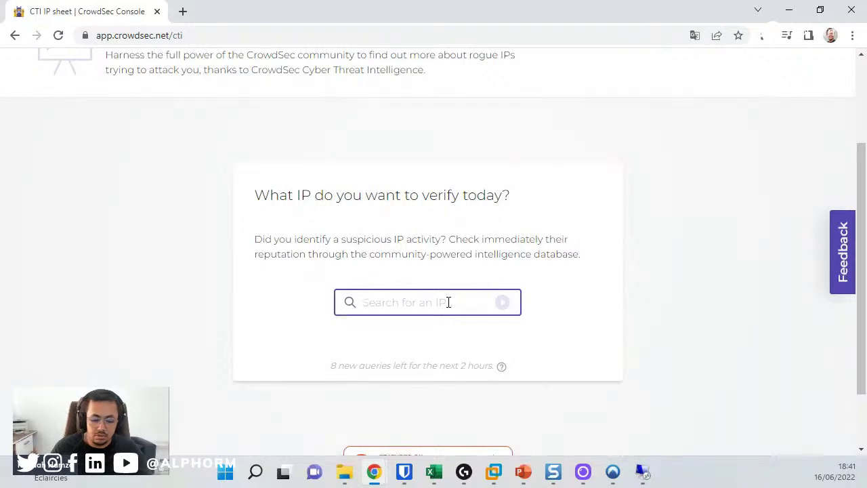
key("ctrl+v")
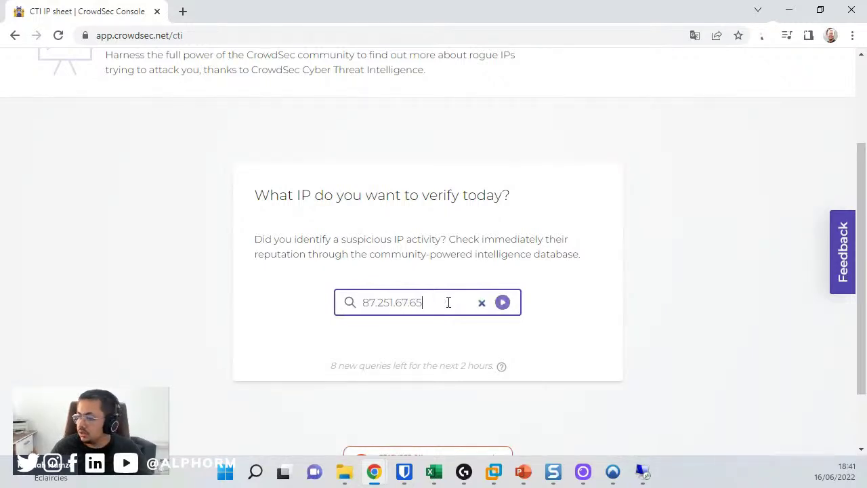
triple_click(433, 304)
scroll(404, 349, "down", 1)
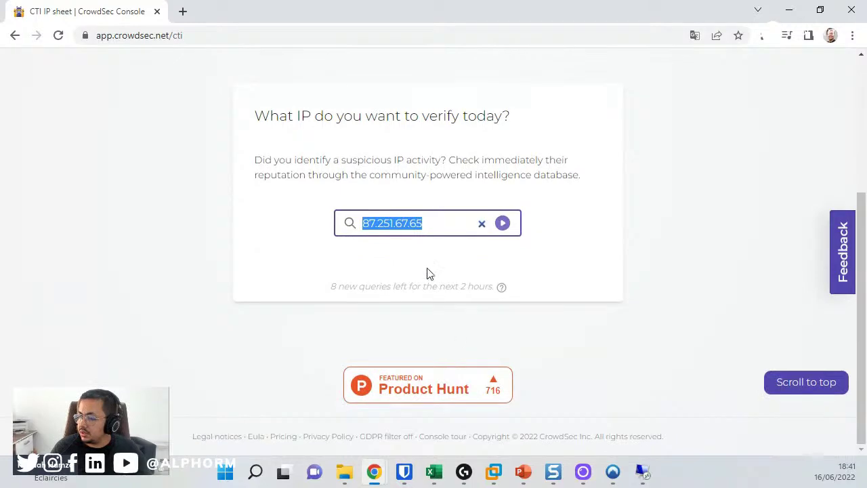
key("Return")
Examine the IP's activity report, including its address, range, autonomous system and the attack type it is known for.
scroll(362, 325, "down", 2)
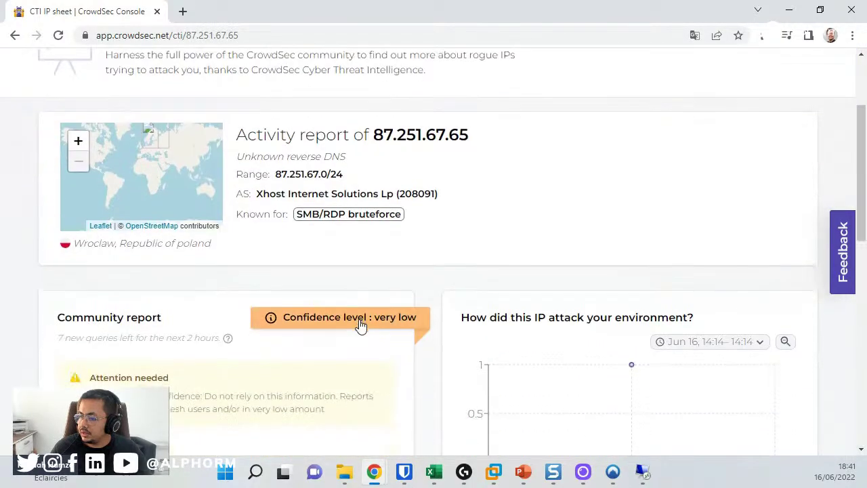
left_click_drag(370, 133, 476, 137)
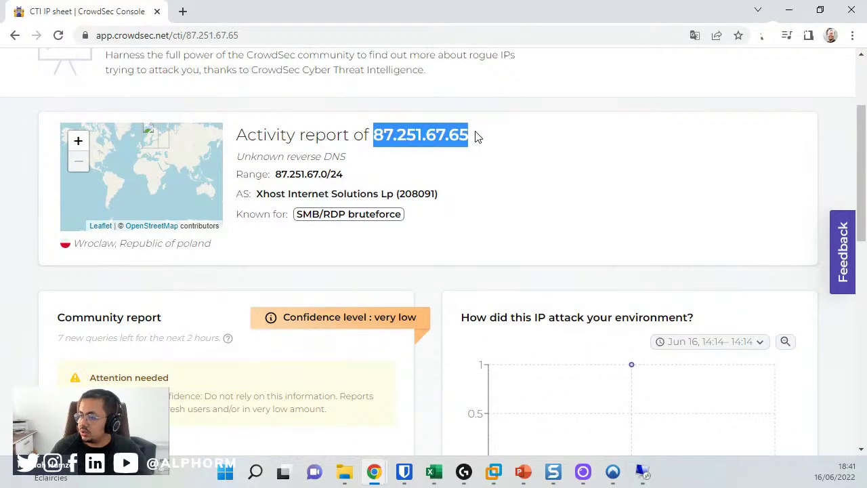
left_click_drag(273, 179, 345, 178)
left_click(259, 198)
left_click_drag(258, 194, 379, 195)
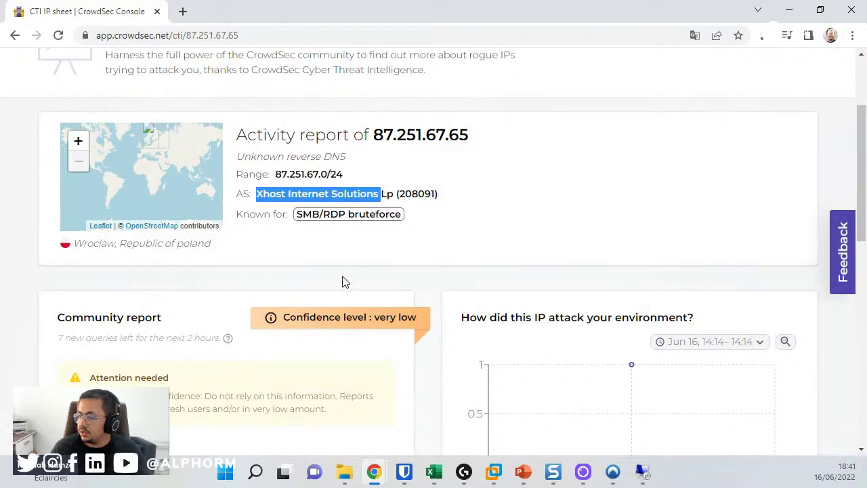
scroll(283, 161, "down", 1)
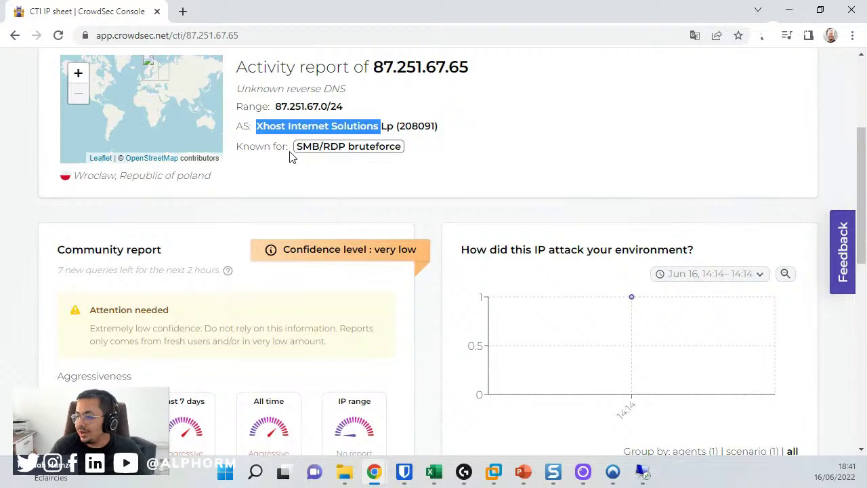
left_click_drag(289, 151, 348, 188)
left_click(285, 157)
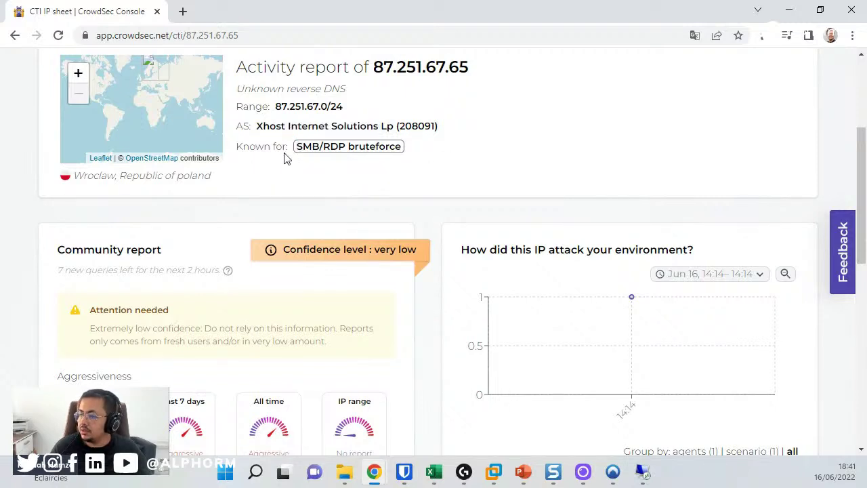
mouse_move(295, 151)
left_click_drag(295, 149, 324, 147)
left_click(347, 148)
left_click(352, 148)
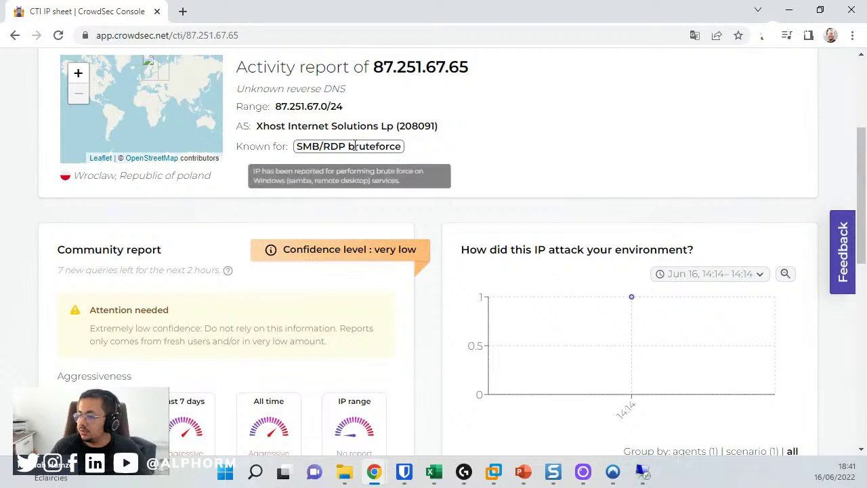
double_click(362, 147)
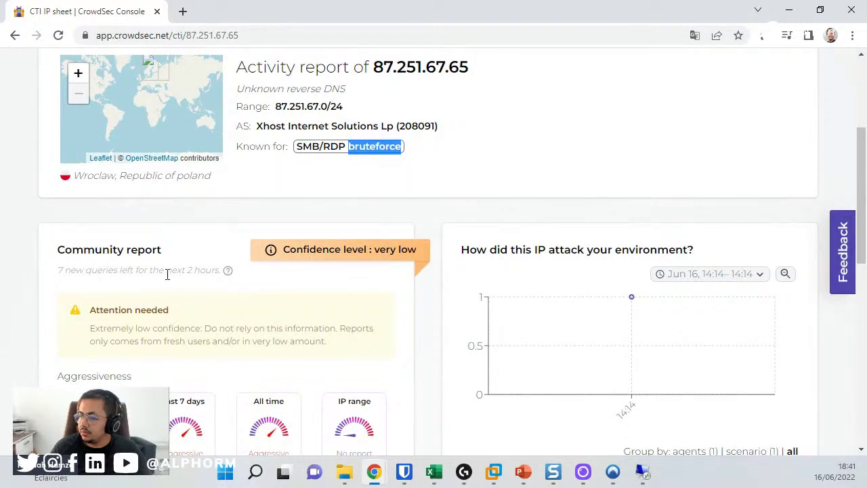
Examine the community report for the IP, covering the remaining query quota, aggressiveness and report period.
left_click_drag(76, 270, 236, 270)
left_click(637, 170)
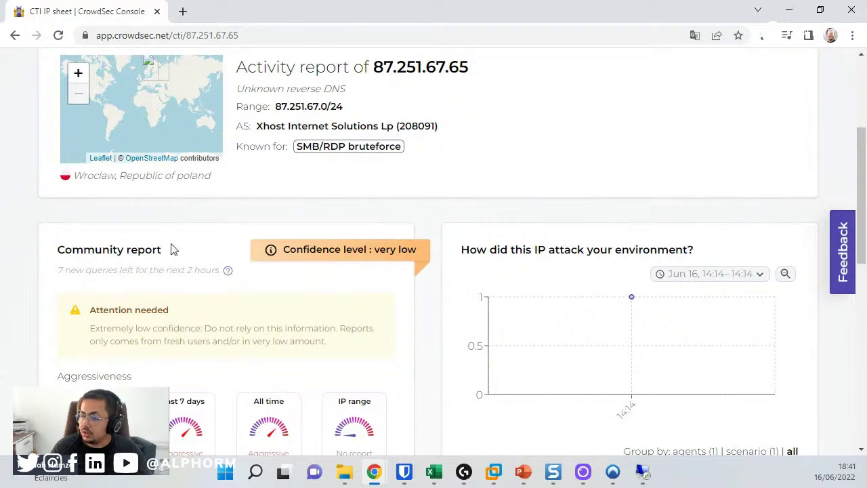
left_click_drag(59, 270, 187, 270)
left_click(496, 198)
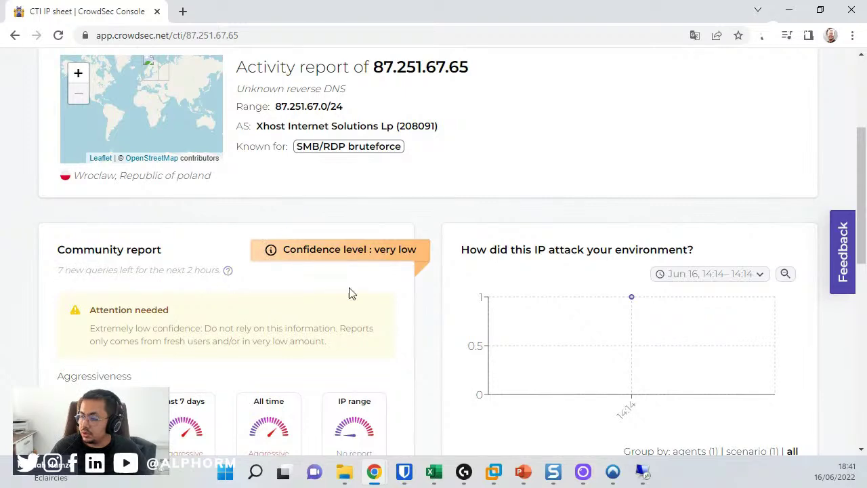
scroll(163, 359, "down", 2)
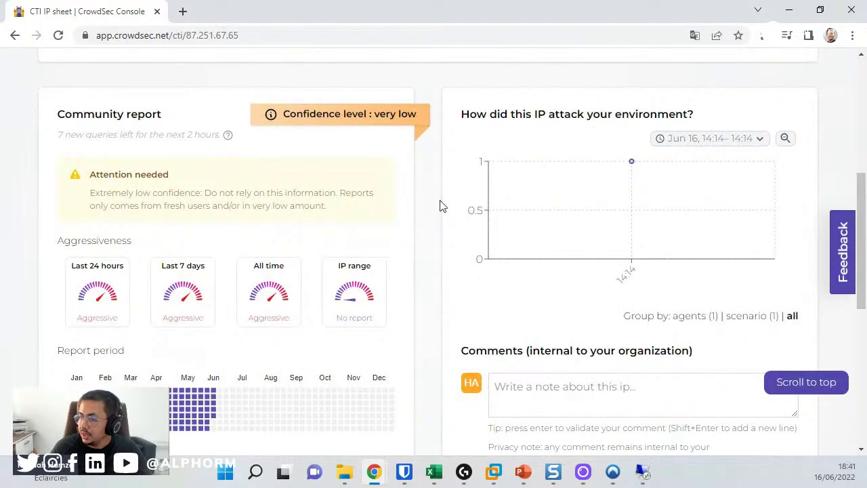
scroll(124, 360, "down", 1)
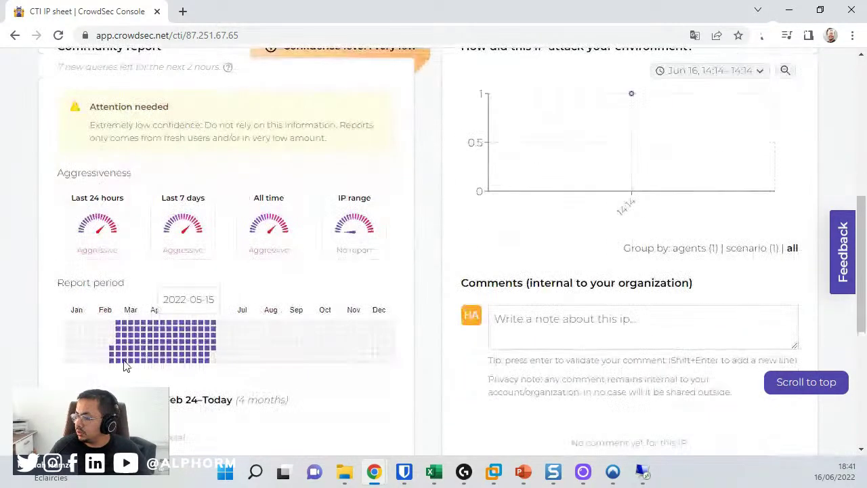
Examine the IP's report-period calendar, aggressiveness gauges and the chart of its attacks on the environment.
scroll(464, 288, "up", 1)
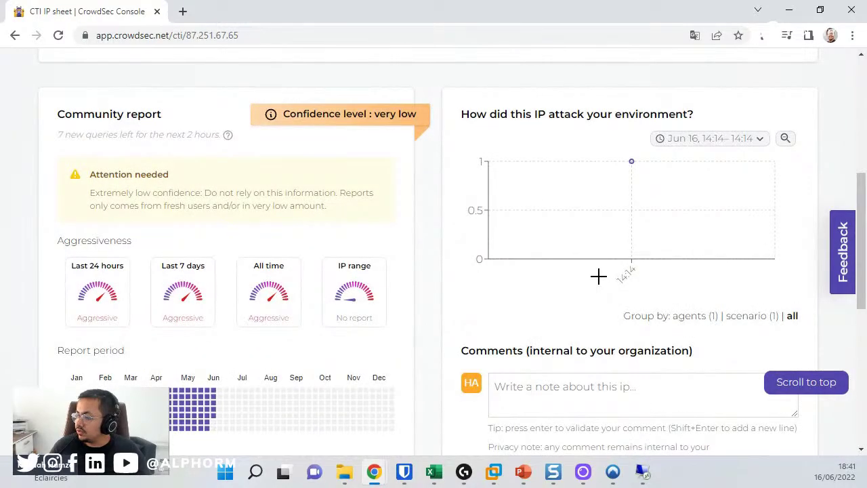
scroll(599, 275, "down", 2)
scroll(598, 275, "down", 2)
scroll(176, 312, "up", 3)
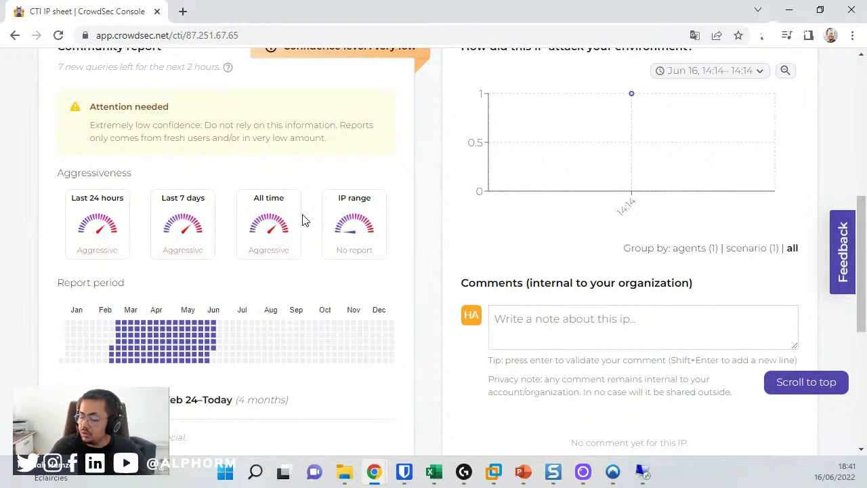
scroll(304, 220, "down", 3)
scroll(304, 220, "up", 3)
mouse_move(190, 341)
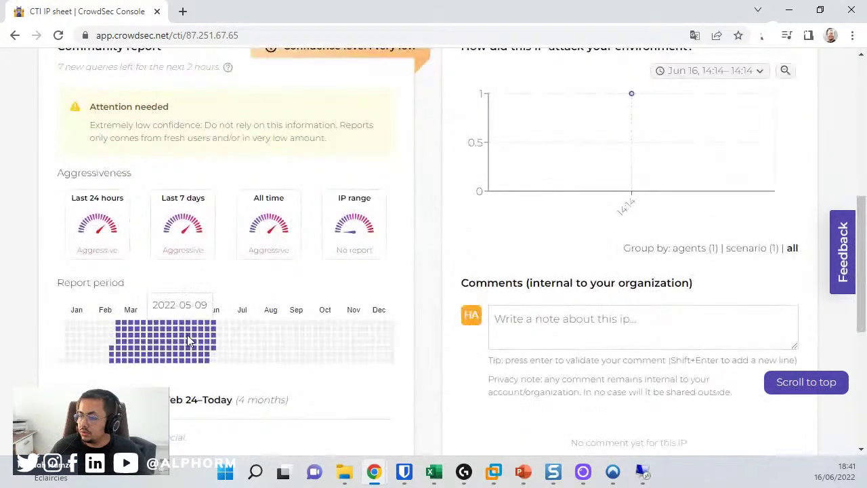
scroll(190, 349, "up", 2)
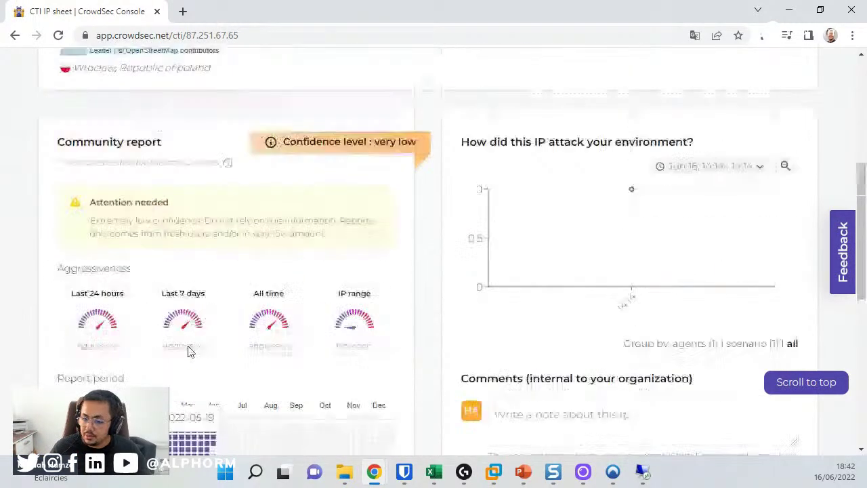
Read the community report's confidence level and the warning about how reliable its reports are.
left_click_drag(82, 182, 222, 229)
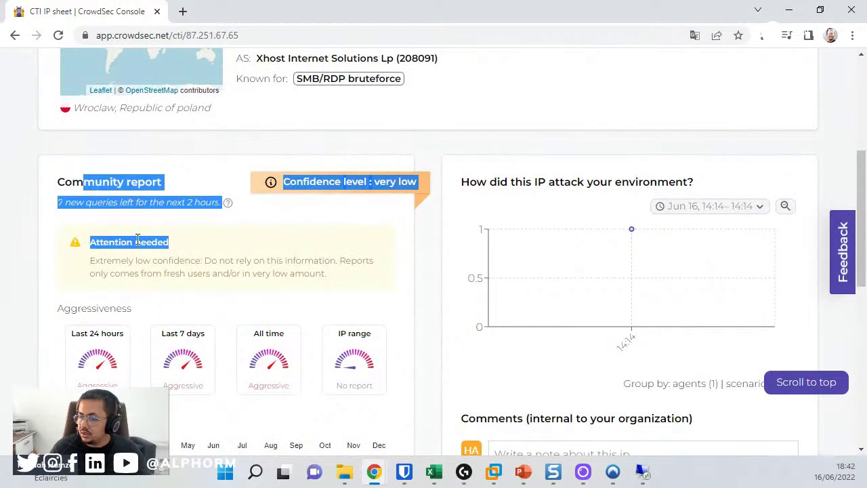
left_click(137, 238)
left_click_drag(80, 244, 207, 248)
left_click(206, 252)
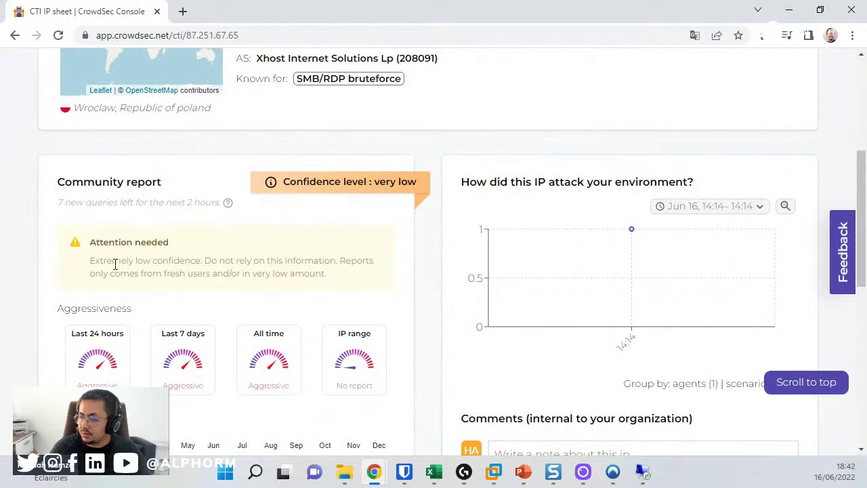
left_click_drag(85, 265, 261, 258)
left_click(270, 263)
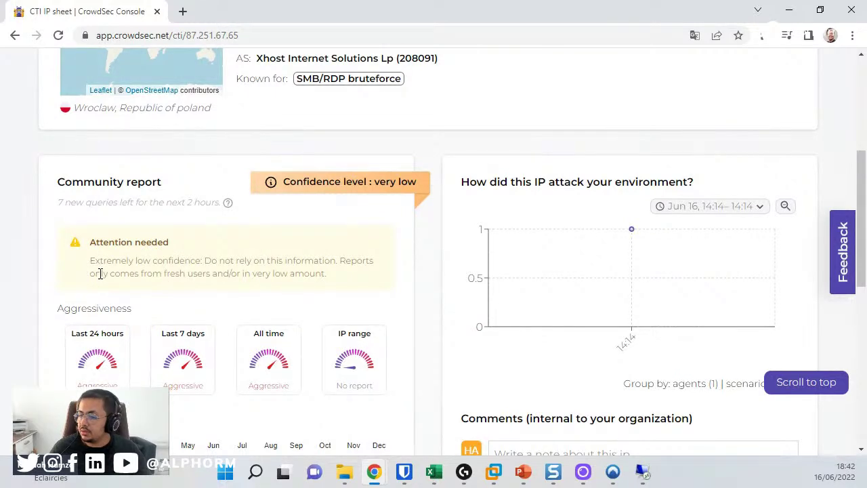
left_click_drag(98, 271, 296, 289)
left_click(237, 290)
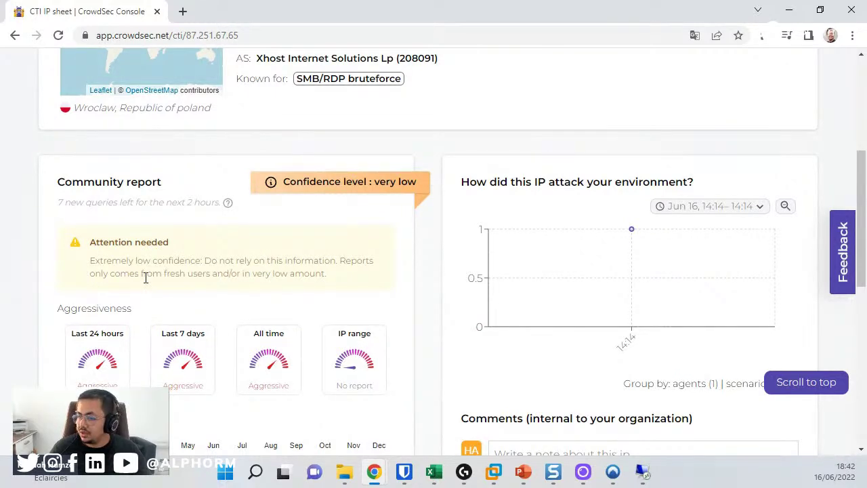
left_click_drag(145, 278, 333, 288)
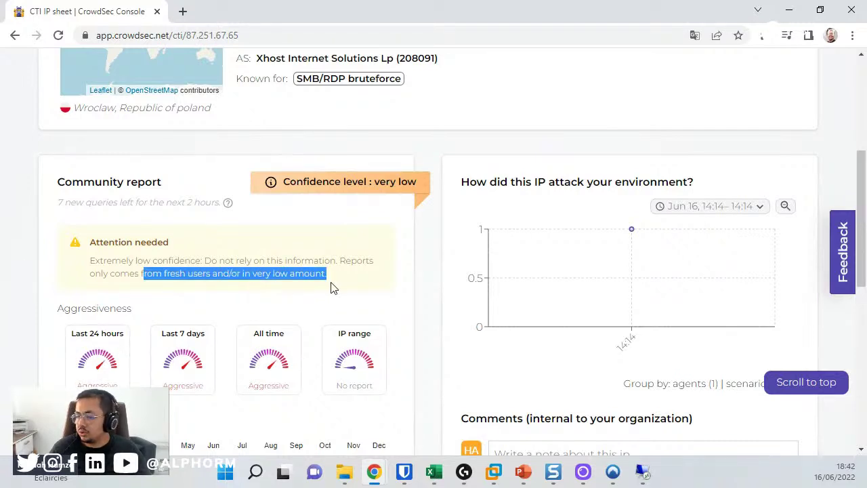
left_click(332, 287)
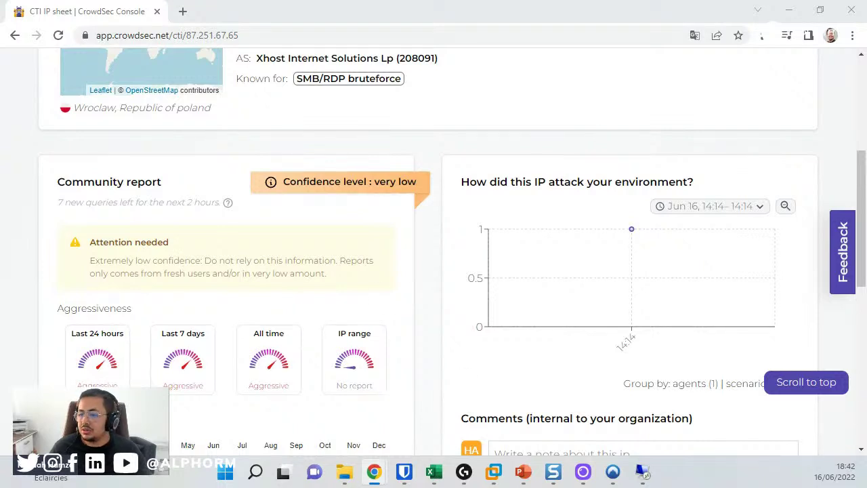
Open the details of instance ...pbgc from the instances overview and review its agent, scenario and bouncer sections.
left_click(68, 7)
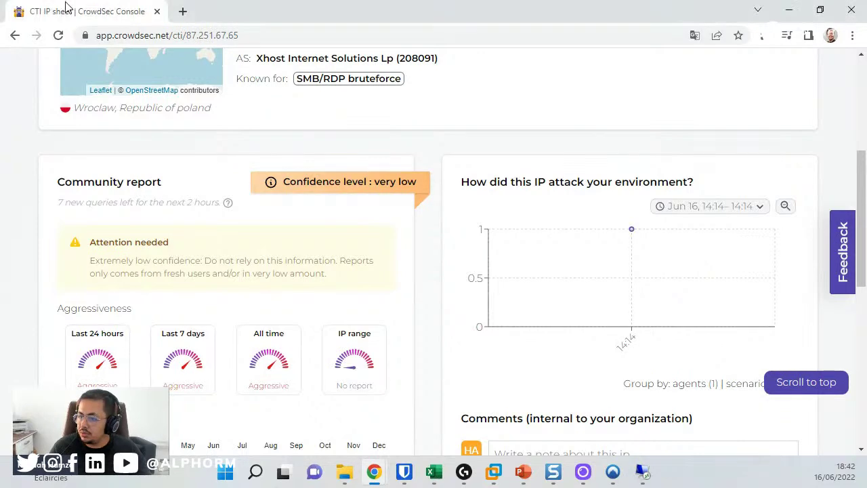
scroll(353, 256, "up", 3)
scroll(353, 256, "up", 3)
left_click(71, 116)
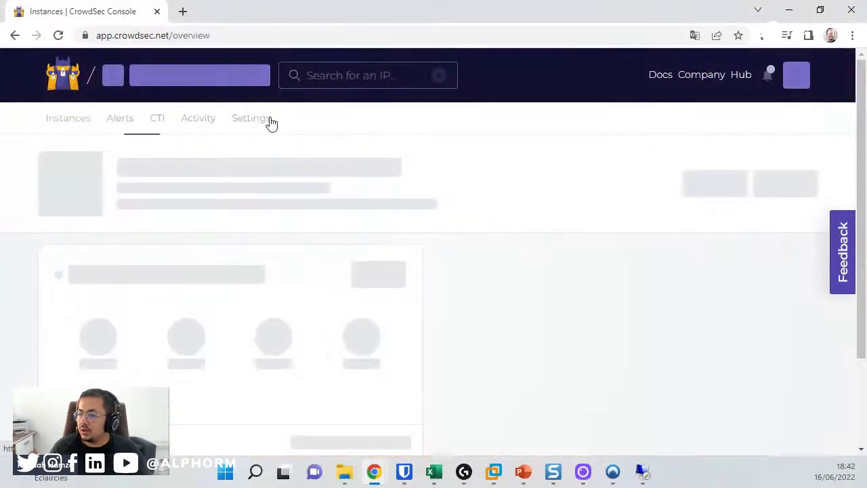
scroll(170, 205, "down", 2)
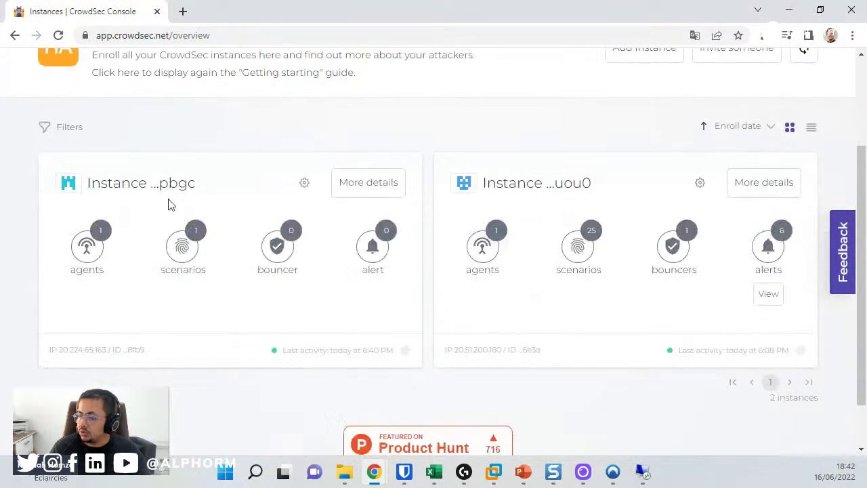
left_click(366, 193)
scroll(172, 361, "down", 5)
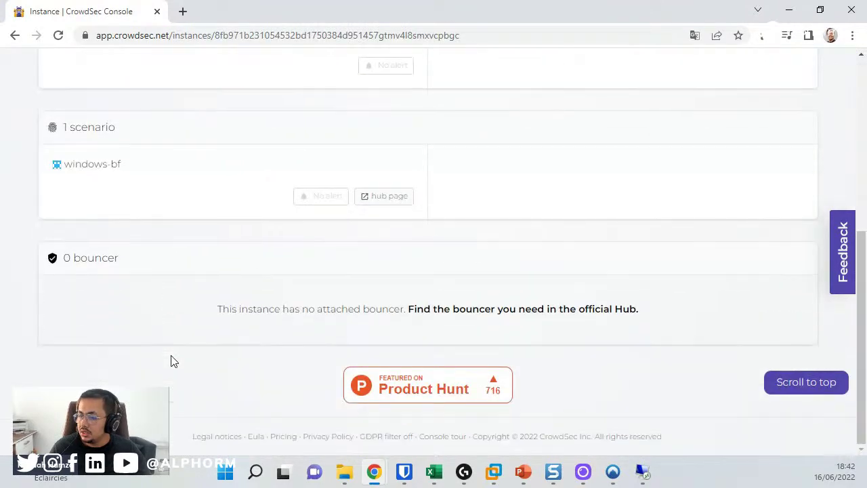
scroll(170, 361, "up", 2)
left_click_drag(69, 296, 138, 305)
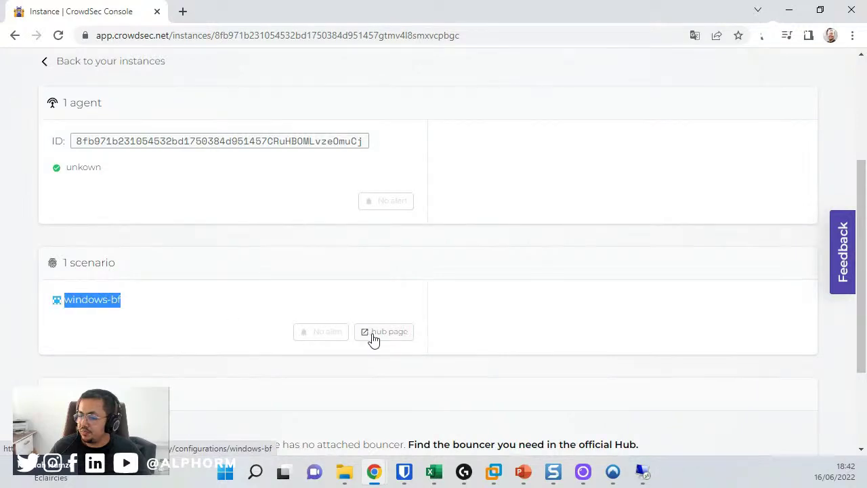
Open the CrowdSec Hub and the Hub page of the instance's windows-bf scenario in separate tabs.
scroll(373, 339, "up", 3)
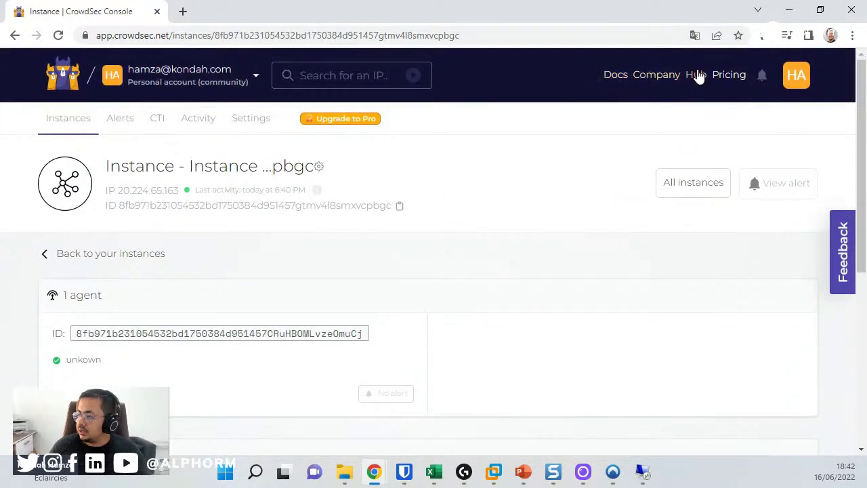
left_click(695, 76)
scroll(262, 330, "down", 5)
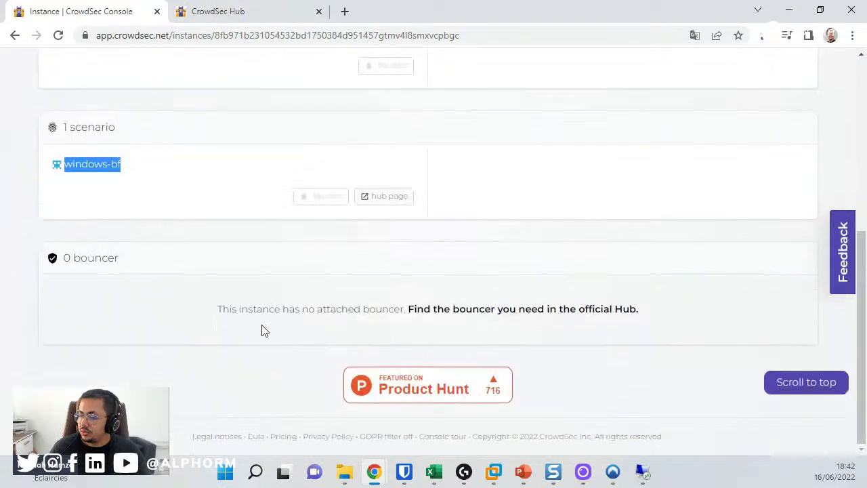
left_click(388, 202)
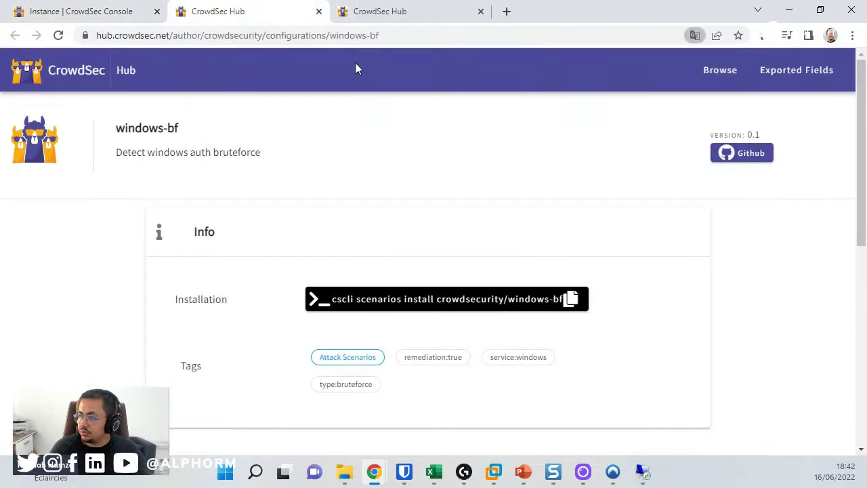
Examine the windows-bf scenario page, including its address, description, installation command and tags.
left_click_drag(198, 43, 487, 43)
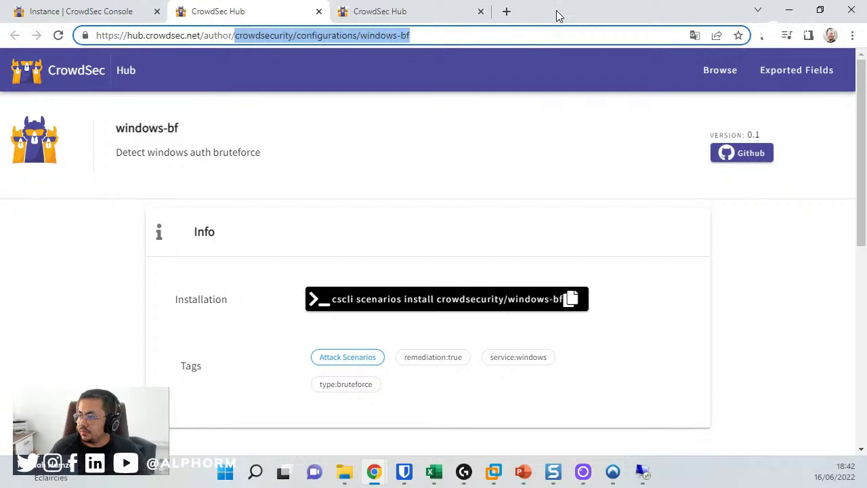
scroll(210, 315, "down", 2)
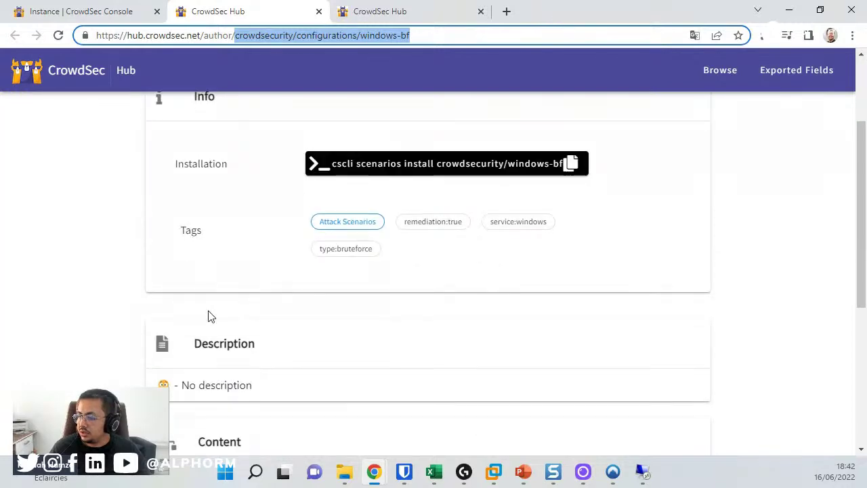
scroll(210, 315, "down", 2)
scroll(210, 315, "down", 2)
scroll(134, 147, "up", 6)
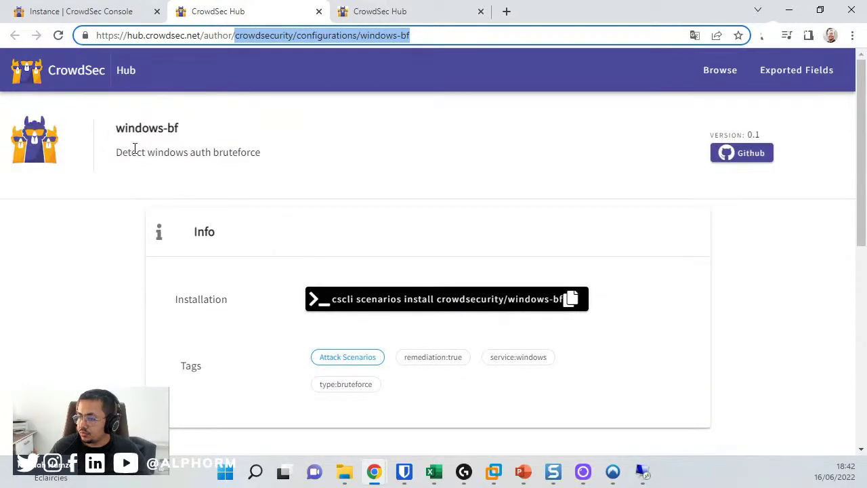
left_click_drag(118, 154, 262, 153)
left_click(295, 161)
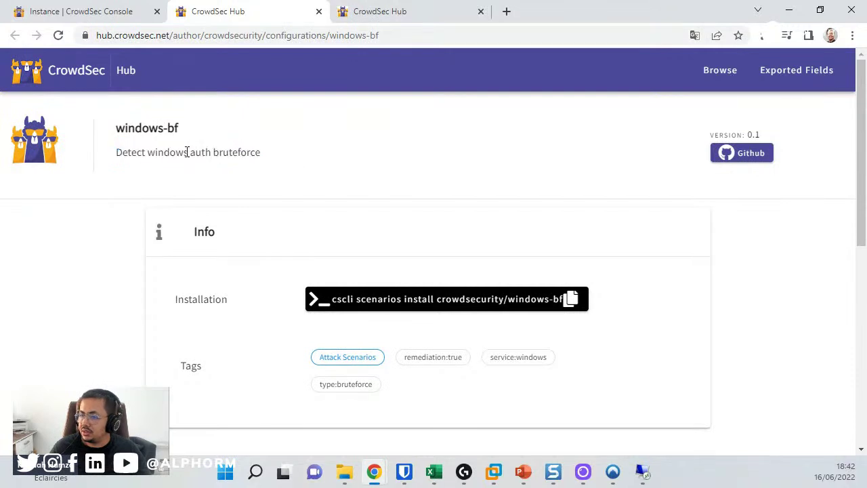
left_click_drag(143, 151, 300, 159)
left_click(215, 170)
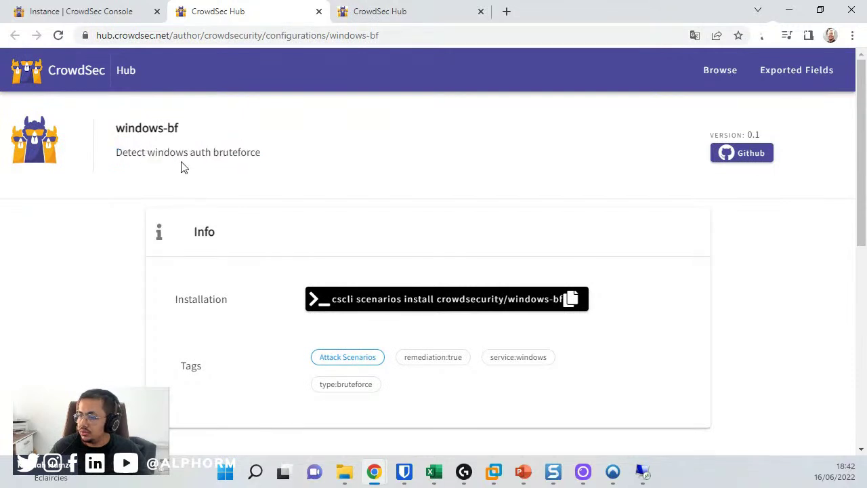
left_click_drag(181, 163, 272, 163)
left_click(272, 162)
Review the windows-bf scenario's YAML content, covering its filter, leak speed, capacity, grouping and labels.
scroll(274, 168, "down", 7)
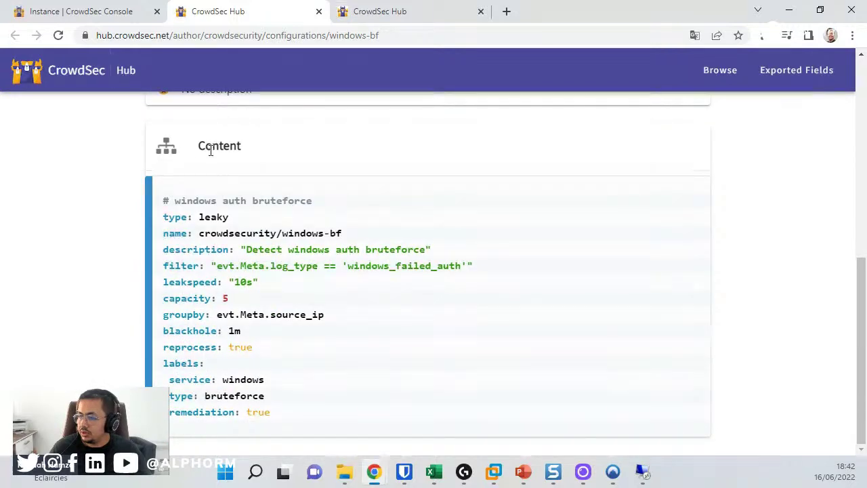
left_click_drag(168, 200, 353, 401)
left_click(353, 401)
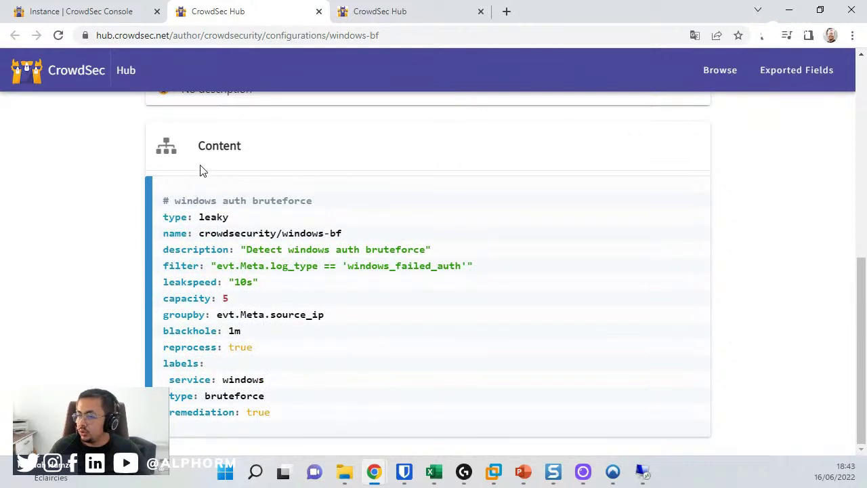
left_click_drag(200, 171, 296, 164)
left_click(298, 166)
left_click_drag(248, 231, 455, 370)
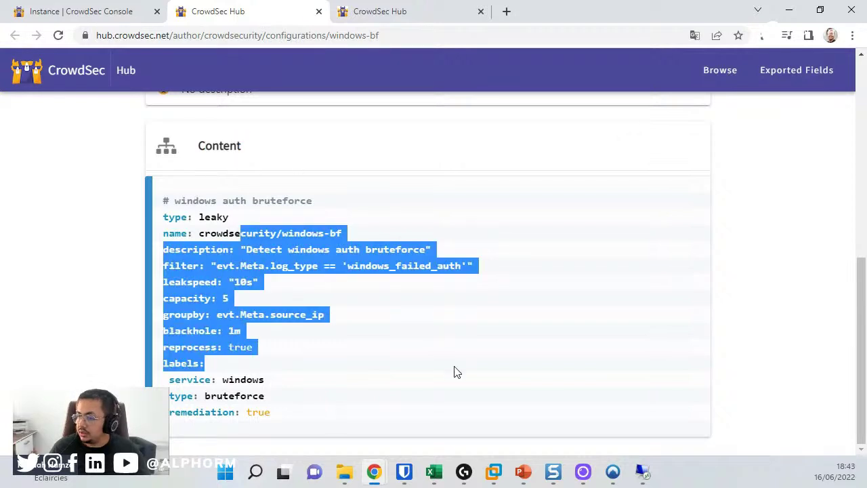
left_click(454, 370)
left_click_drag(389, 250, 372, 249)
left_click(449, 370)
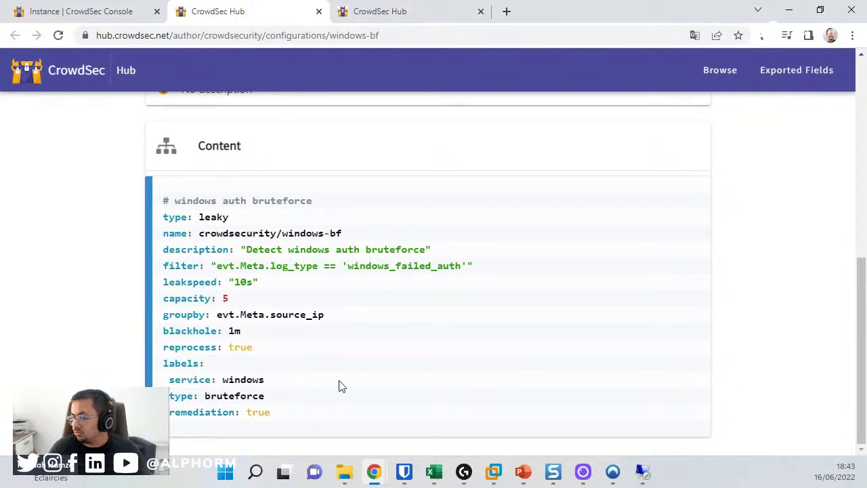
left_click_drag(299, 405, 155, 210)
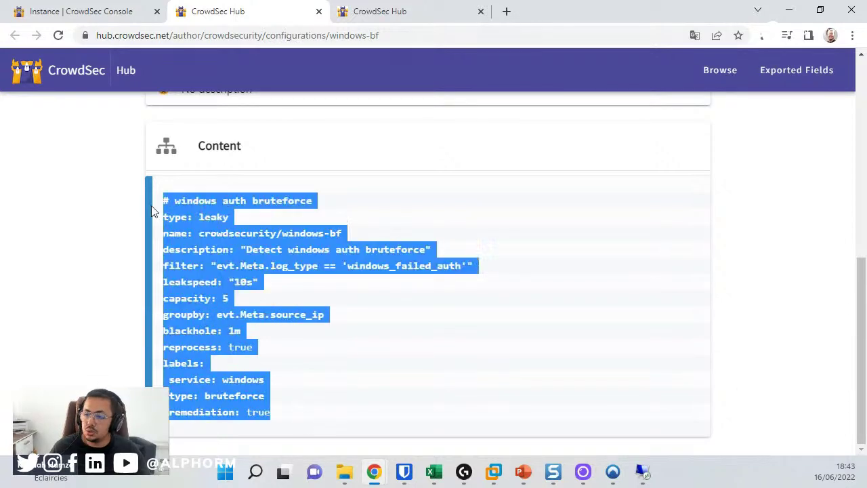
left_click(110, 227)
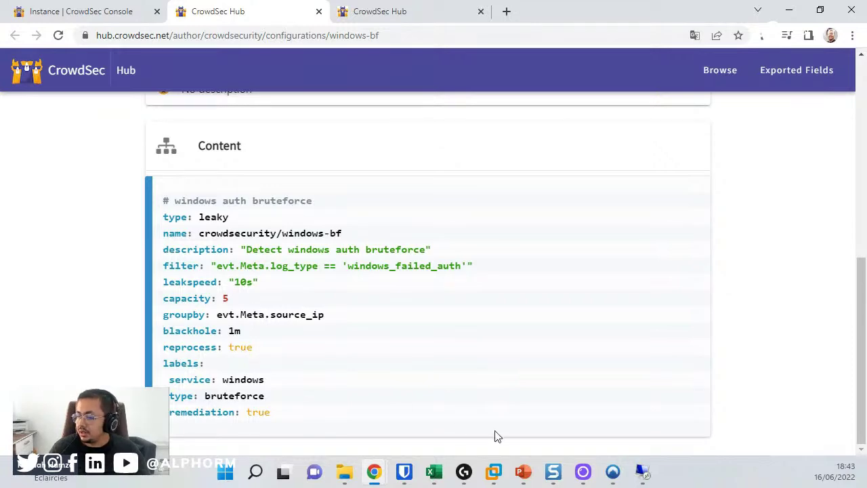
scroll(393, 378, "up", 4)
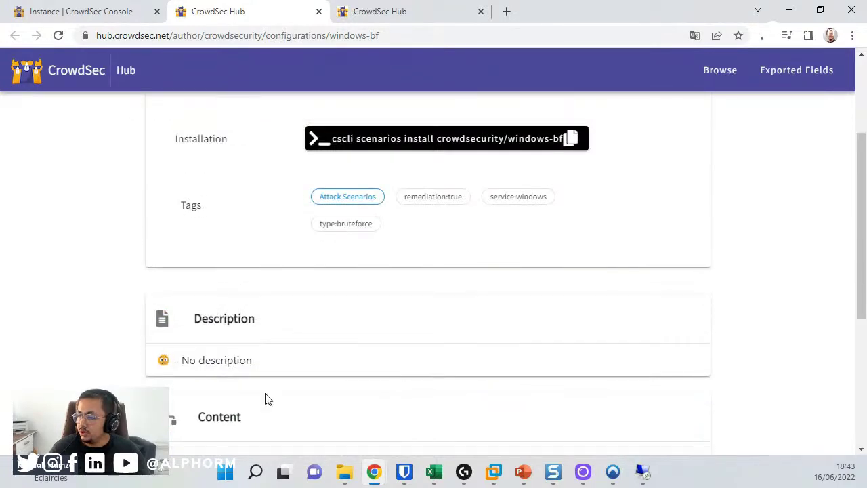
scroll(420, 318, "up", 3)
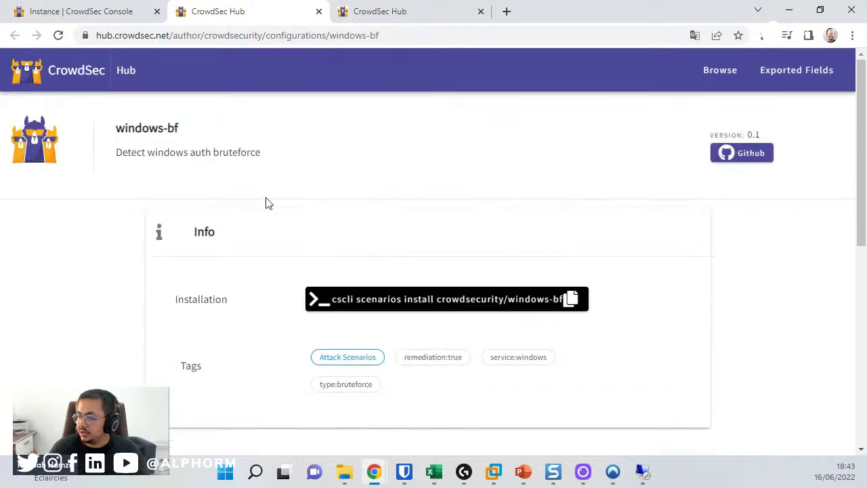
Close the windows-bf page and open the Hub's configurations catalogue.
left_click(318, 12)
scroll(381, 285, "up", 10)
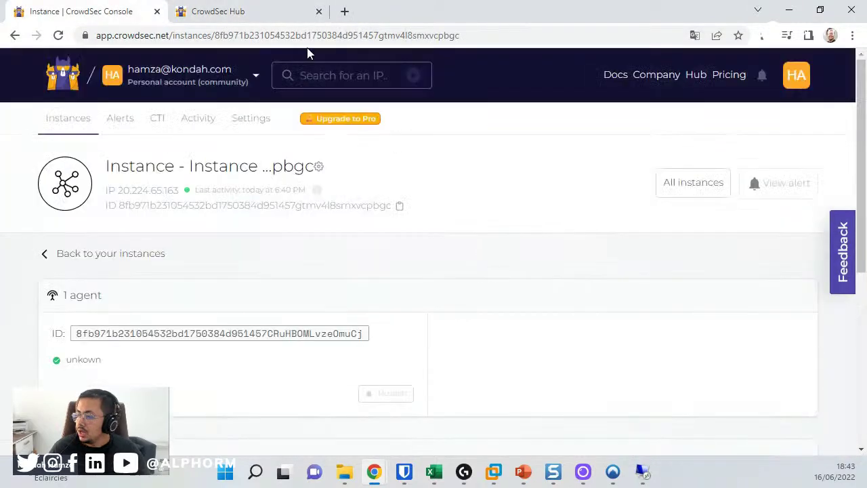
left_click(250, 14)
left_click(480, 405)
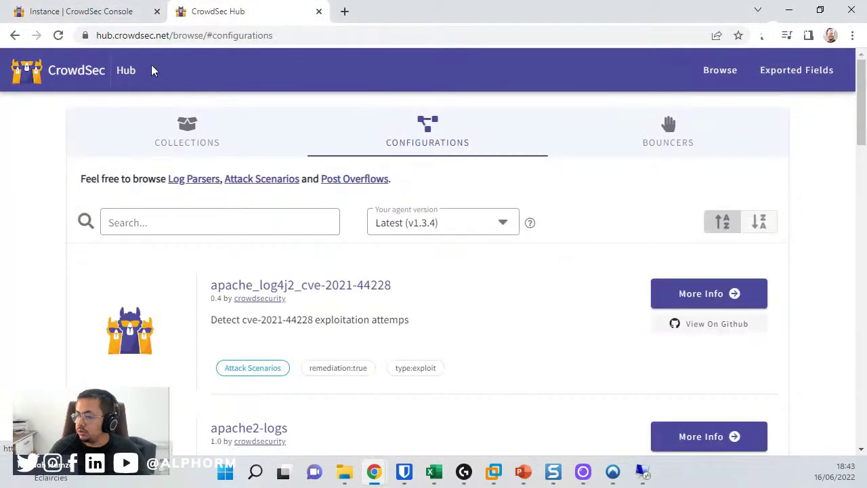
Open the Hub's collections catalogue and browse the list of available collections.
left_click(237, 128)
scroll(386, 258, "down", 3)
scroll(384, 259, "down", 7)
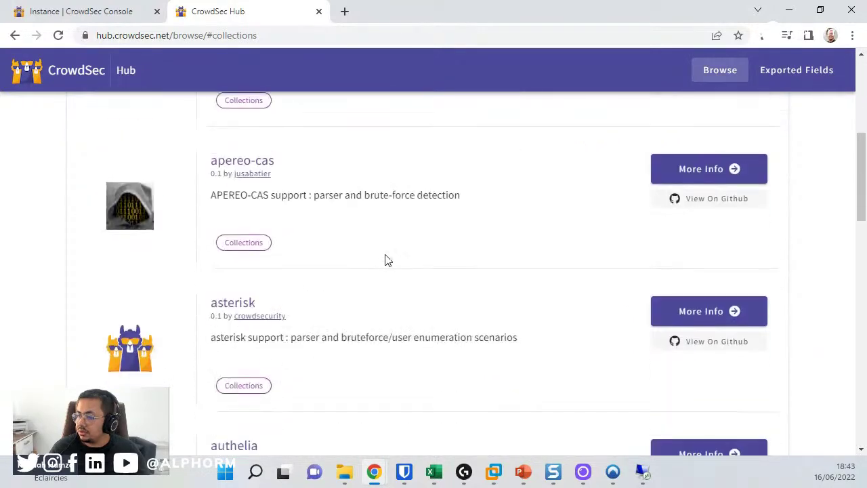
scroll(251, 302, "down", 10)
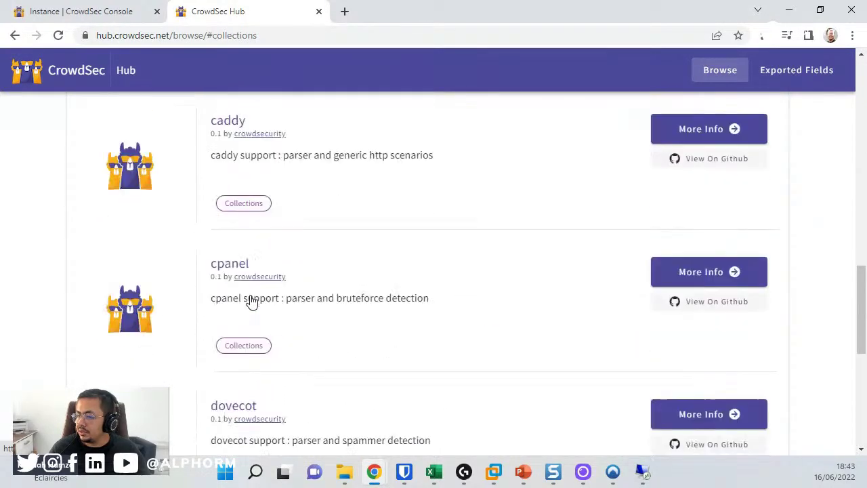
Search the Hub's collections for iis and open the iis collection's detail page.
scroll(252, 298, "up", 20)
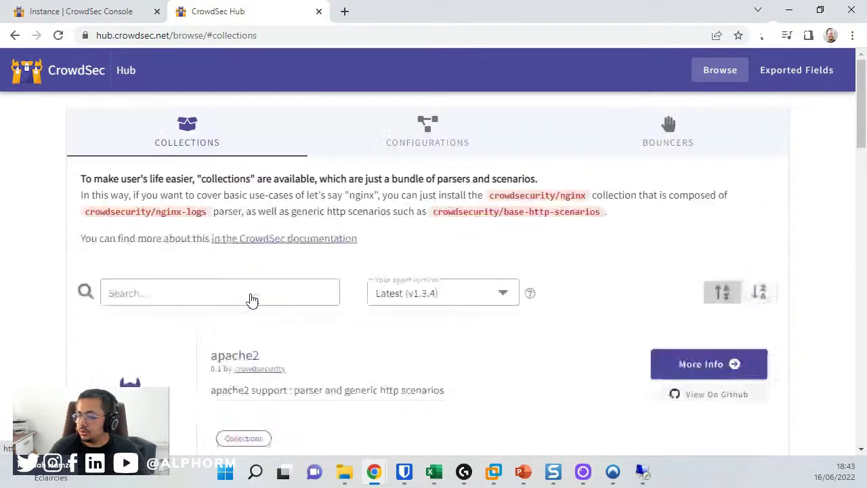
left_click(251, 293)
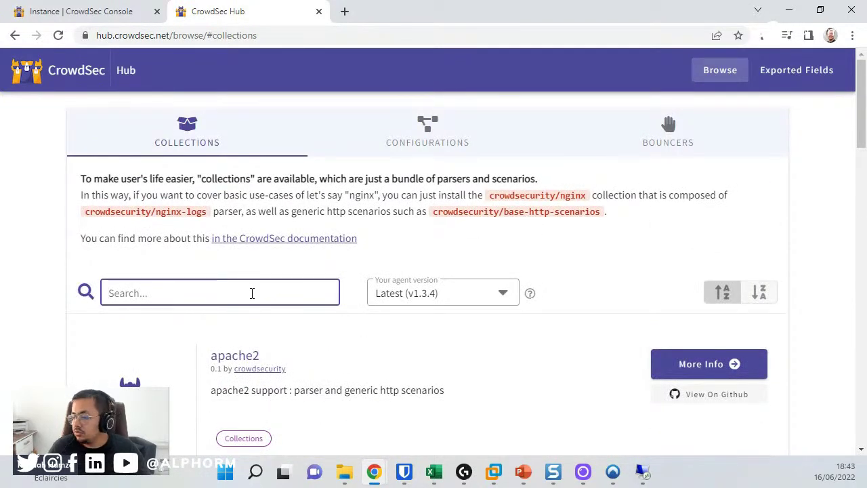
type("iis")
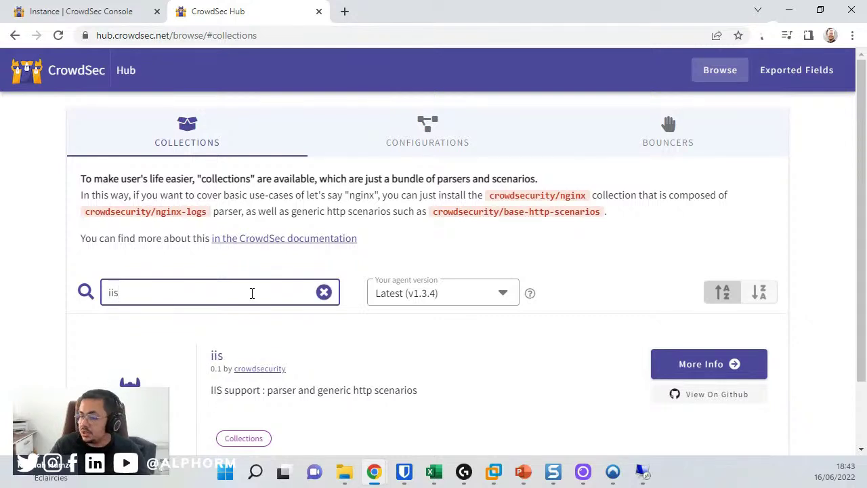
scroll(726, 349, "down", 1)
left_click(709, 285)
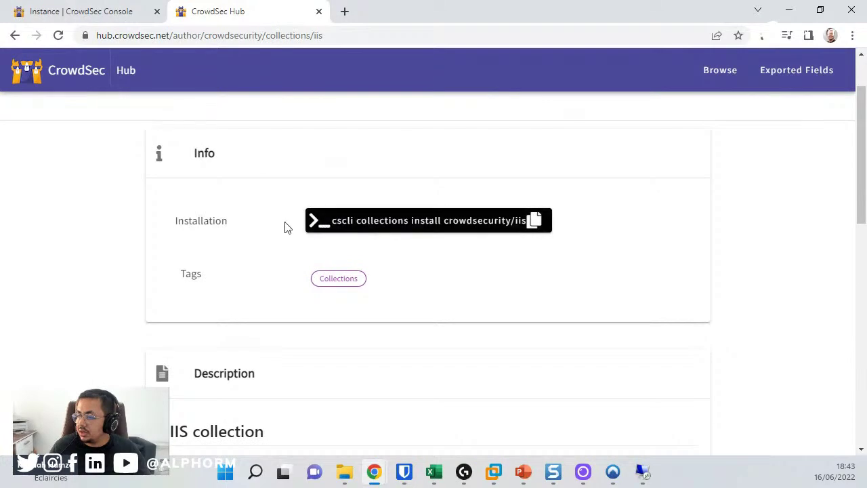
Examine the iis collection page, covering its description, supported log format, acquisition templates and included parsers and scenarios.
scroll(208, 293, "down", 1)
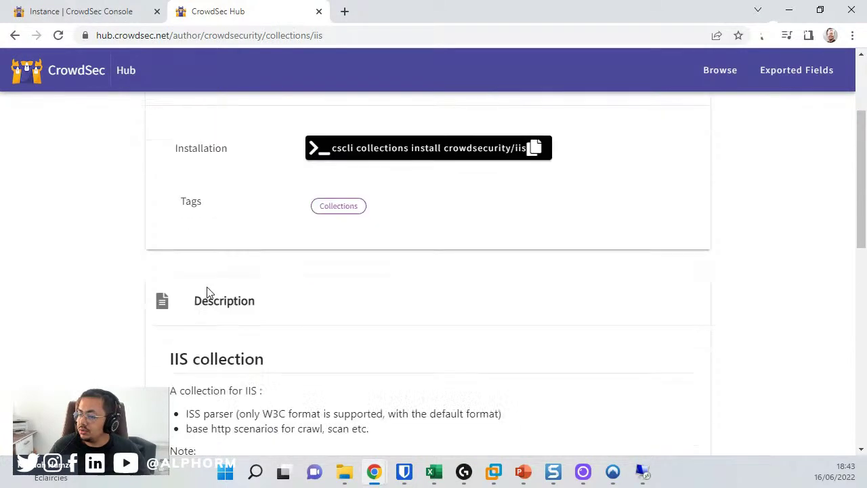
scroll(208, 293, "down", 1)
left_click_drag(189, 351, 492, 370)
left_click(511, 371)
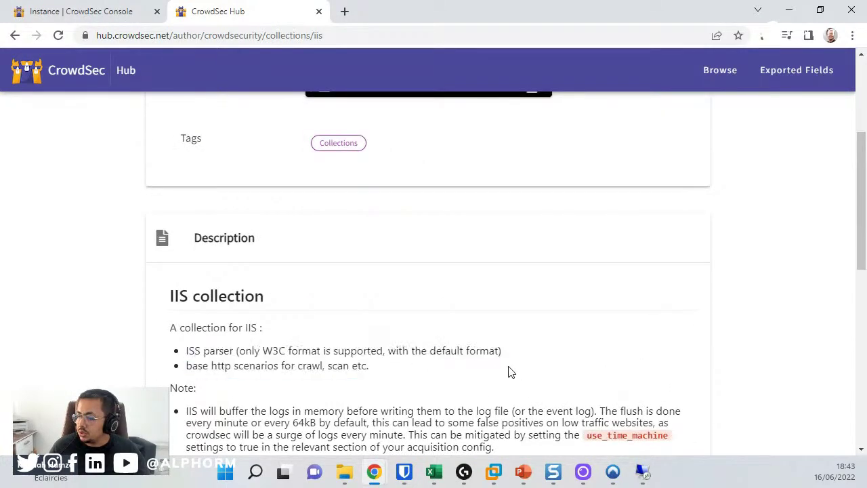
scroll(511, 372, "down", 3)
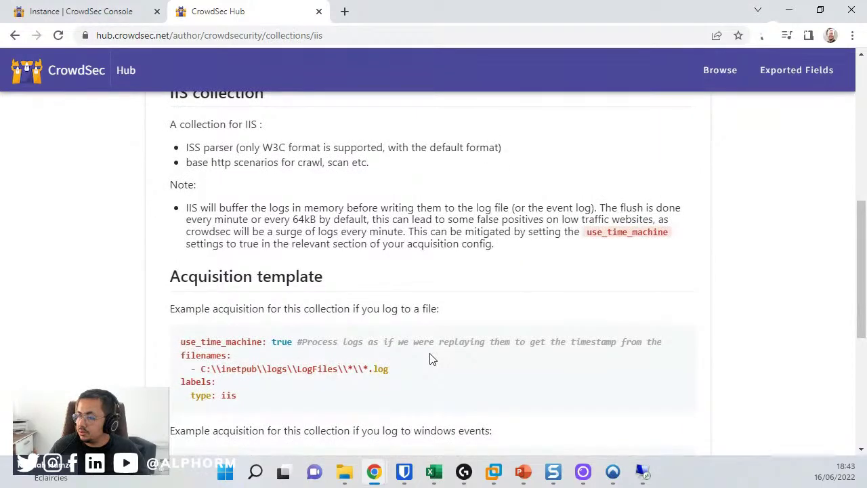
scroll(433, 359, "down", 4)
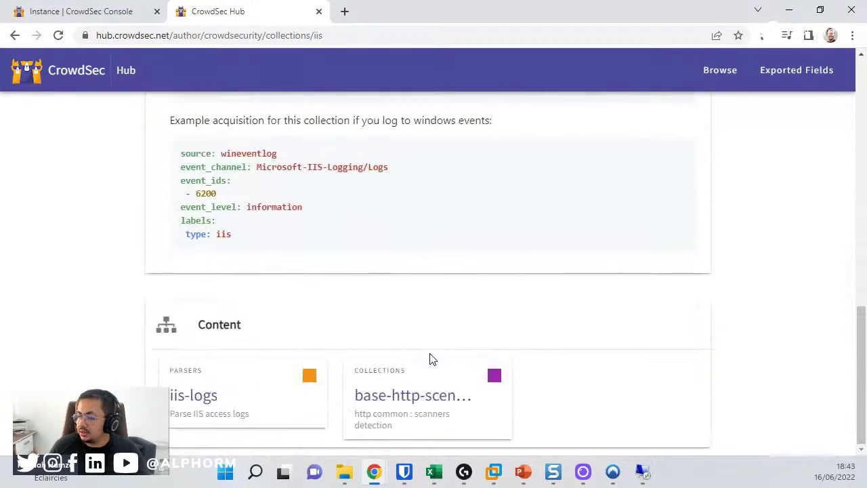
scroll(430, 359, "up", 10)
scroll(430, 358, "down", 2)
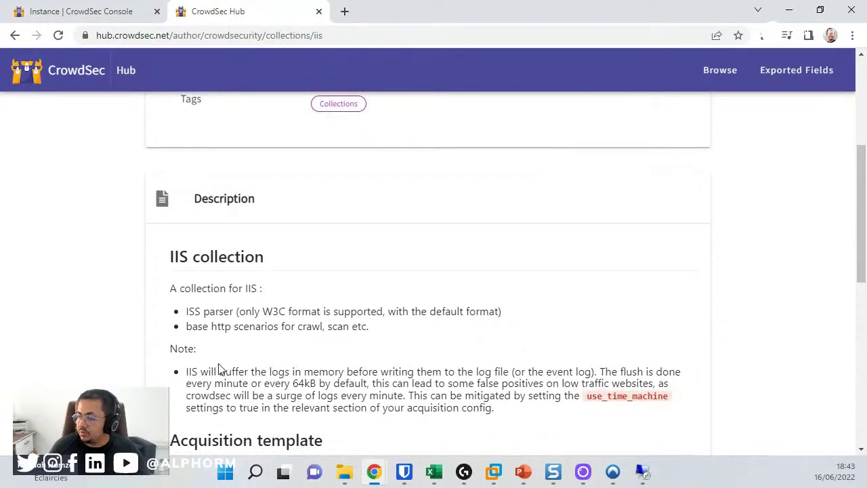
left_click_drag(278, 326, 336, 327)
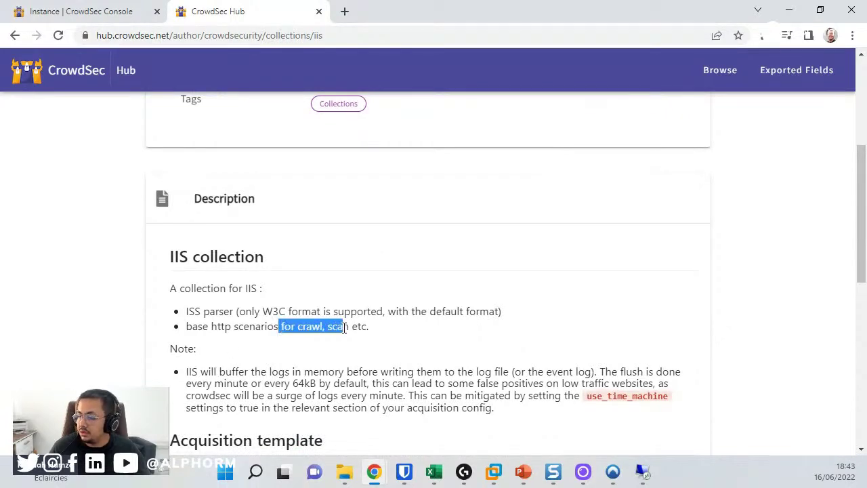
left_click(347, 327)
scroll(351, 331, "up", 3)
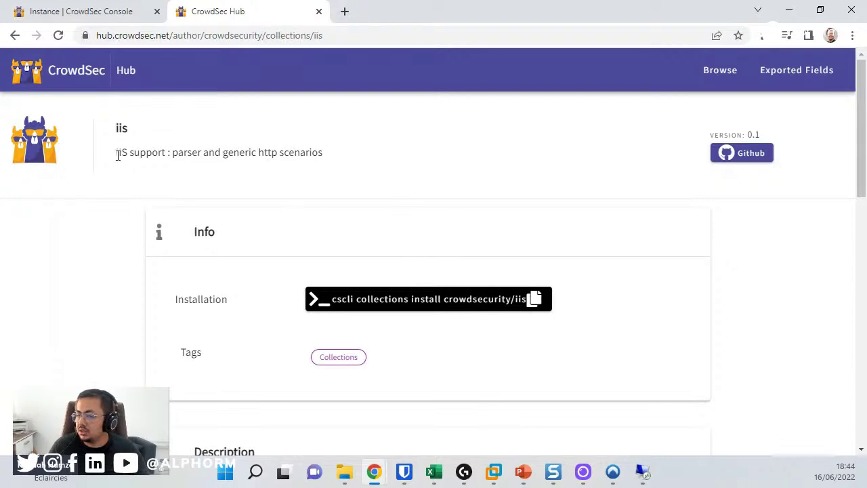
Copy the iis collection's installation command, run cscli collections install crowdsecurity/iis in the remote server's PowerShell, and review the enabled scenarios.
left_click(536, 299)
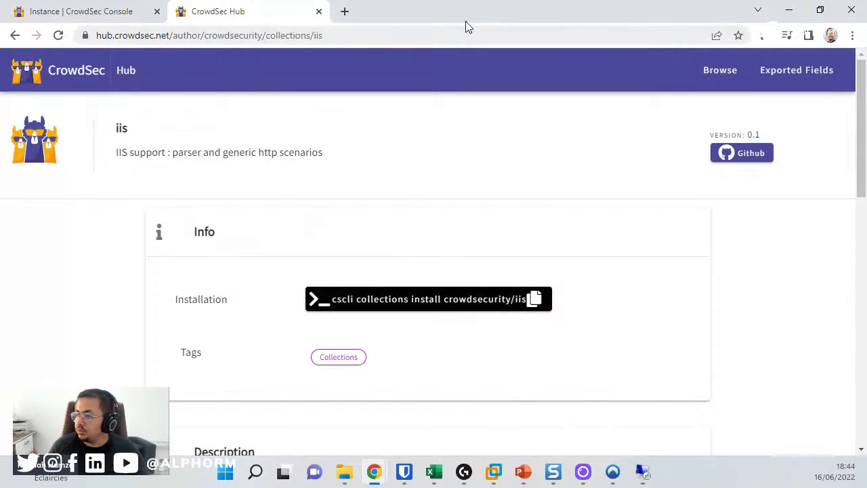
key("super+Down")
key("super+Down")
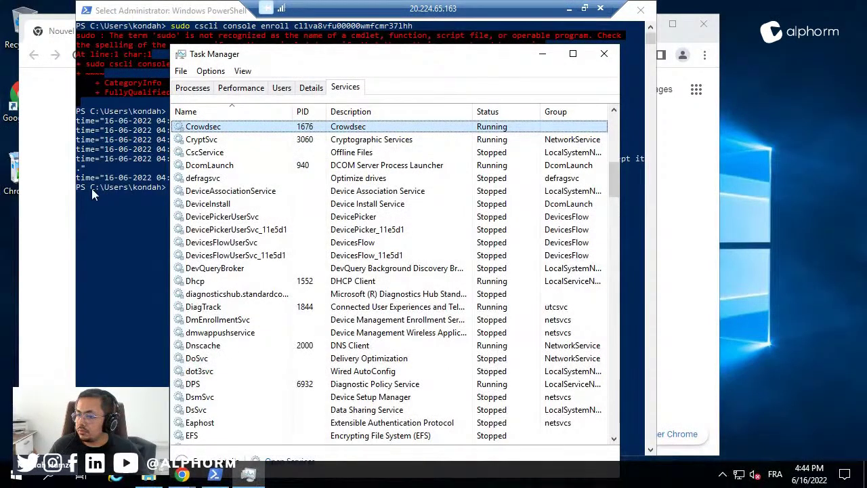
left_click(134, 187)
key("ctrl+l")
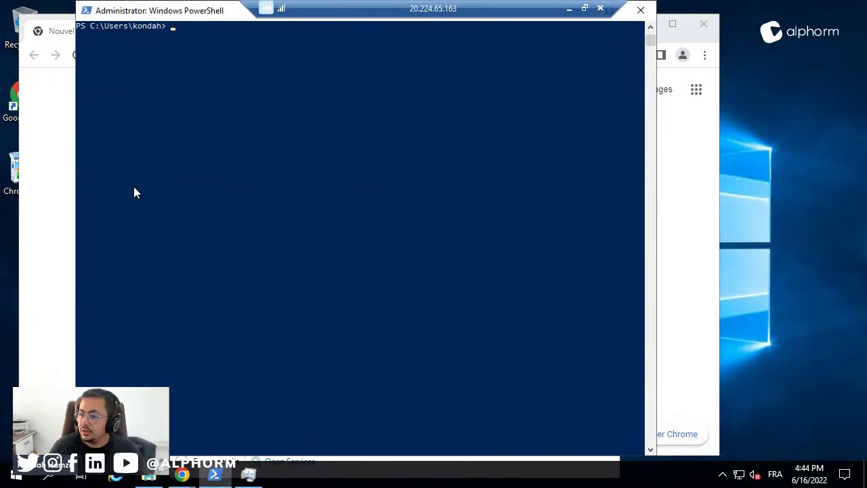
key("ctrl+v")
key("ctrl+l")
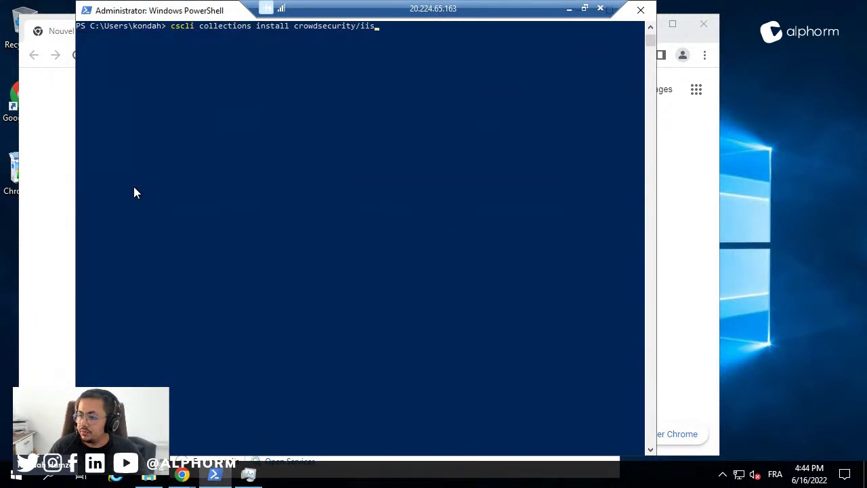
key("Return")
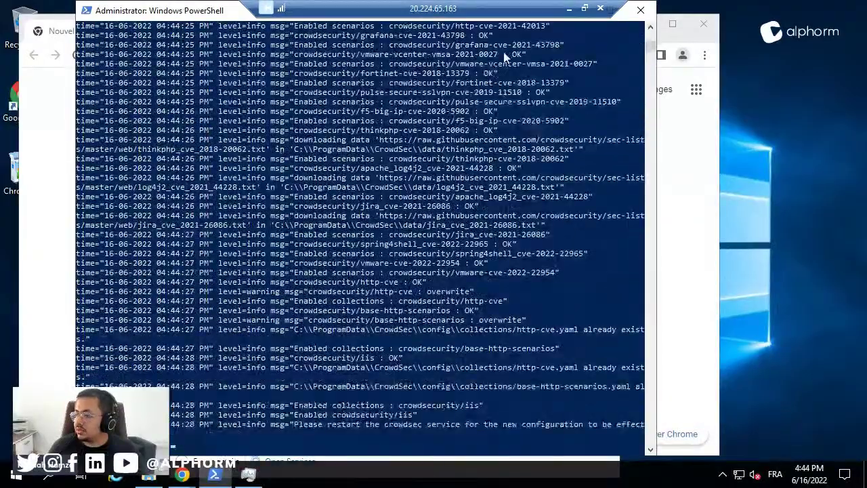
left_click_drag(496, 39, 574, 44)
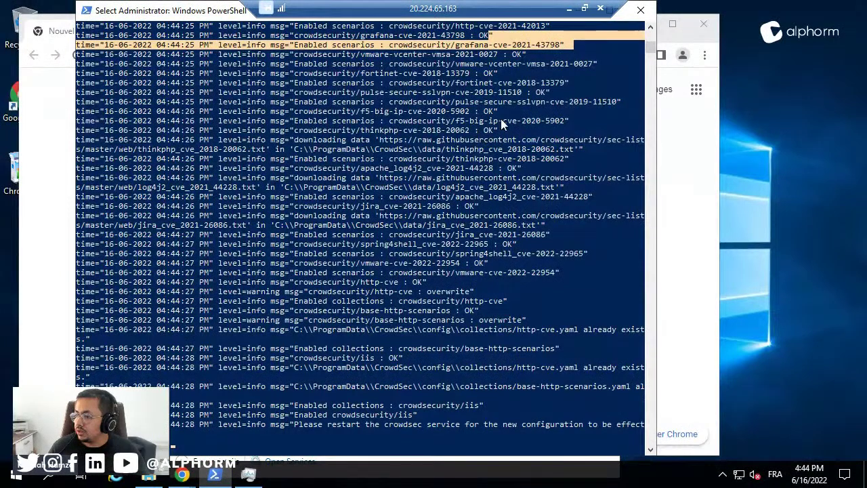
left_click_drag(479, 120, 536, 120)
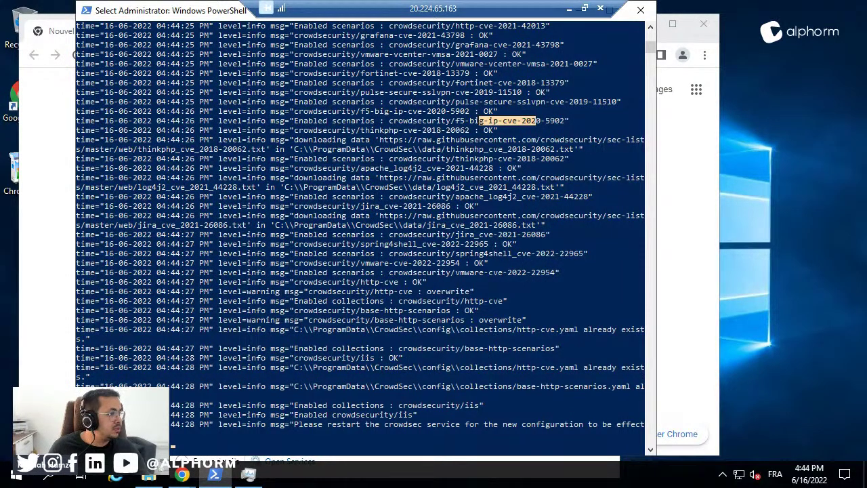
left_click(434, 256)
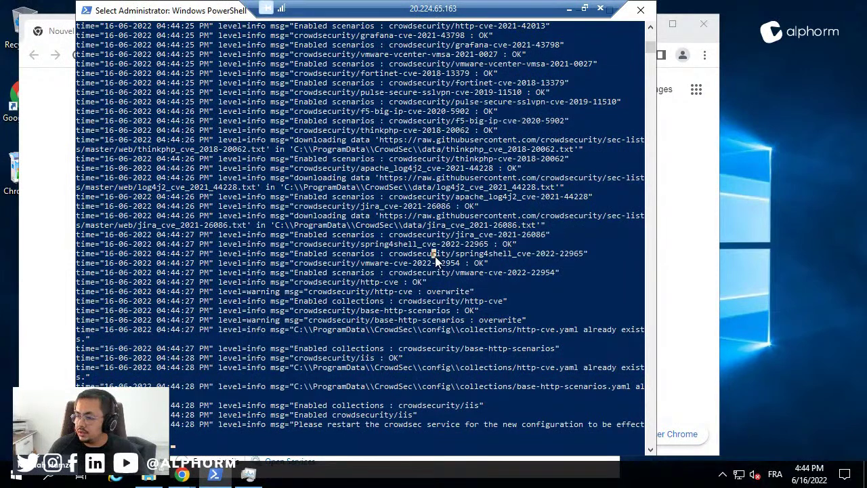
List the installed collections in PowerShell with the command cscli collections list.
type("cls")
key("Return")
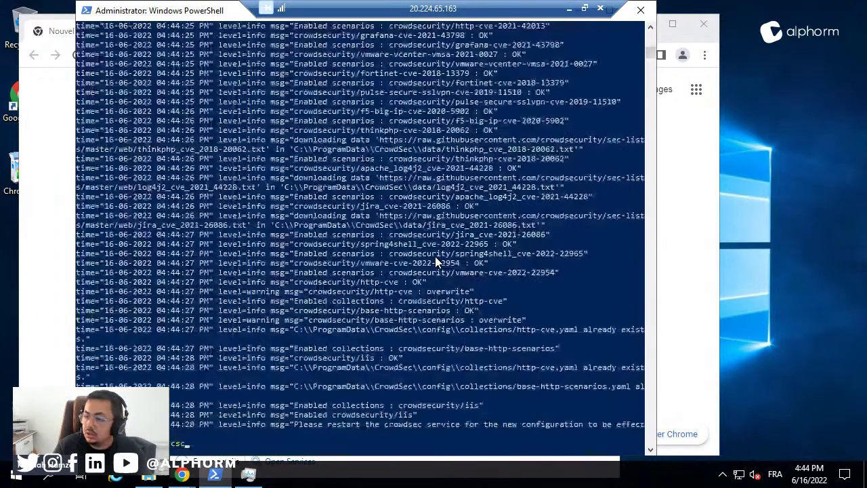
type("cscli.exe")
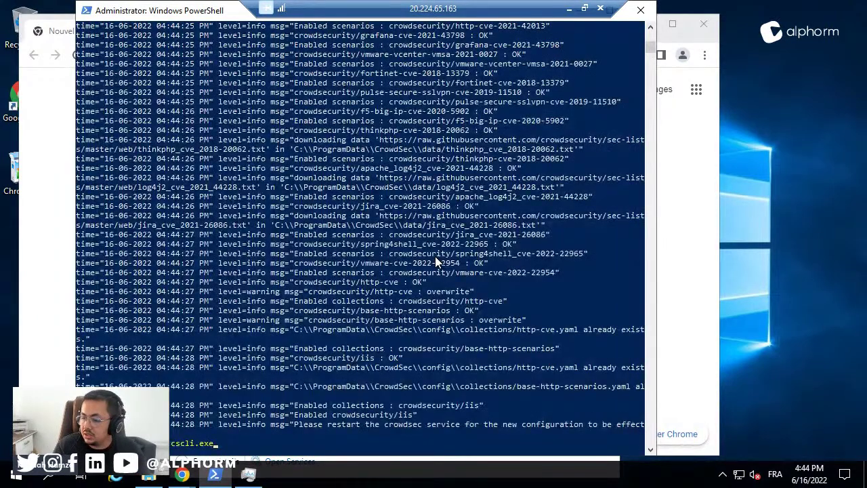
key("BackSpace")
key("BackSpace")
key("BackSpace")
key("BackSpace")
type("coll")
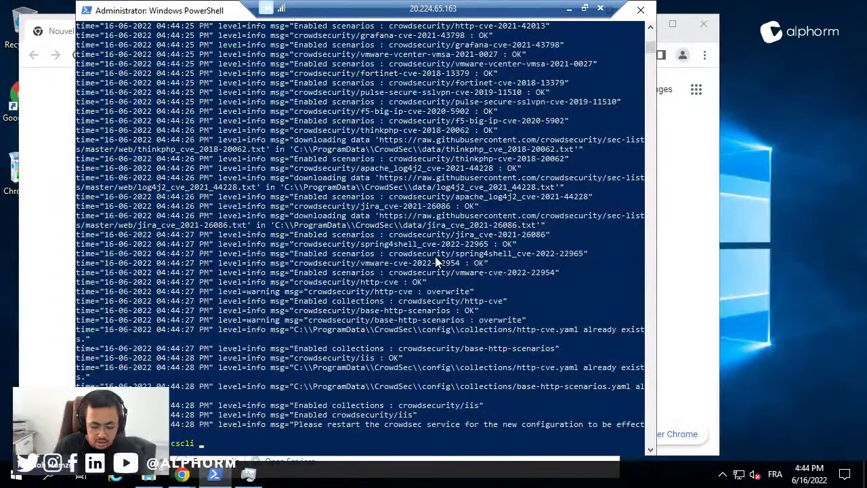
type("ection")
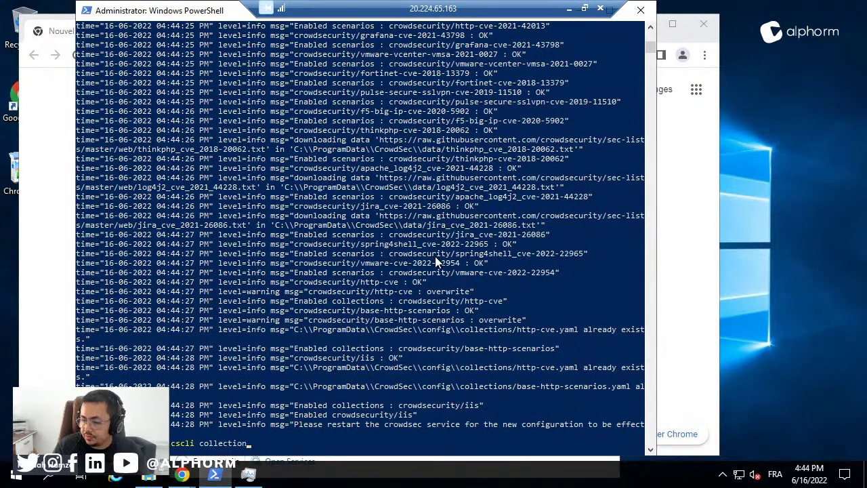
type("s list")
key("Return")
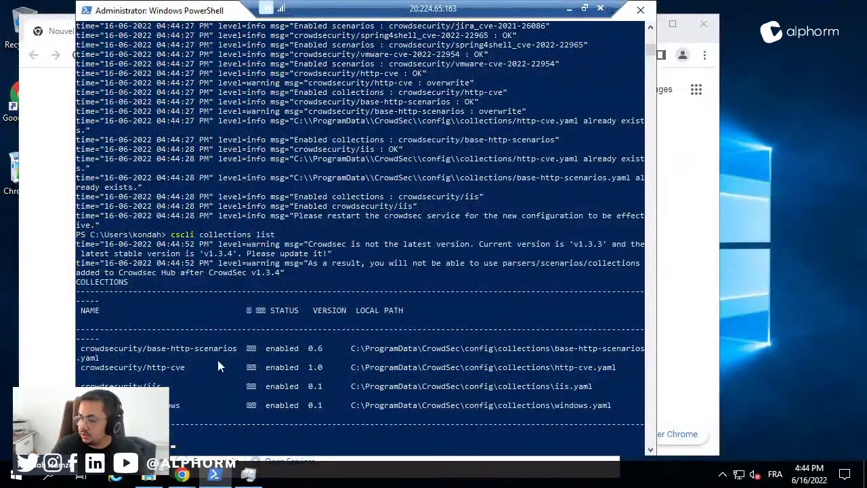
Examine the listed collections one by one: base-http-scenarios, http-cve, iis and windows.
left_click_drag(218, 366, 283, 419)
left_click(282, 417)
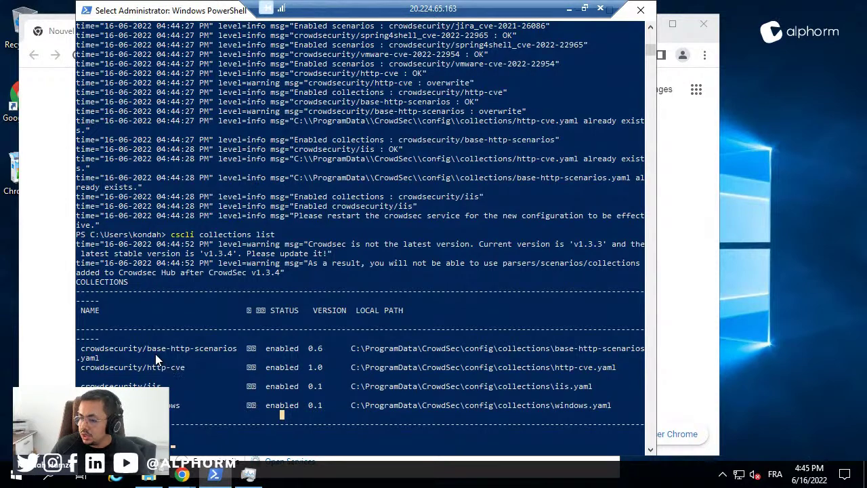
left_click_drag(147, 348, 253, 350)
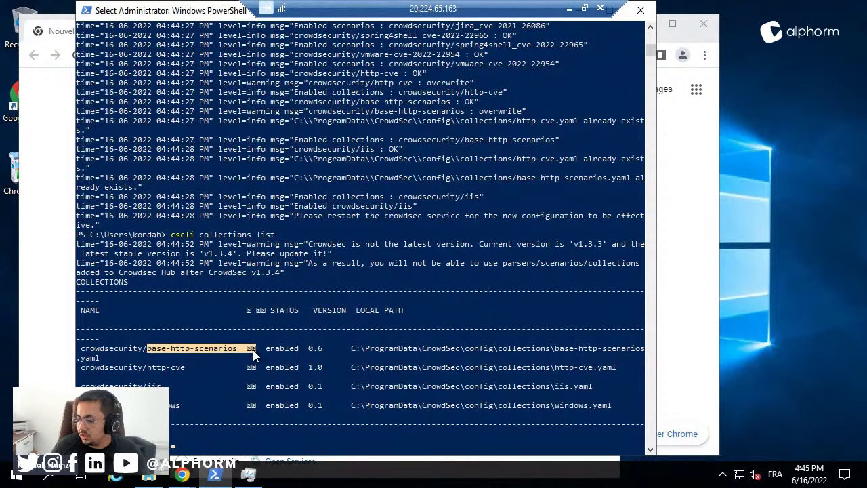
left_click(253, 349)
left_click_drag(153, 371, 203, 369)
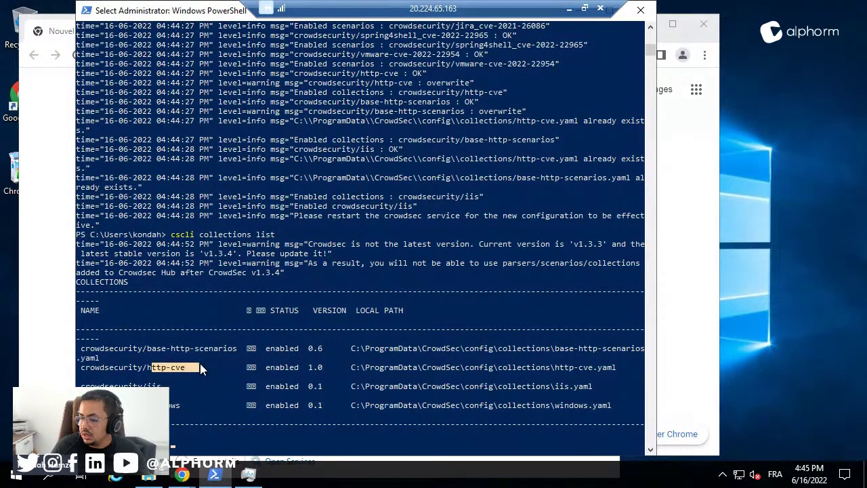
left_click(177, 386)
left_click_drag(81, 386, 167, 386)
left_click(163, 386)
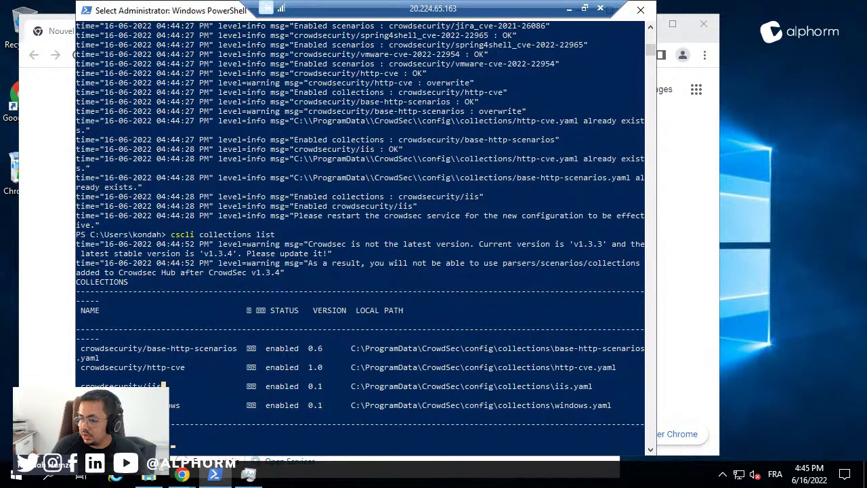
left_click_drag(80, 404, 183, 404)
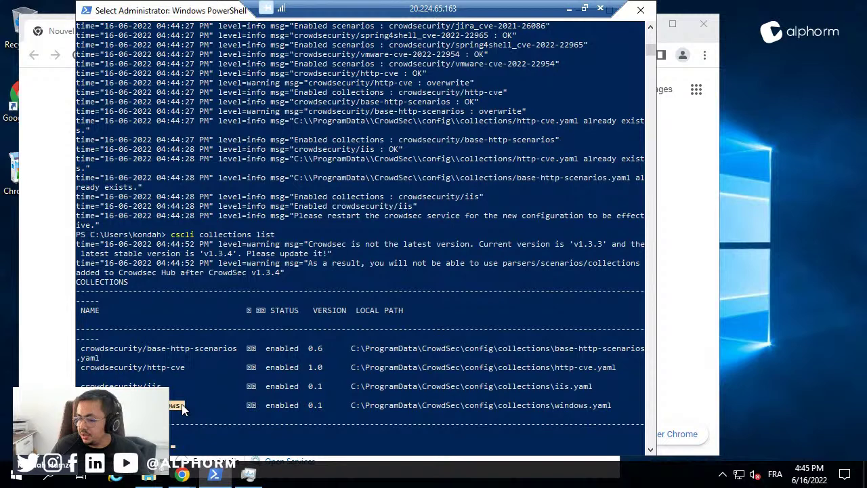
left_click(182, 405)
left_click(182, 409)
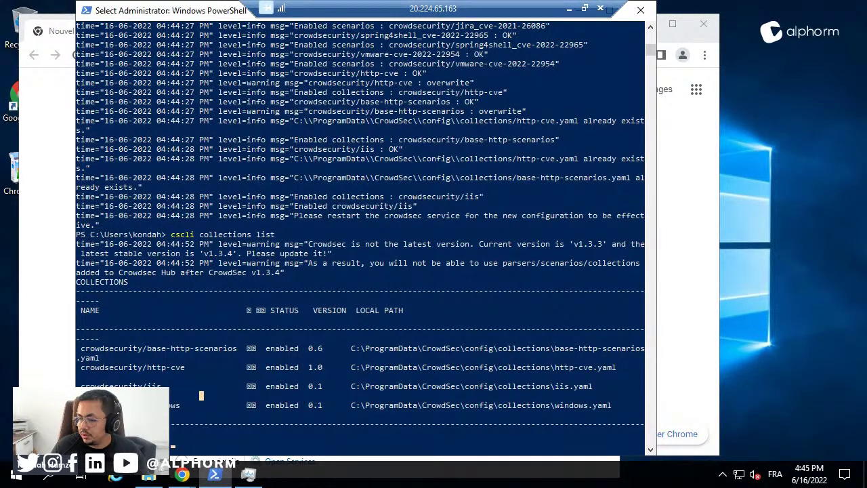
left_click_drag(191, 414, 181, 407)
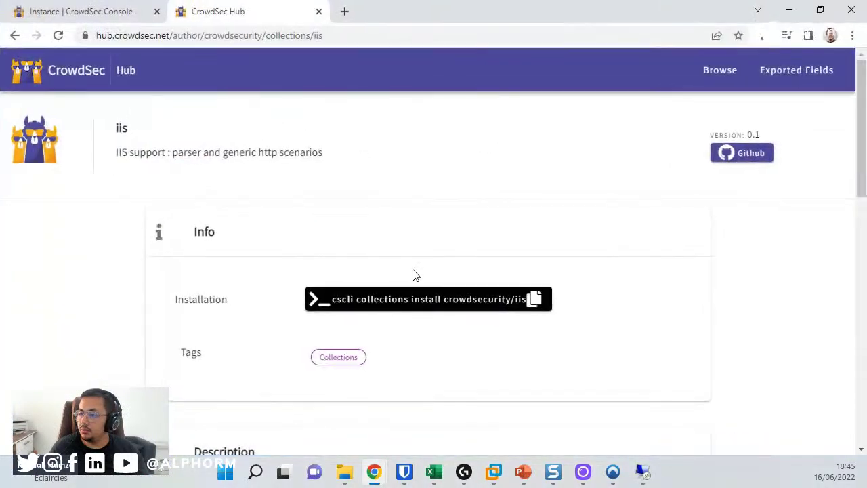
Return to the CrowdSec Hub in the local browser and search its collections for windows.
left_click(126, 72)
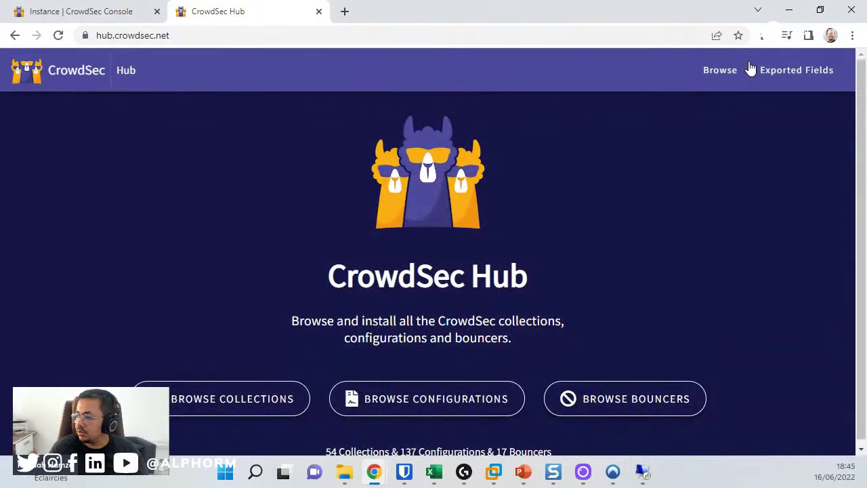
left_click(718, 71)
left_click(214, 298)
key("ctrl+a")
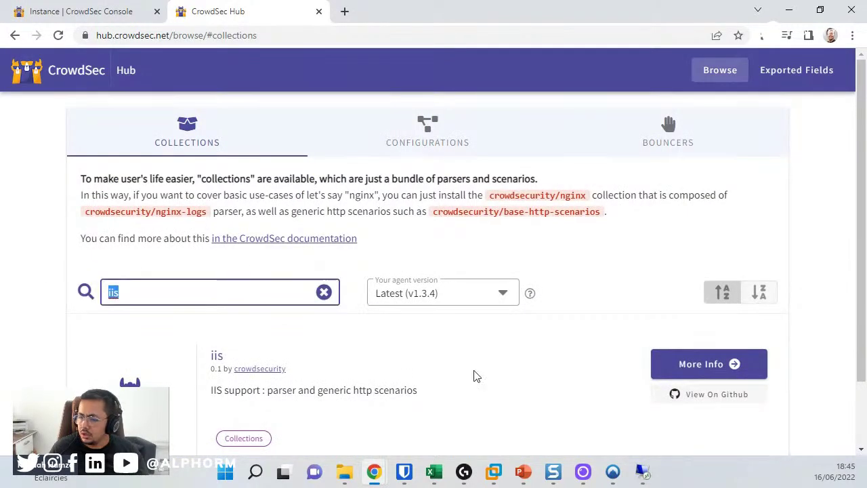
type("window")
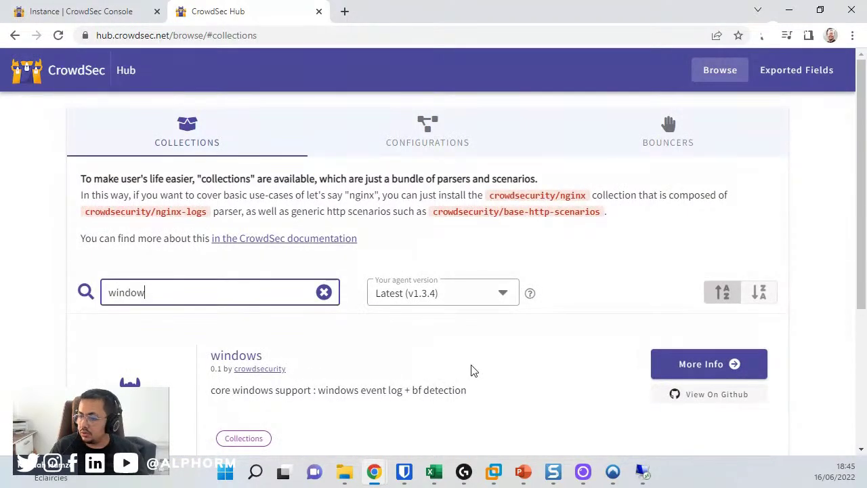
scroll(298, 257, "down", 2)
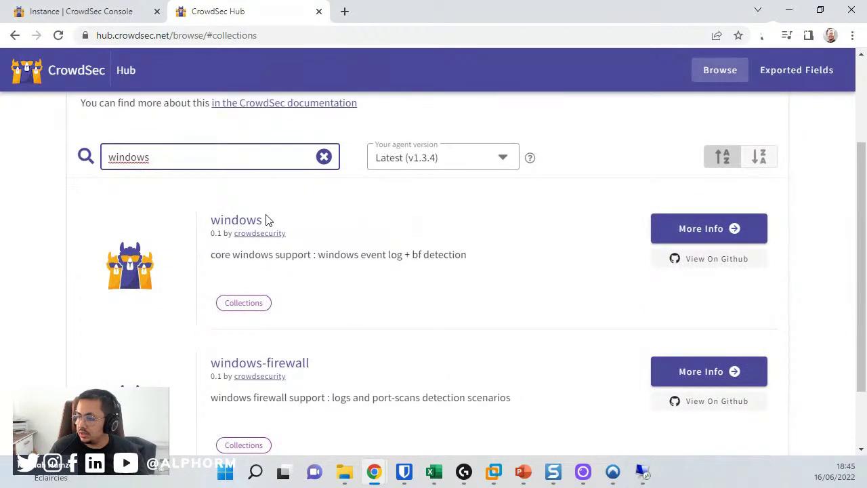
Open the windows-firewall collection in the Hub and review its port-scan detection description and acquisition template.
left_click(294, 371)
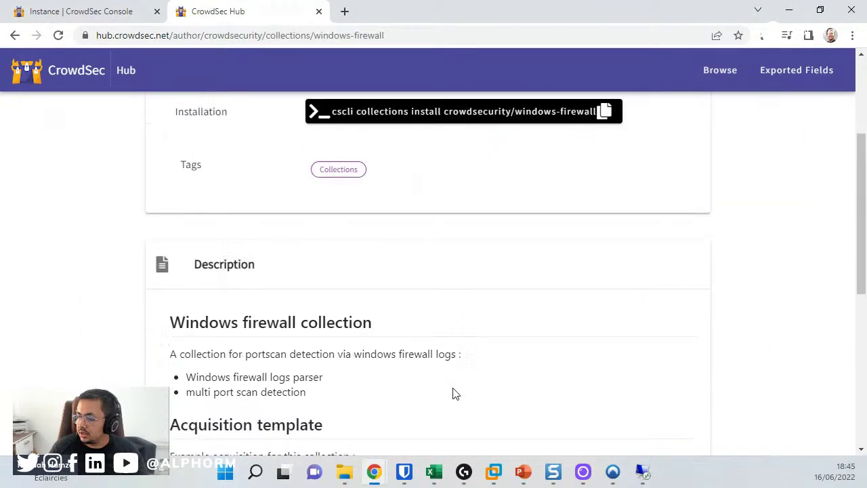
scroll(456, 394, "up", 3)
left_click_drag(158, 128, 404, 167)
left_click(250, 166)
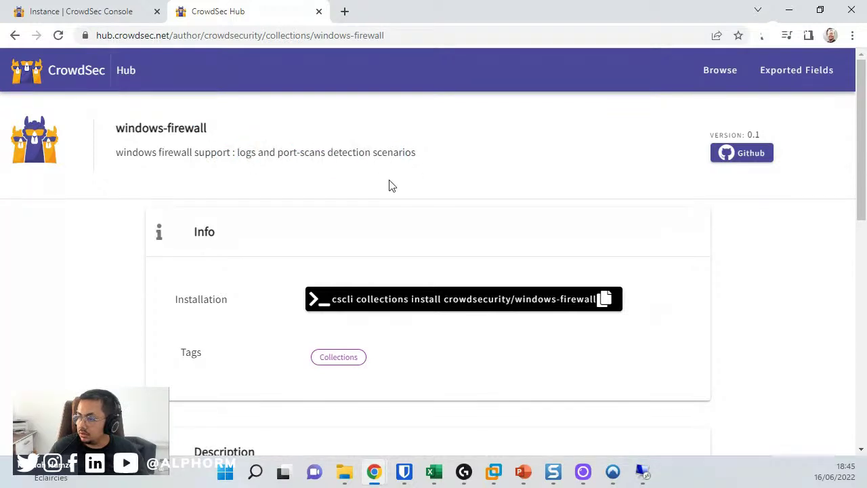
left_click_drag(277, 153, 411, 153)
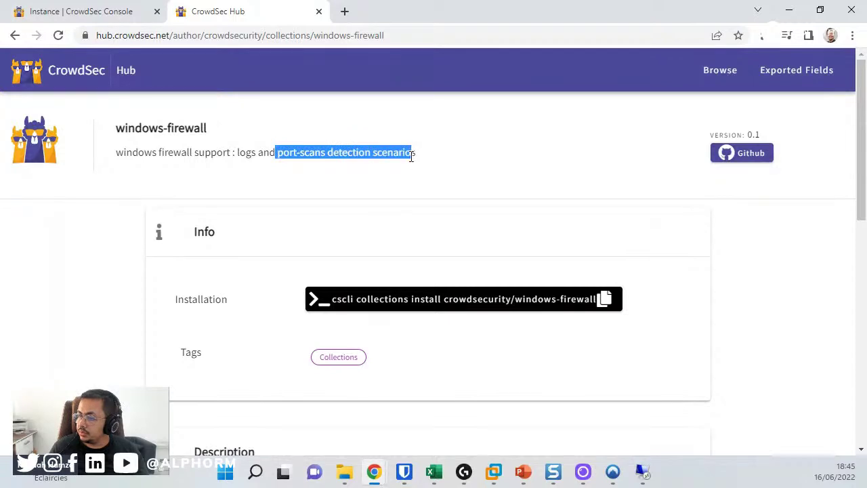
left_click(154, 316)
scroll(157, 304, "down", 2)
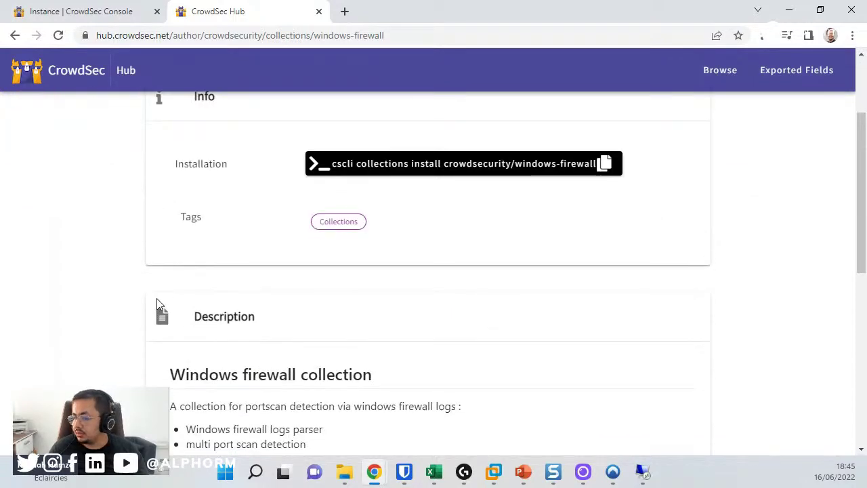
scroll(366, 336, "down", 2)
left_click_drag(184, 294, 309, 294)
left_click_drag(235, 309, 283, 310)
scroll(319, 325, "down", 2)
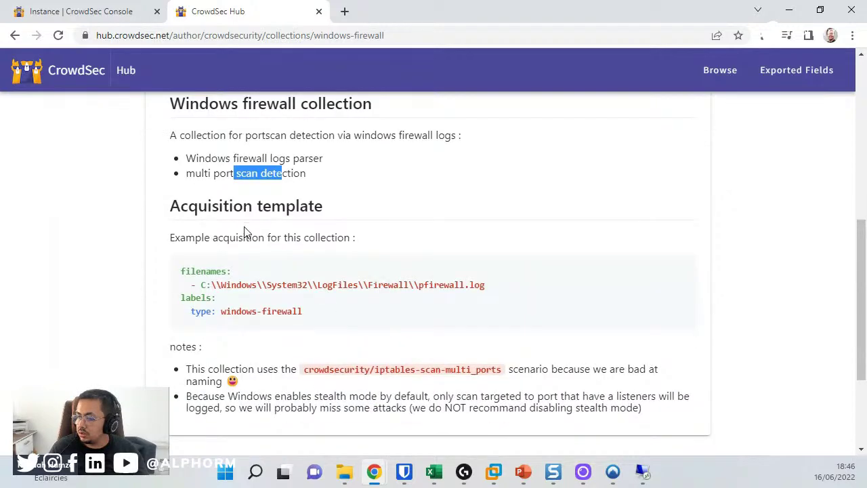
left_click_drag(233, 158, 393, 277)
left_click(330, 357)
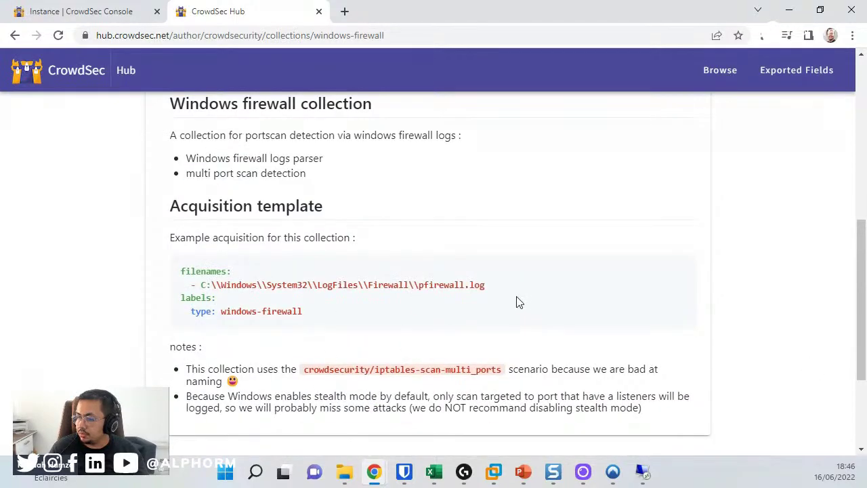
Copy the windows-firewall collection's installation command and switch to PowerShell on the remote server.
scroll(530, 309, "up", 10)
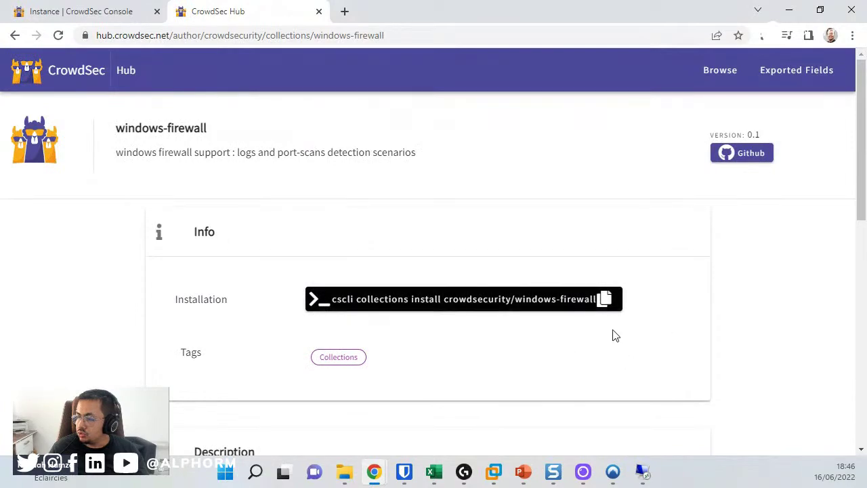
left_click(604, 300)
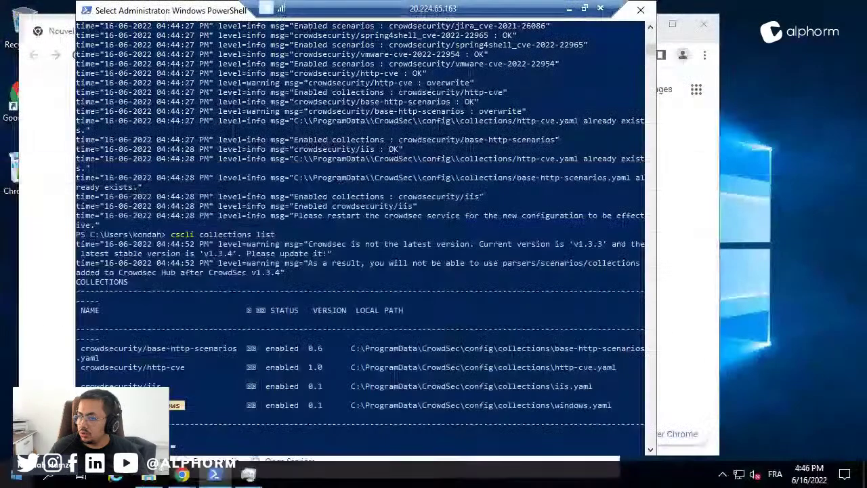
left_click(387, 339)
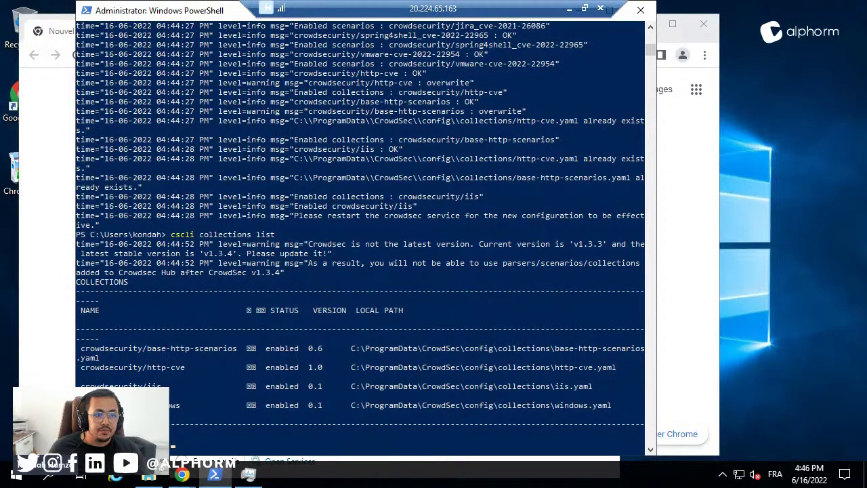
left_click(610, 339)
left_click(249, 332)
left_click(195, 398)
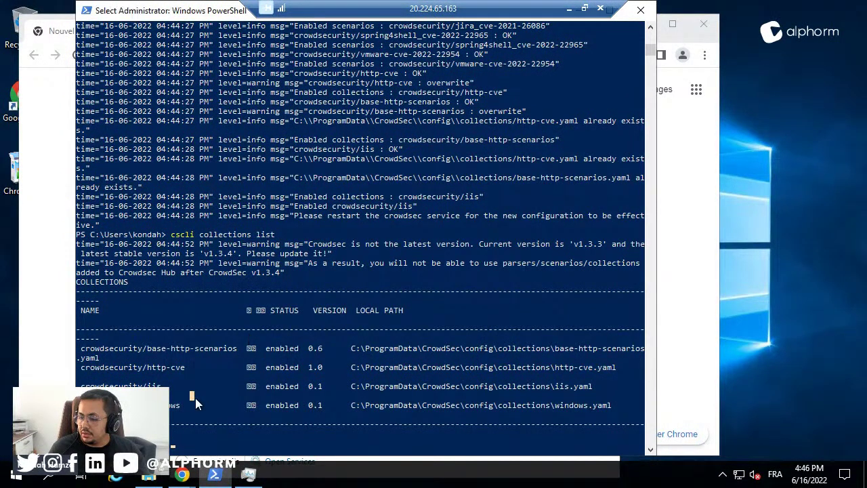
left_click(224, 396)
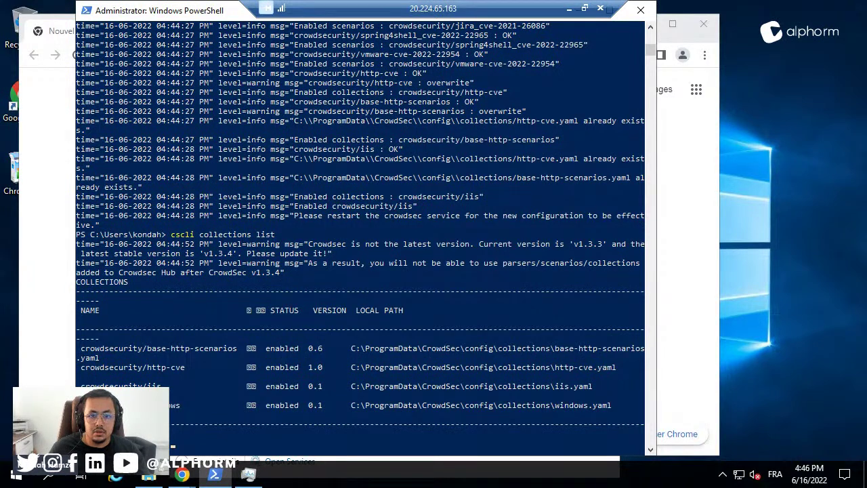
Paste the copied installation command into the remote browser's address bar, cut it back out and minimize the browser window.
left_click(71, 105)
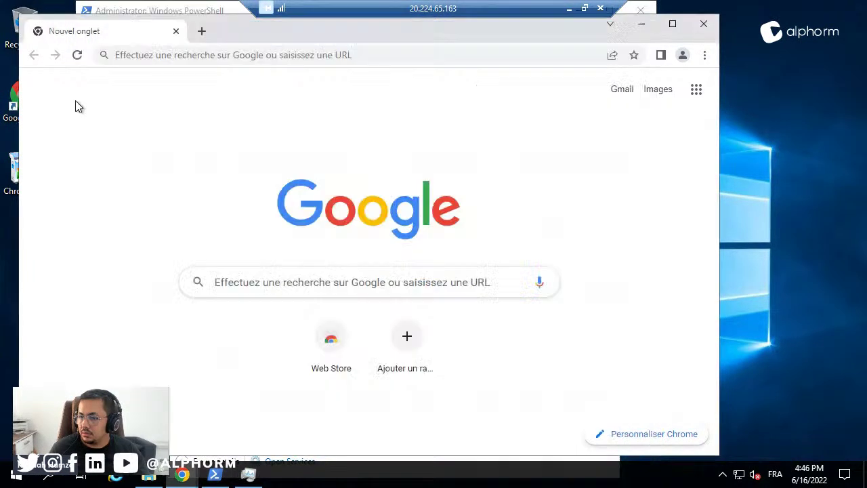
left_click(171, 56)
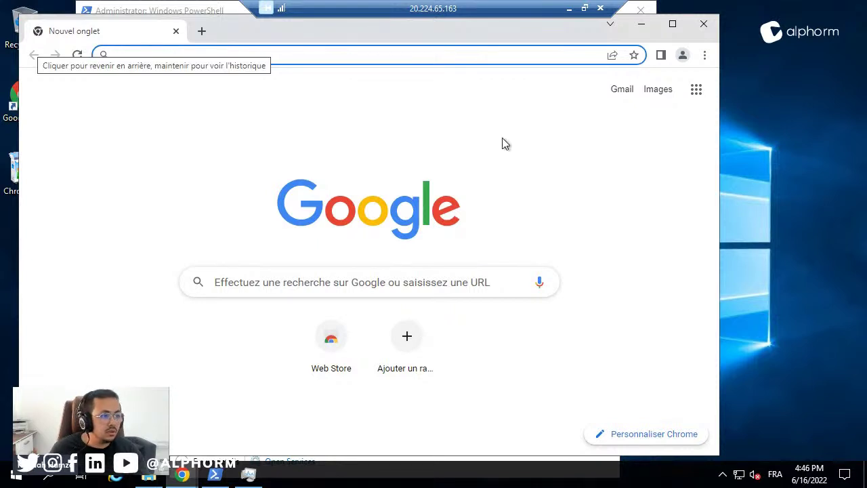
key("ctrl+v")
key("ctrl+a")
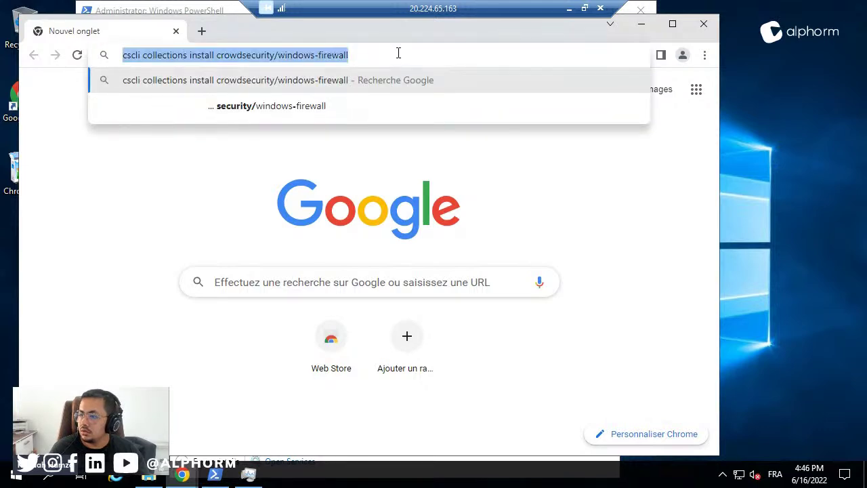
key("ctrl+x")
left_click(641, 23)
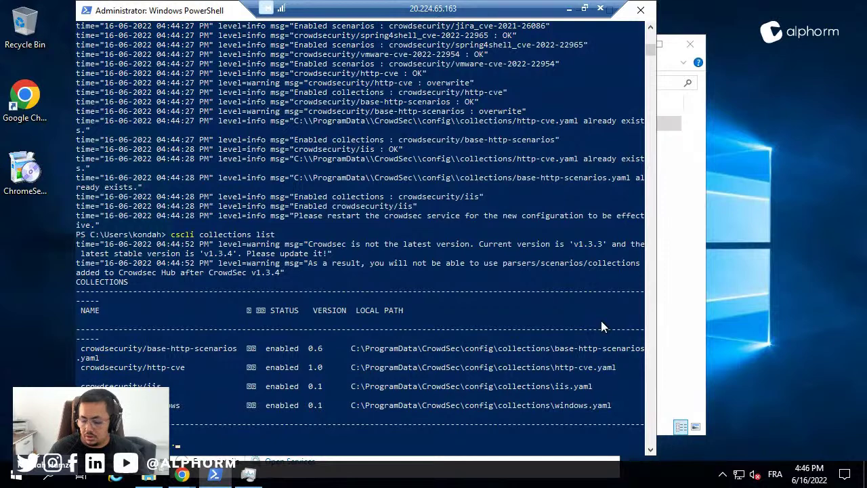
left_click(677, 290)
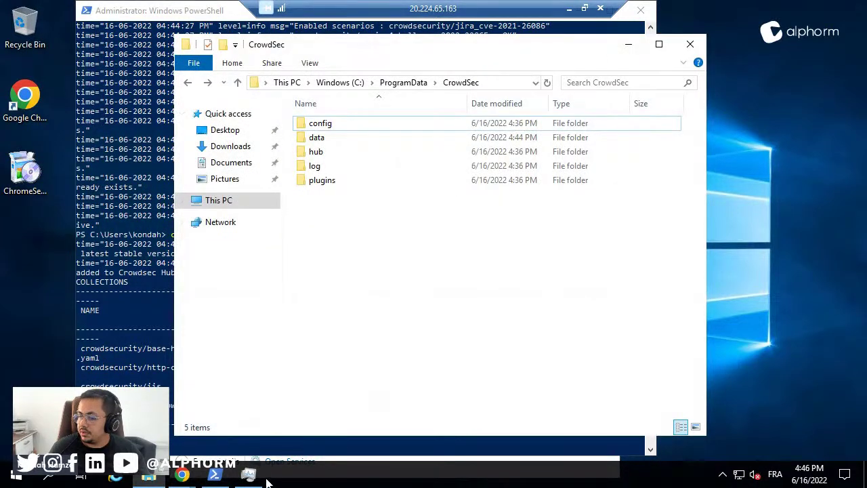
mouse_move(182, 475)
left_click(251, 414)
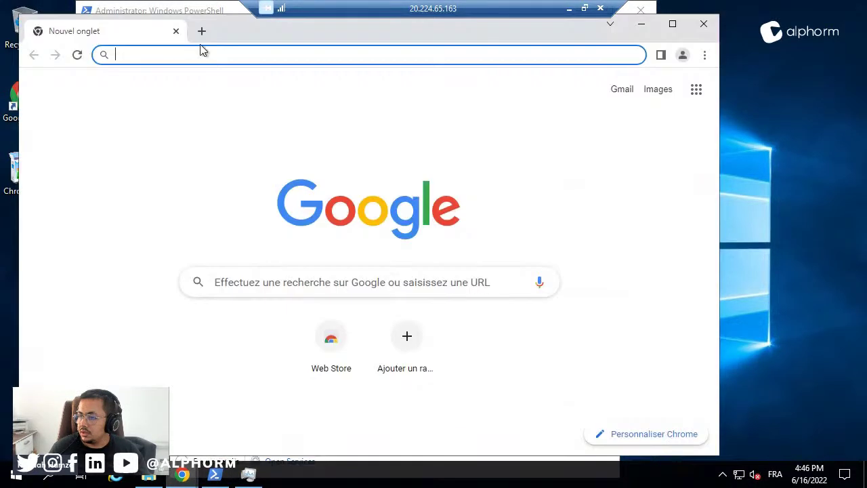
type(".")
left_click(182, 474)
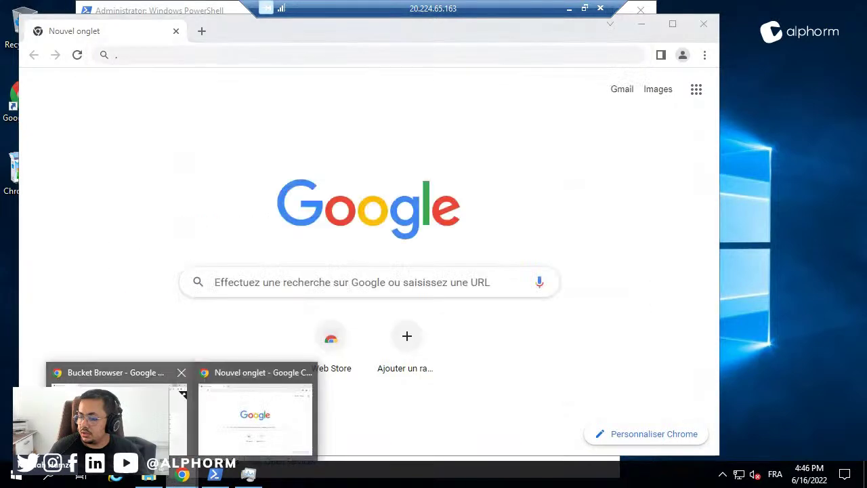
left_click(111, 406)
left_click(263, 41)
mouse_move(183, 474)
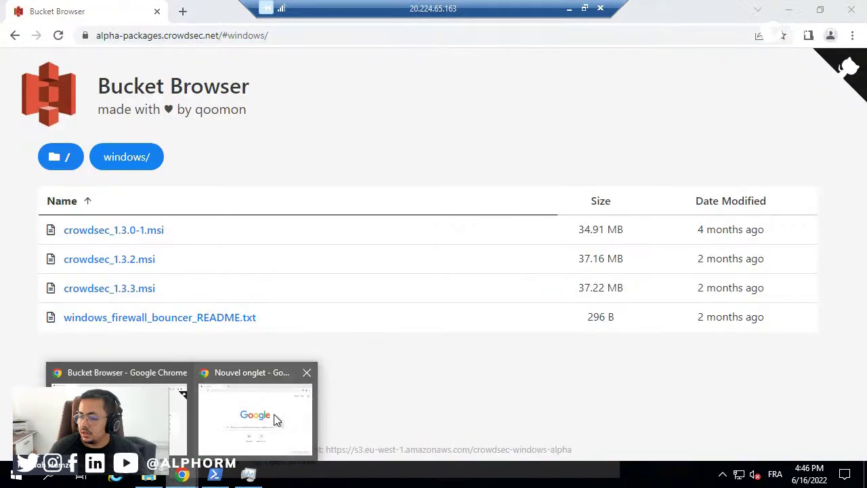
left_click(275, 416)
left_click(185, 54)
key("BackSpace")
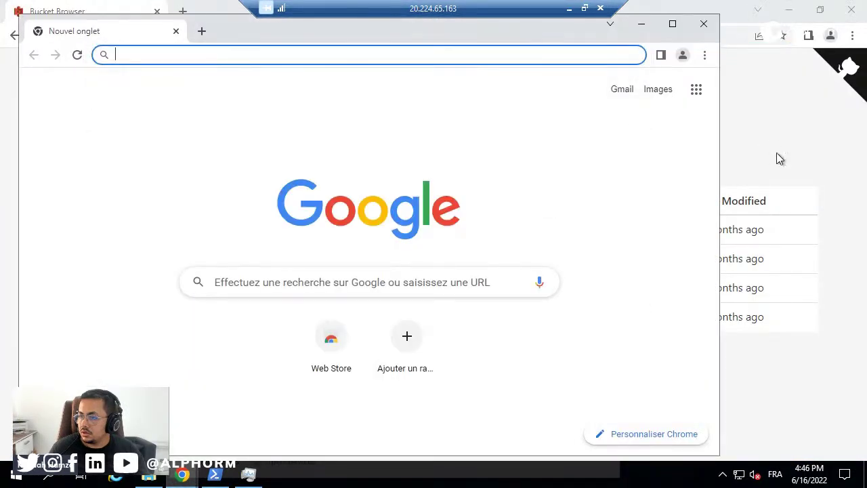
Run cscli collections install crowdsecurity/windows-firewall in the remote server's PowerShell.
left_click(214, 474)
key("ctrl+v")
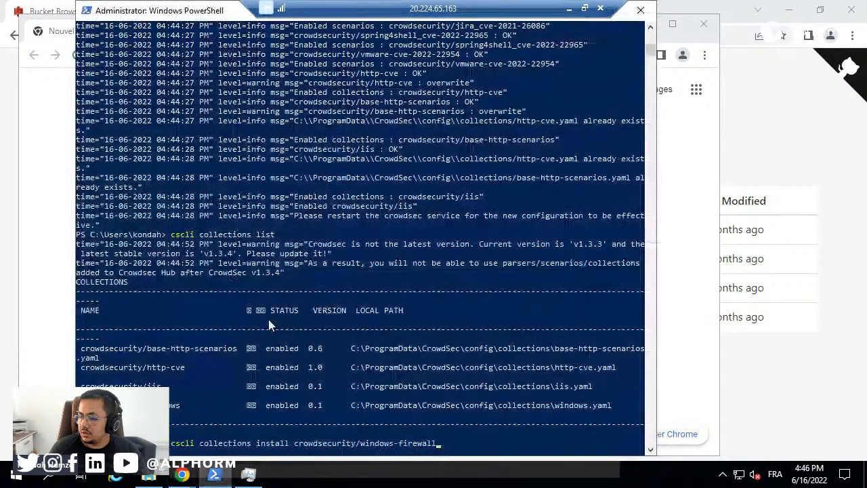
key("Return")
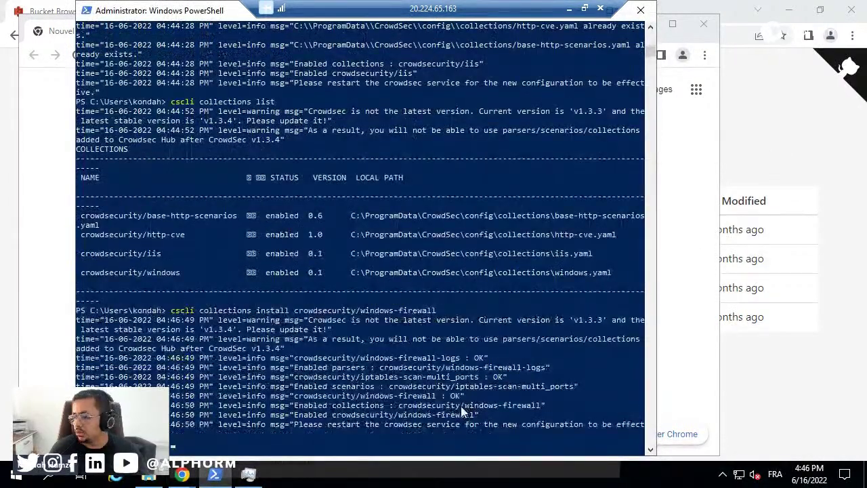
Clear the PowerShell screen, run cscli collections list again and check the windows-firewall entry among the installed collections.
key("ctrl+l")
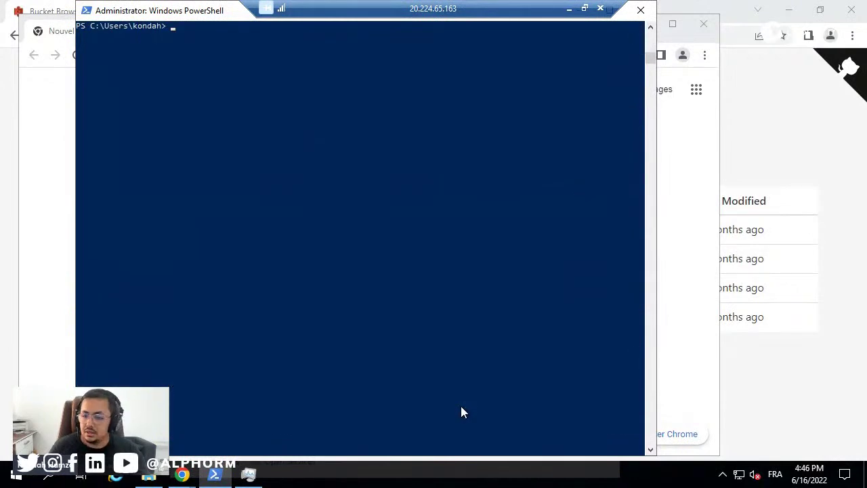
key("Up")
key("Up")
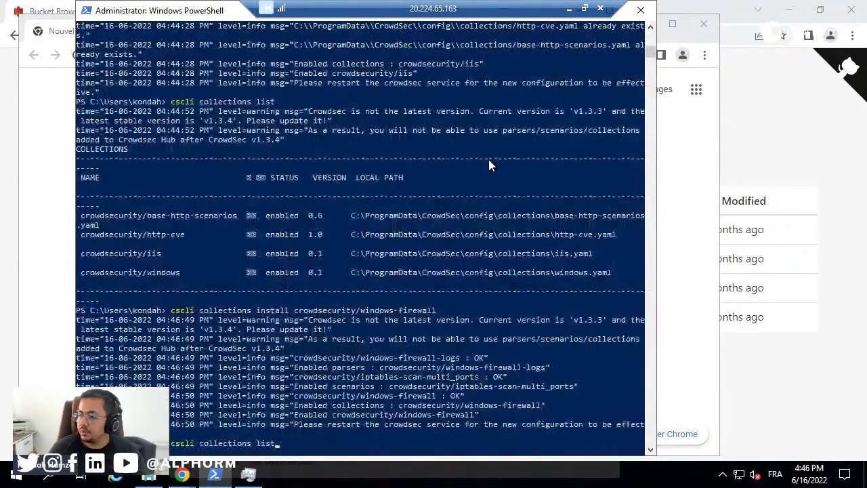
key("Up")
key("Down")
key("Return")
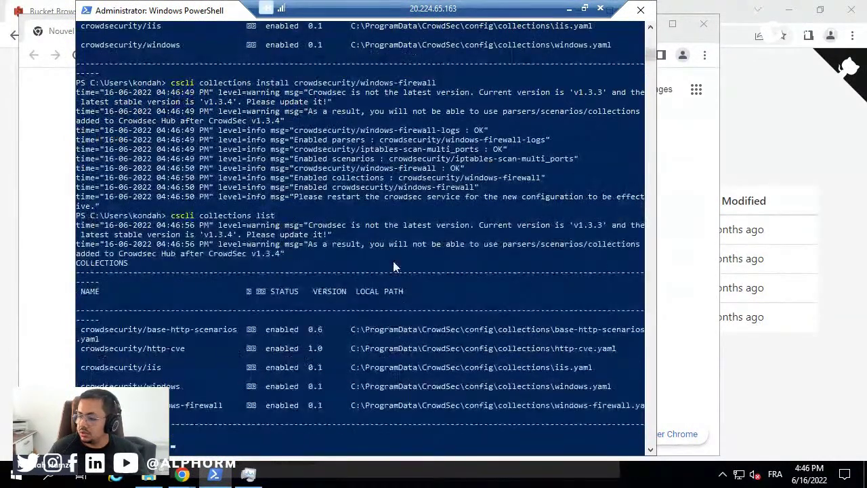
left_click_drag(129, 330, 528, 409)
left_click(528, 409)
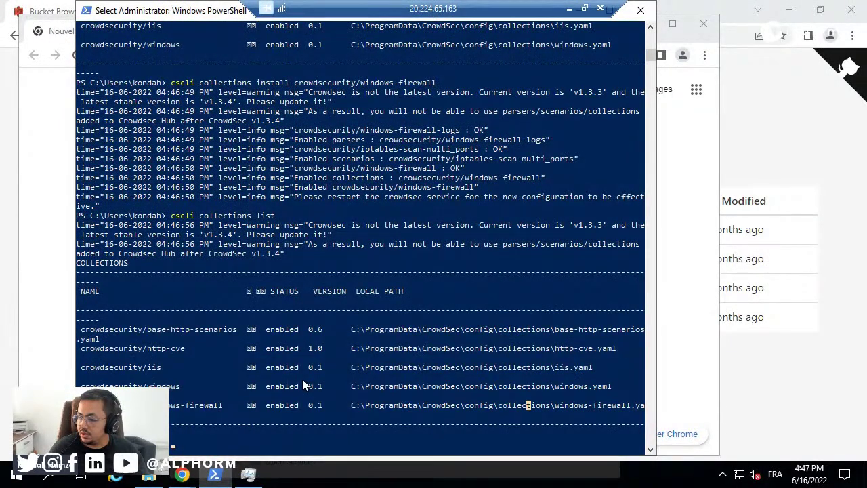
left_click_drag(171, 406, 243, 416)
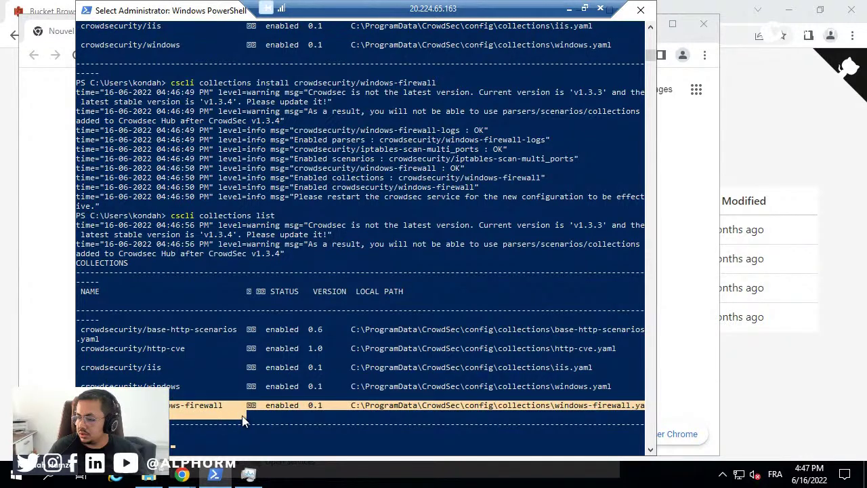
left_click(244, 415)
Clear the PowerShell screen and close the remote server's blank new-tab browser window.
key("ctrl+l")
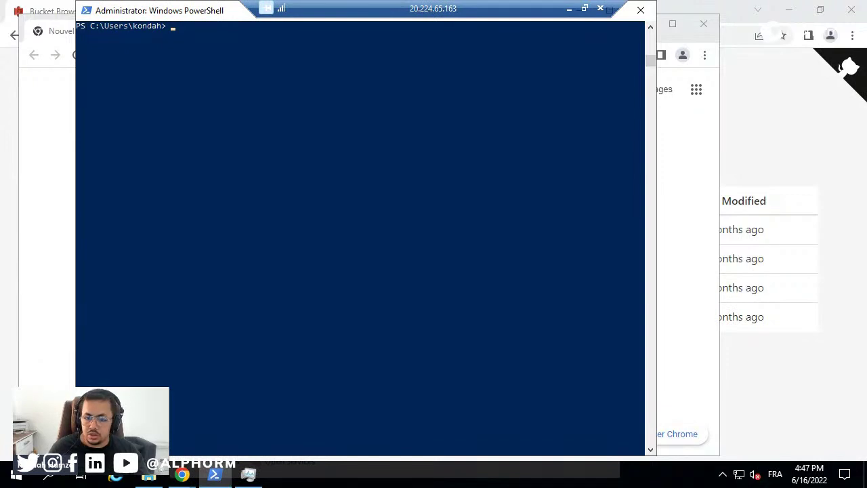
left_click(287, 120)
left_click(47, 114)
left_click(703, 24)
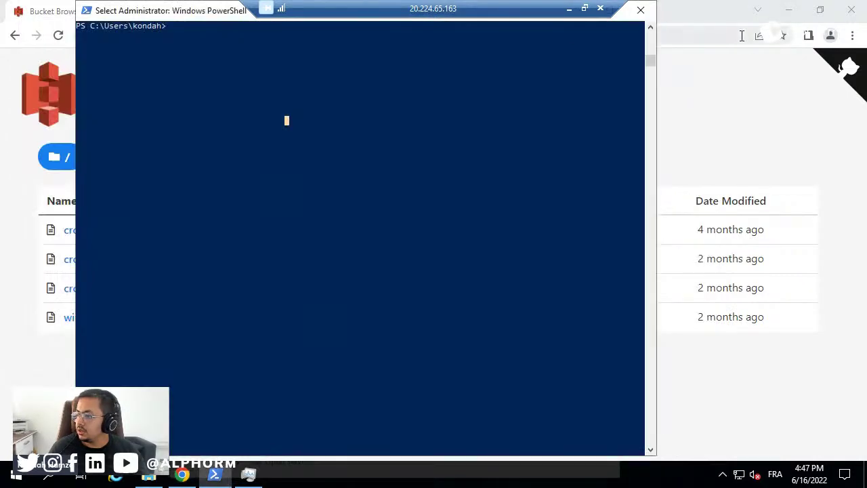
List the CrowdSec alerts in PowerShell with cscli alerts list and inspect the community-blocklist entry.
key("Escape")
key("Up")
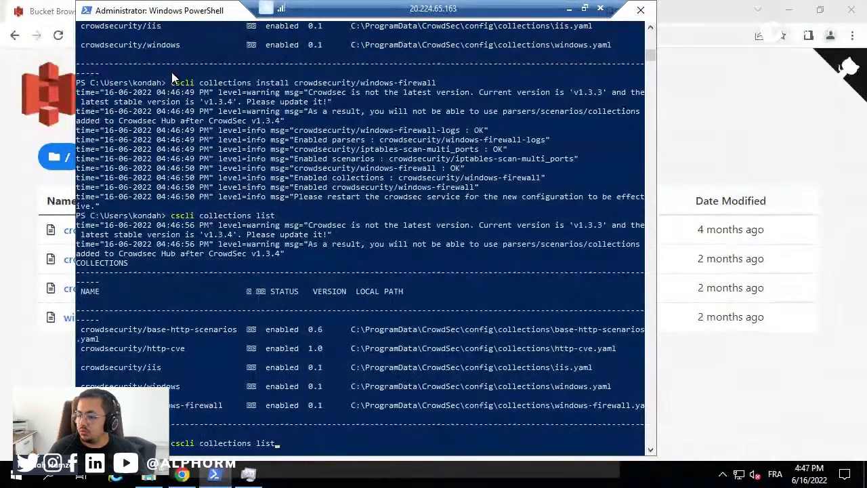
key("BackSpace")
key("BackSpace")
key("BackSpace")
key("BackSpace")
key("BackSpace")
key("BackSpace")
key("BackSpace")
key("BackSpace")
key("BackSpace")
key("BackSpace")
key("BackSpace")
key("BackSpace")
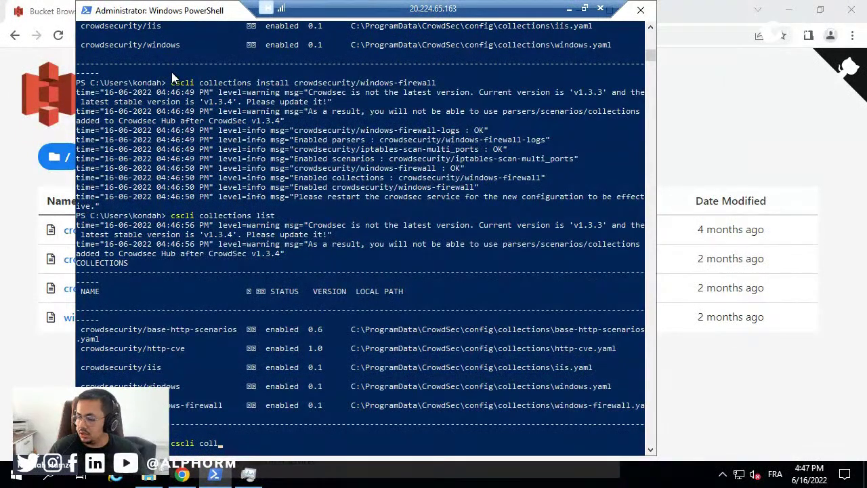
key("BackSpace")
key("BackSpace")
key("BackSpace")
key("BackSpace")
type("alerts")
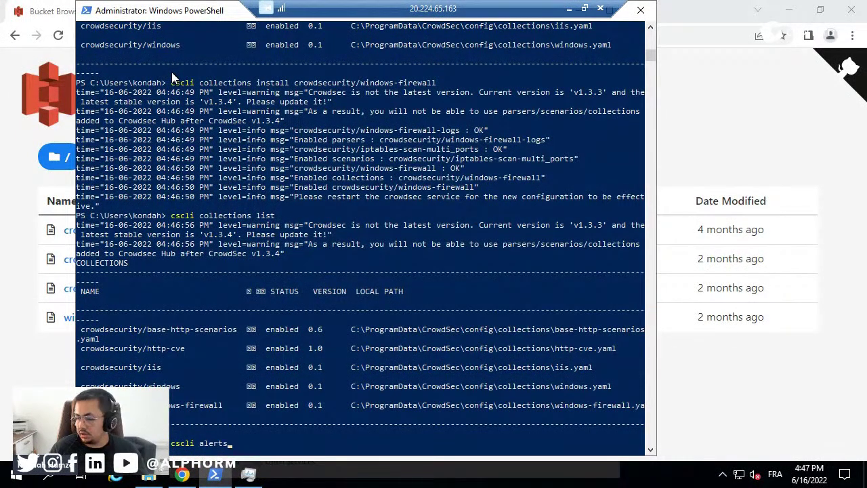
type(" list")
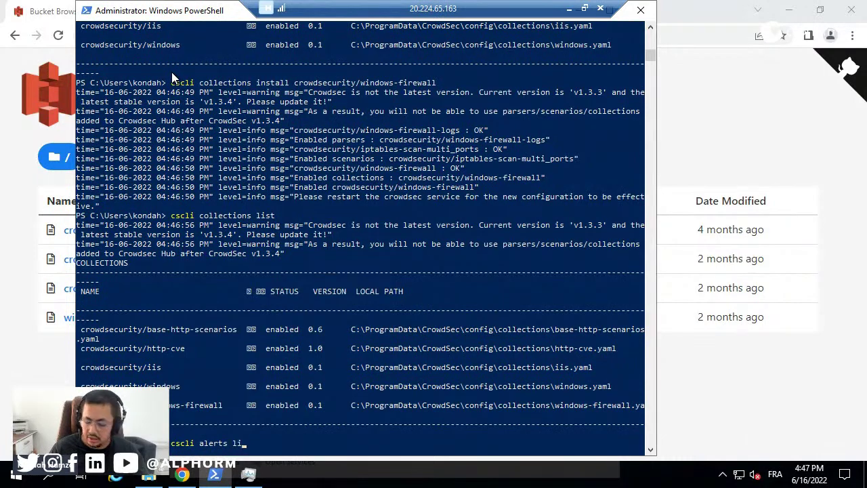
key("Return")
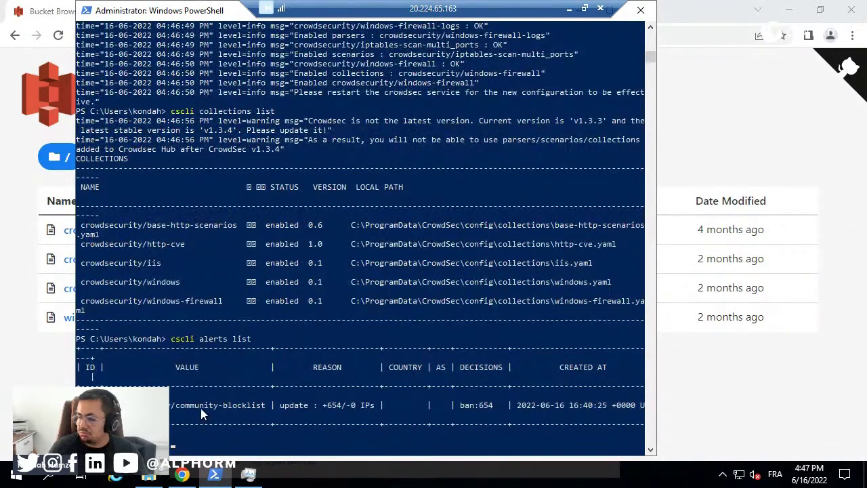
left_click(229, 408)
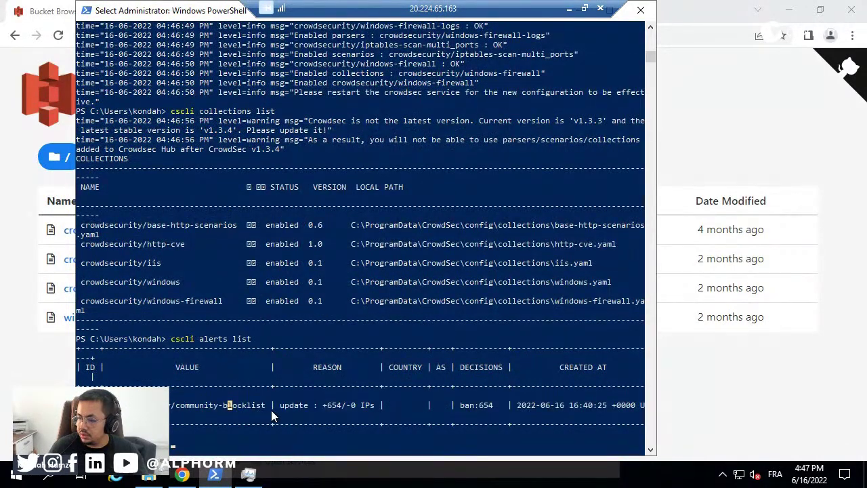
Examine the ban decisions of the community-blocklist alert and the enabled collections in the PowerShell output.
left_click_drag(478, 404, 498, 405)
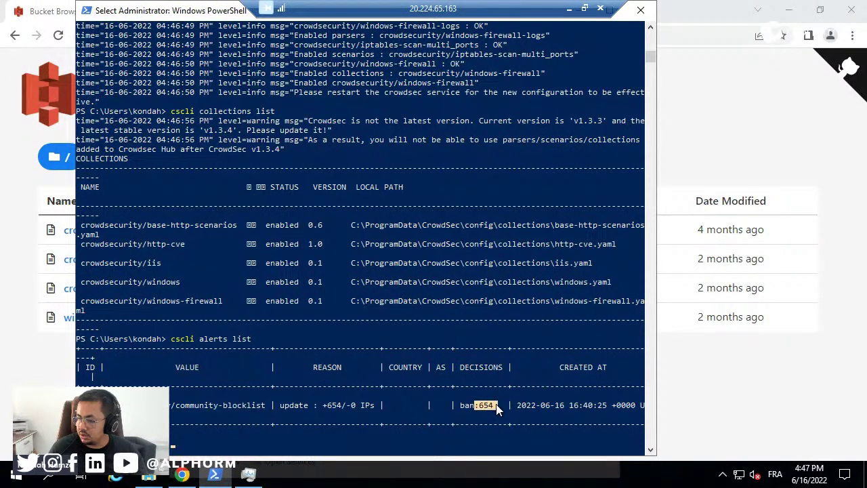
left_click(495, 405)
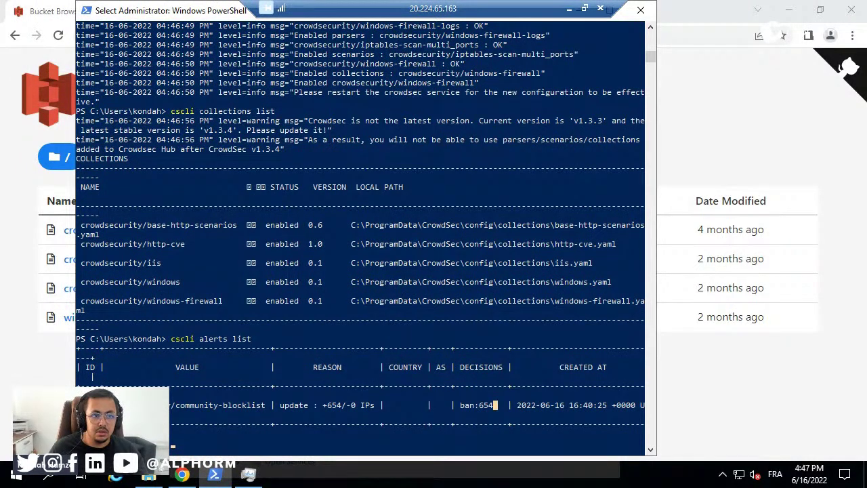
left_click_drag(210, 414, 264, 413)
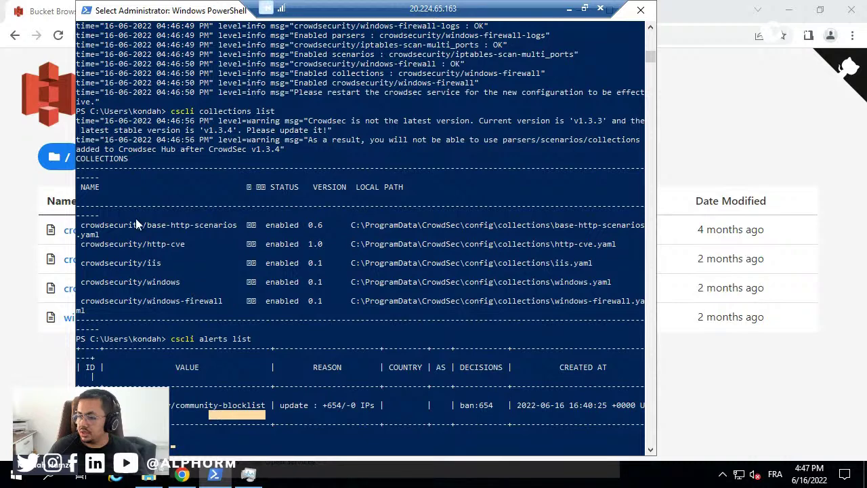
left_click_drag(110, 225, 302, 306)
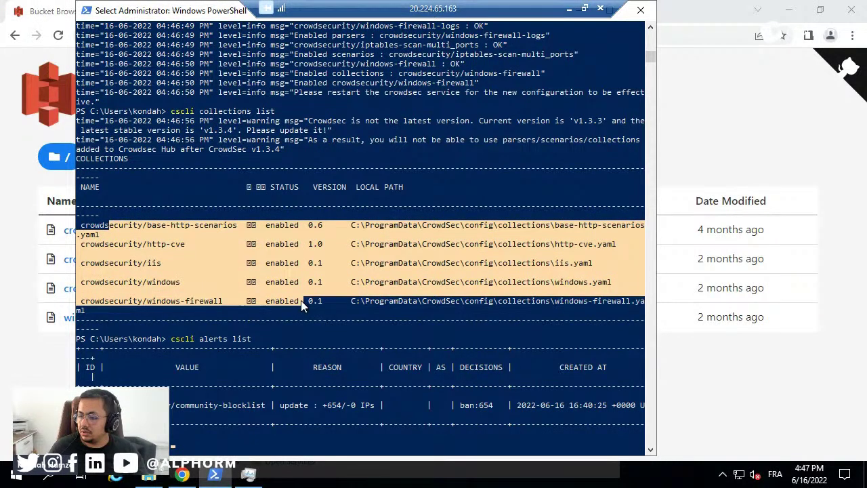
left_click(302, 303)
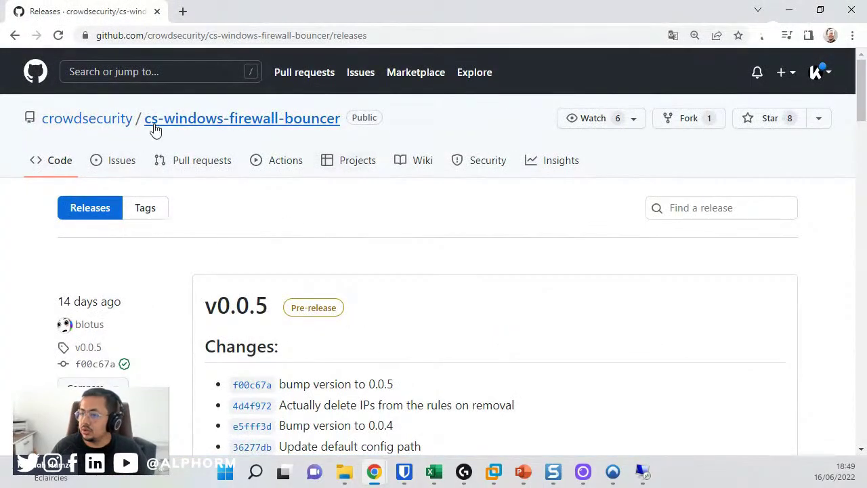
Expand the assets of release v0.0.5 on the cs-windows-firewall-bouncer releases page on GitHub.
left_click_drag(141, 121, 409, 149)
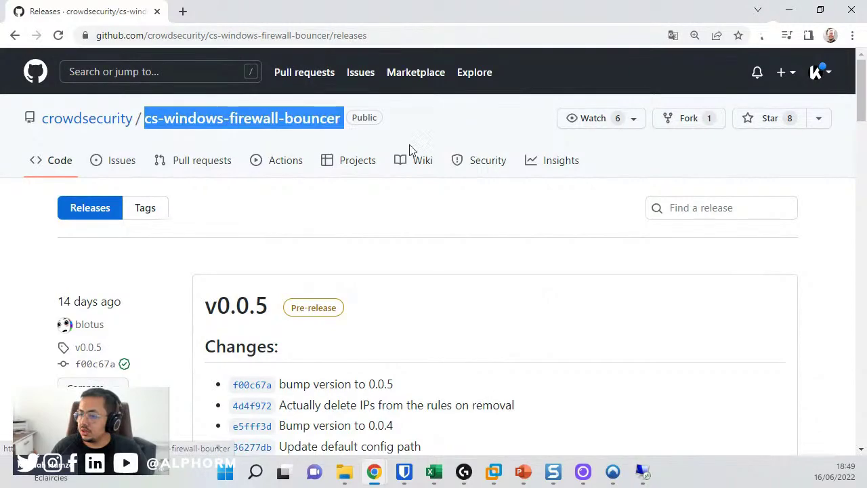
scroll(412, 250, "down", 2)
scroll(370, 326, "down", 1)
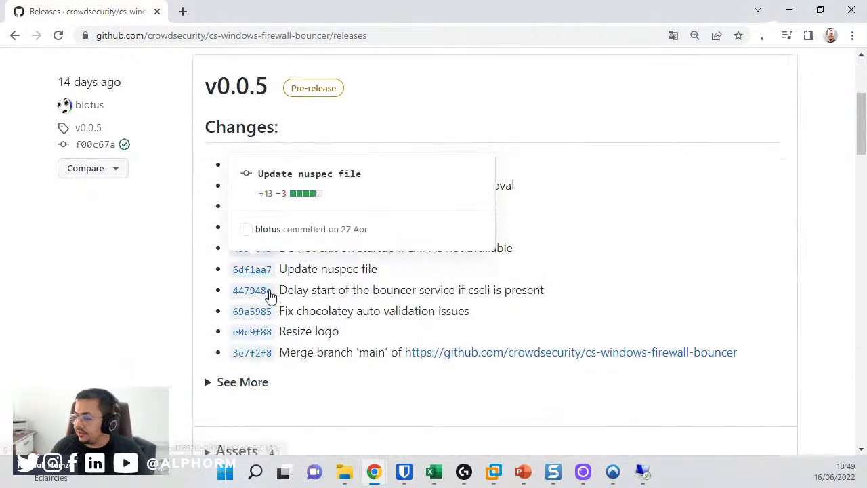
scroll(266, 294, "down", 2)
left_click(210, 262)
scroll(310, 280, "down", 2)
scroll(305, 303, "down", 4)
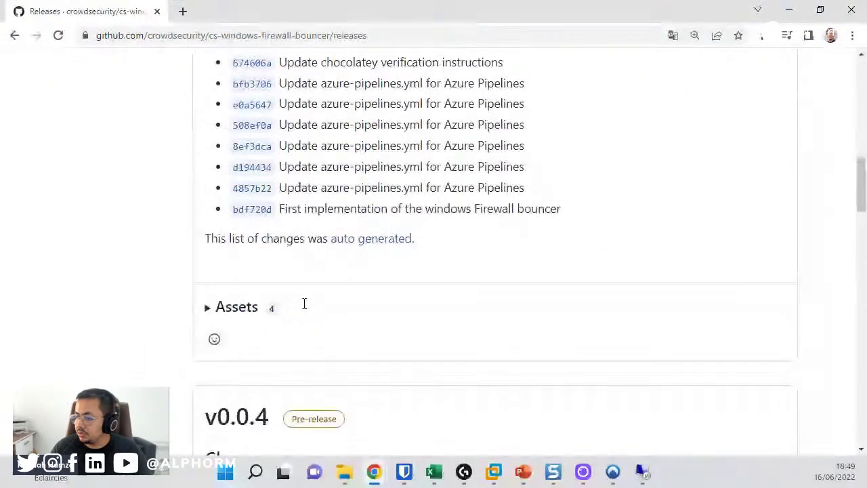
left_click(305, 303)
scroll(281, 330, "down", 2)
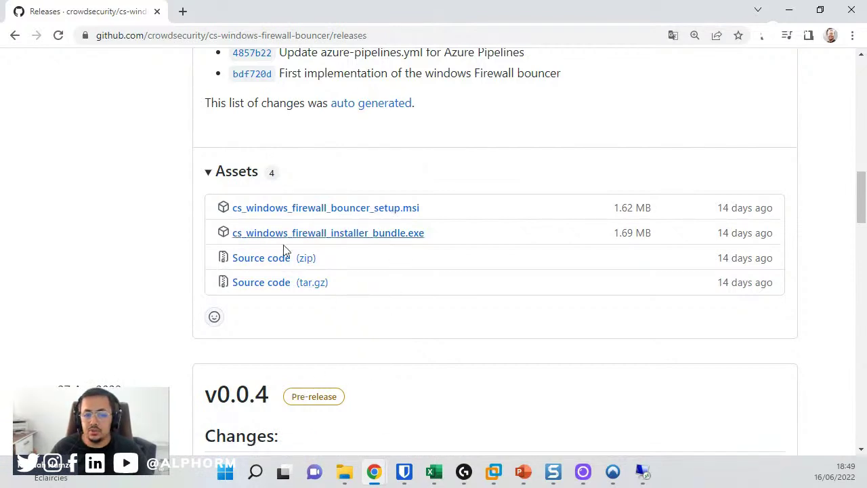
Copy the link address of cs_windows_firewall_installer_bundle.exe and load it in the remote server's browser to download the installer.
right_click(367, 239)
left_click(449, 315)
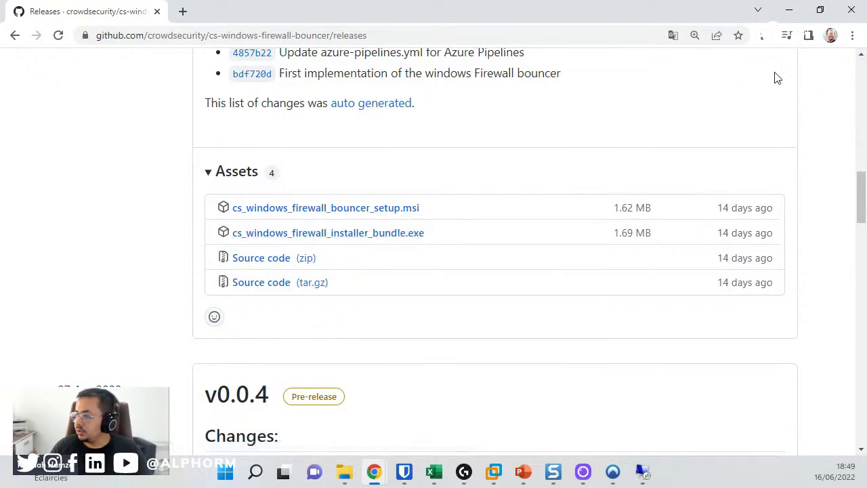
left_click(789, 9)
left_click(48, 9)
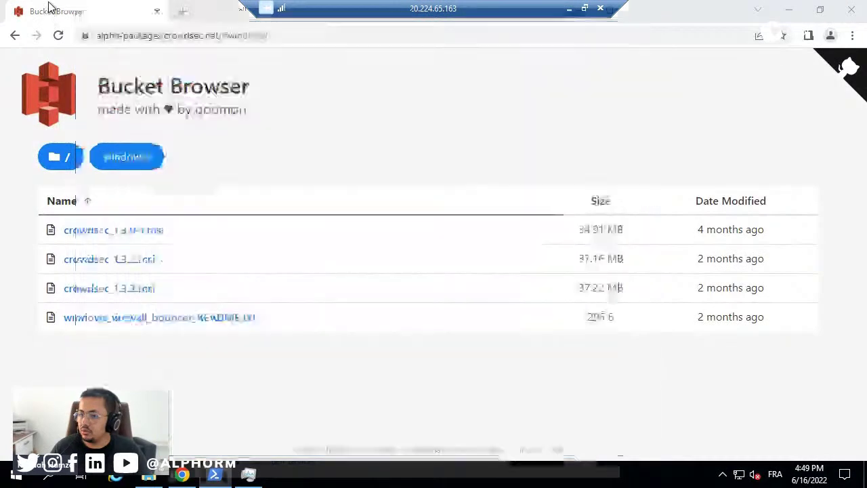
left_click(170, 37)
type("https://github.com/crowdsecurity/cs-windows-firewall-bouncer/releases/download/v0.0.5/cs_windows_firewall_installer_bundle.exe")
key("Return")
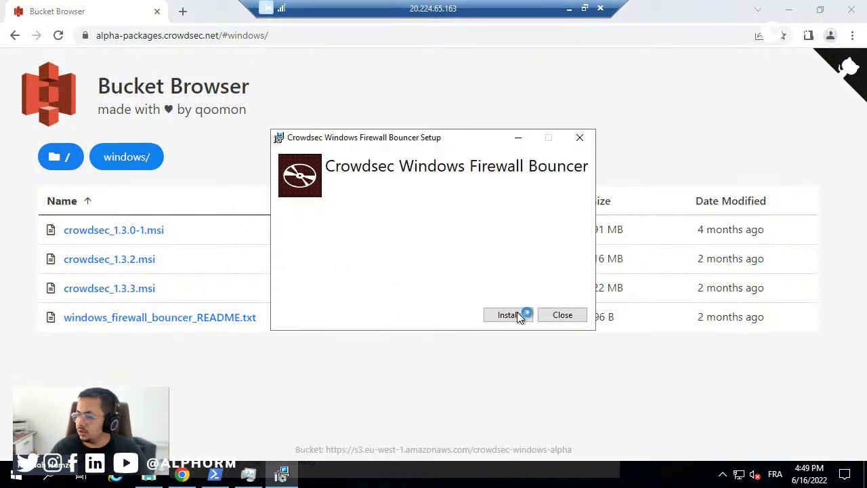
Start the Crowdsec Windows Firewall Bouncer installation and install the Microsoft .NET Runtime 6.0.3 (x64) prerequisite.
left_click(517, 317)
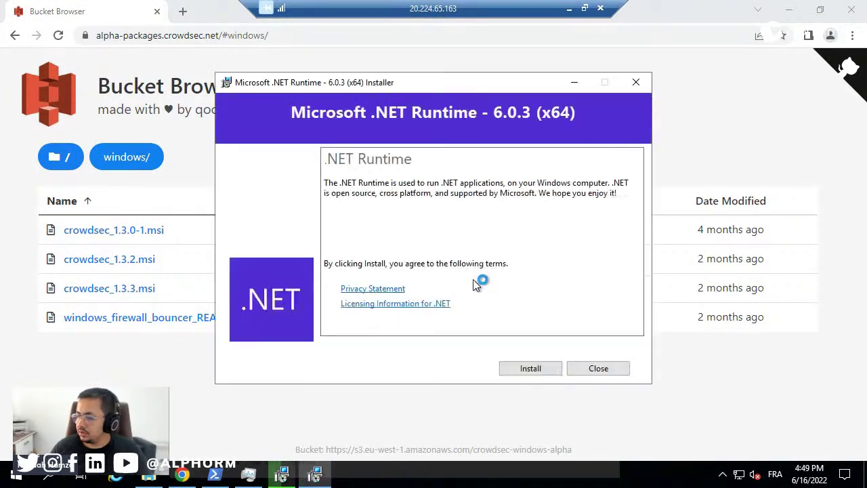
left_click(540, 367)
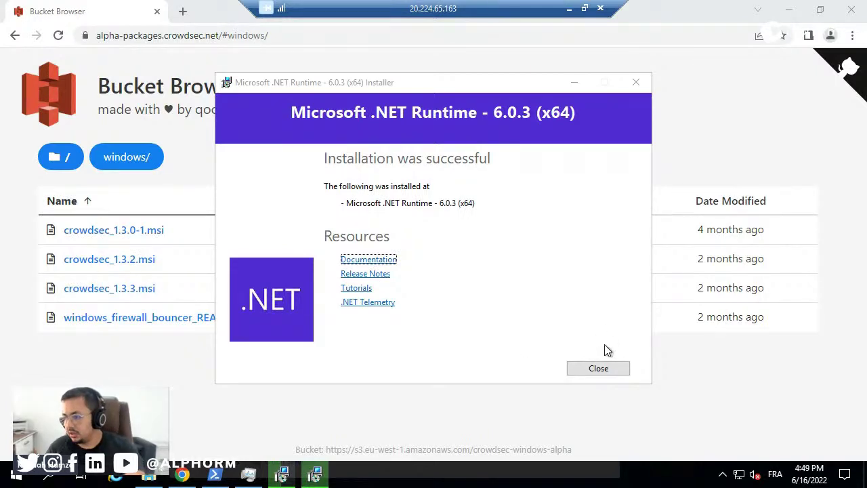
left_click(599, 368)
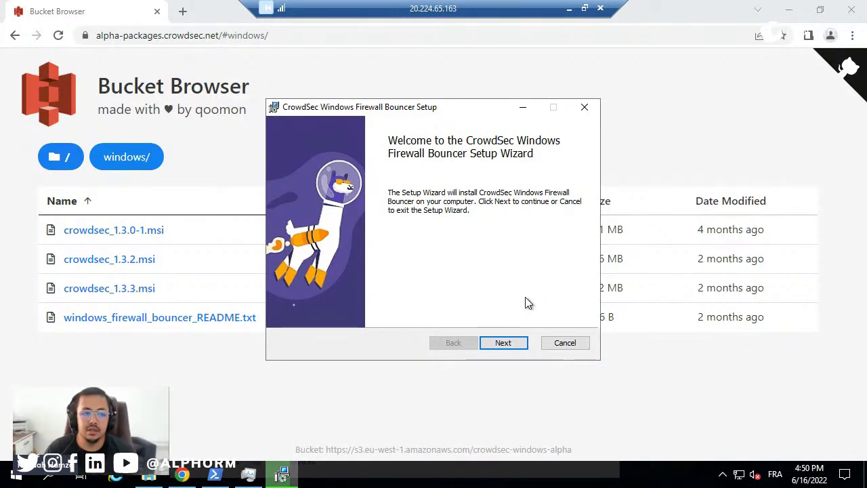
Install the CrowdSec Windows Firewall Bouncer through its setup wizard and close the installer.
left_click(504, 343)
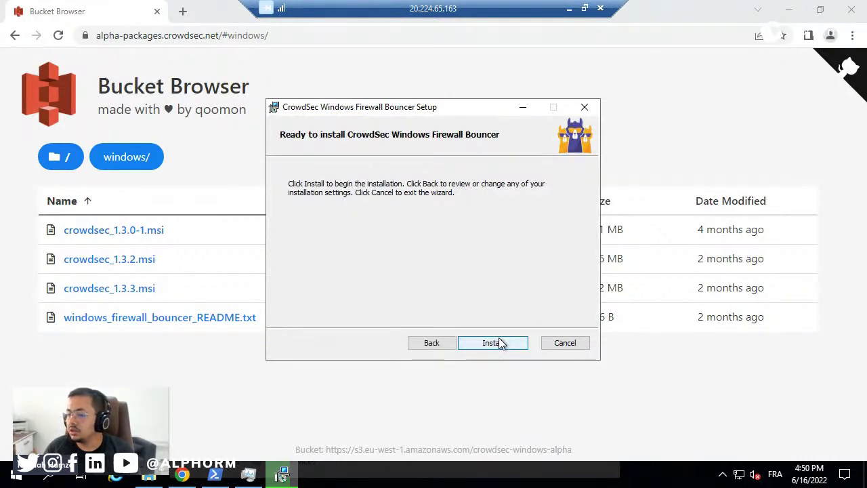
left_click(493, 342)
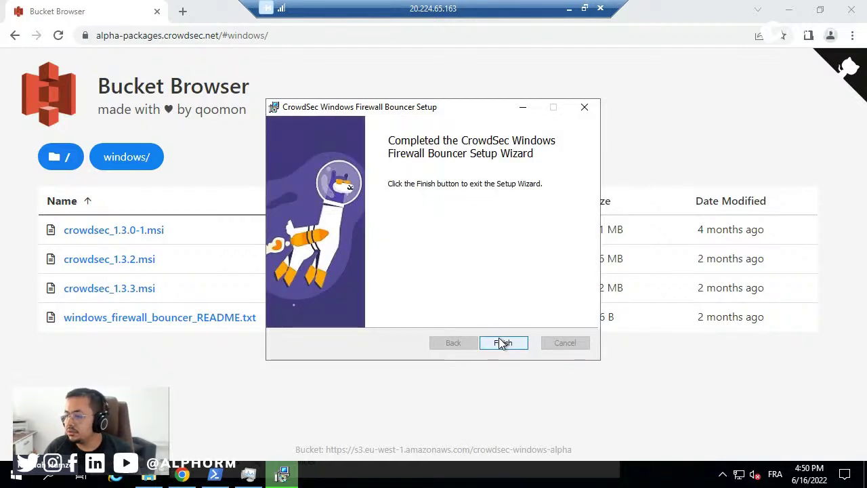
left_click(502, 344)
left_click(563, 316)
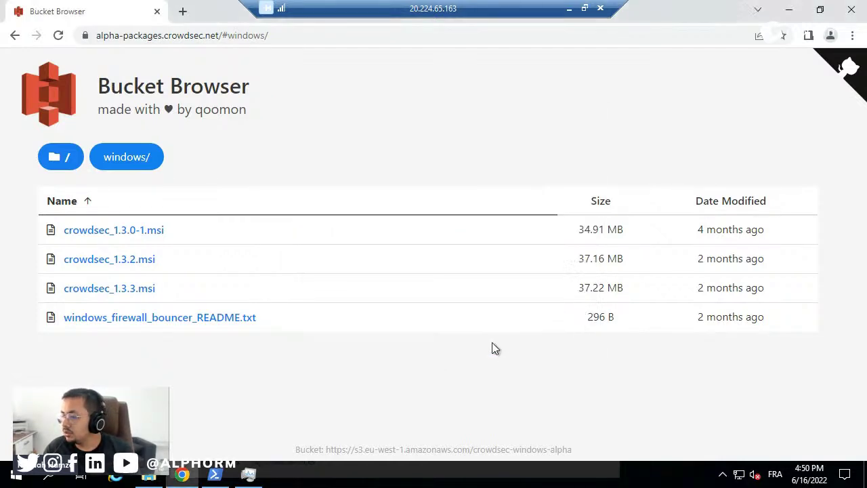
Browse to the C:\ProgramData\CrowdSec\config folder in File Explorer and locate acquis.yaml.
left_click(149, 474)
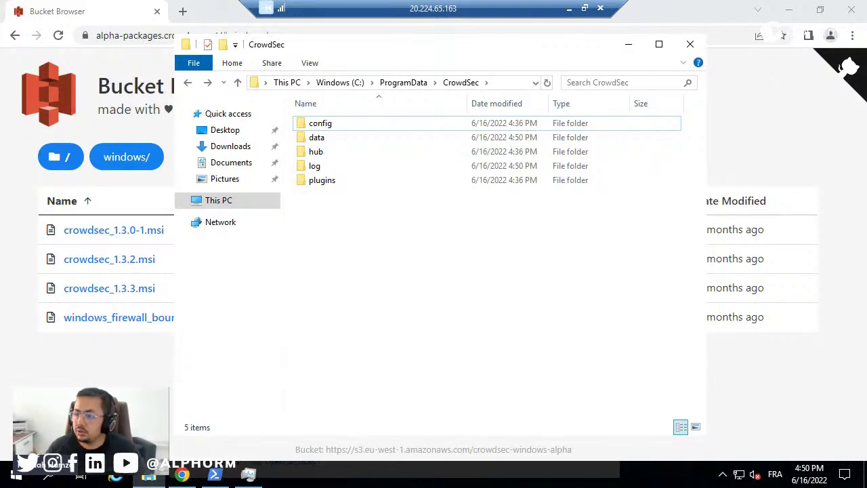
left_click(403, 85)
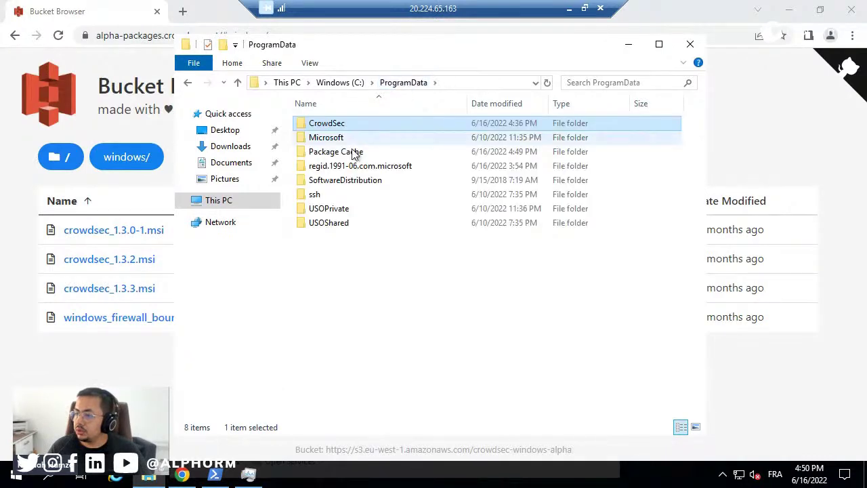
double_click(351, 127)
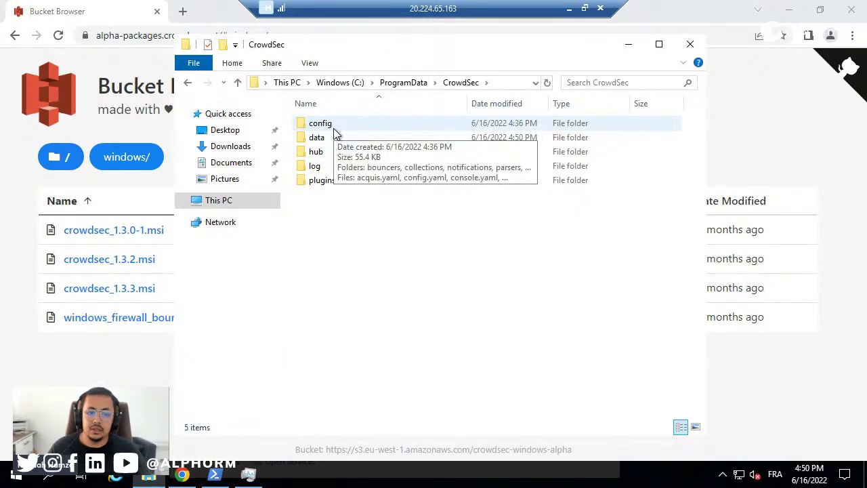
double_click(332, 126)
left_click(331, 214)
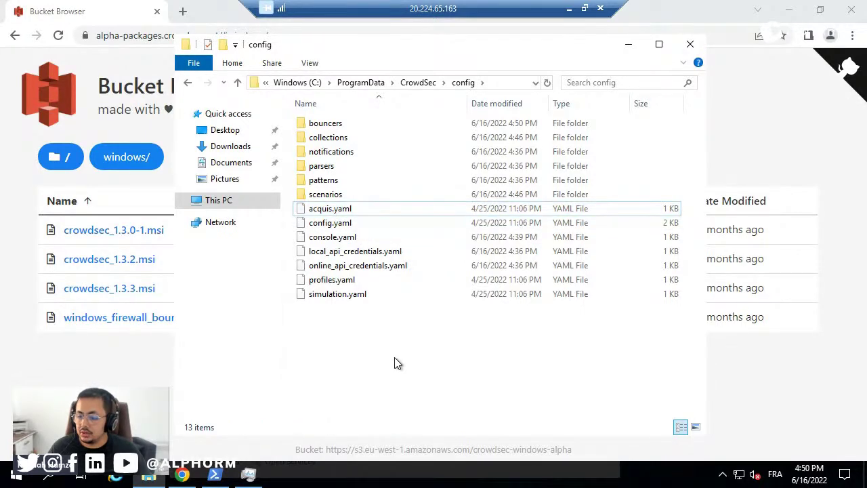
Launch Server Manager on the remote server and open Internet Information Services (IIS) Manager from it.
key("super")
left_click(110, 232)
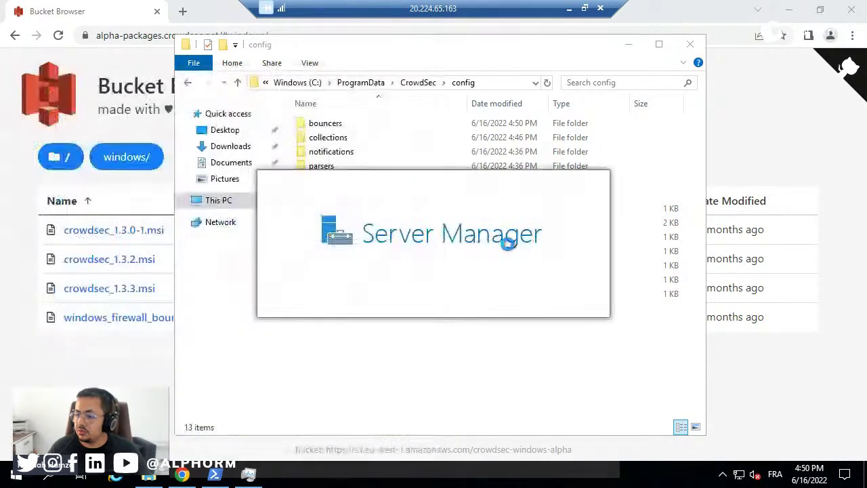
left_click(435, 116)
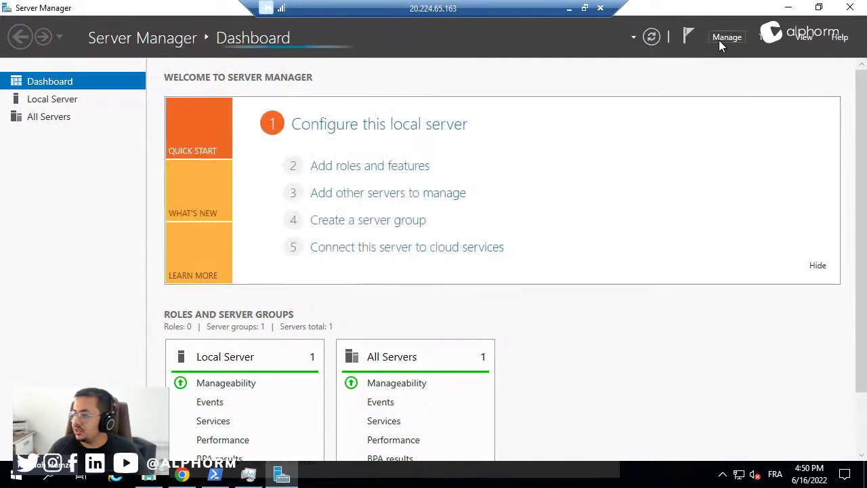
left_click(722, 38)
left_click(764, 38)
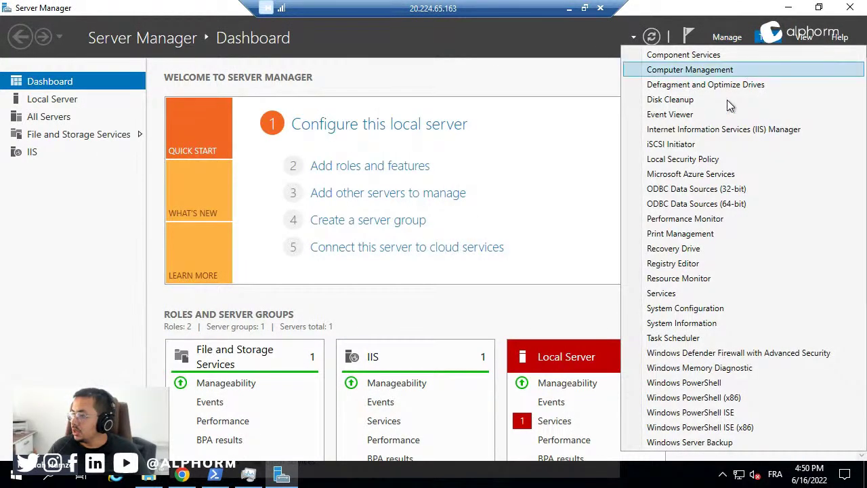
left_click(721, 128)
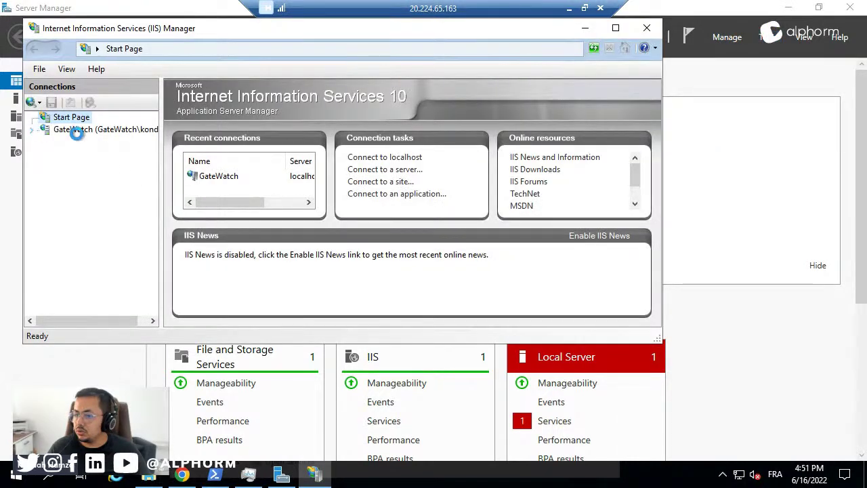
Open the Logging settings of the GateWatch server in IIS Manager and check the log file directory.
left_click(76, 130)
left_click(615, 28)
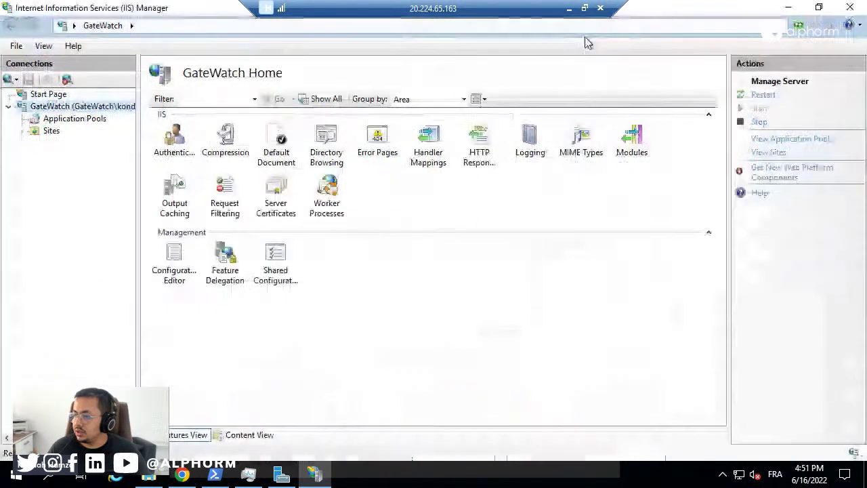
double_click(529, 147)
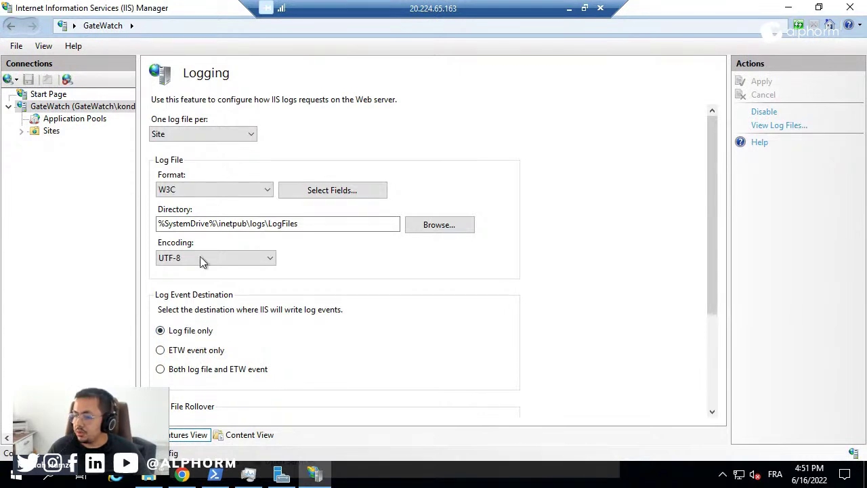
left_click_drag(329, 222, 156, 224)
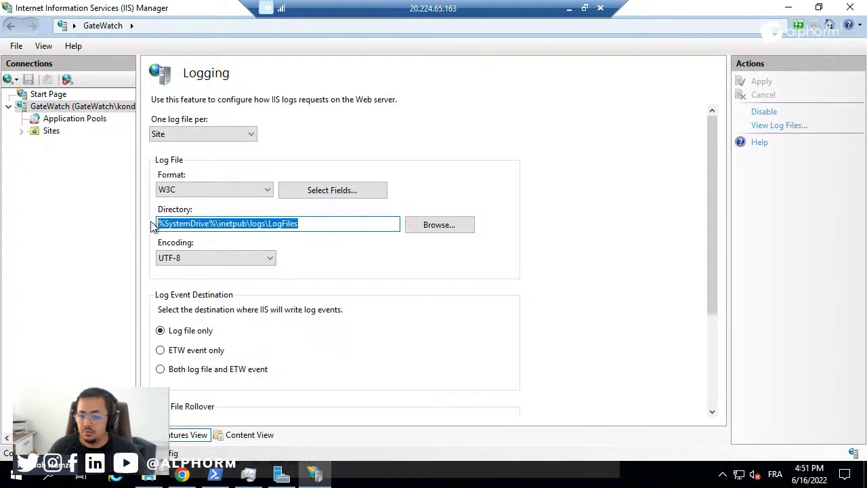
left_click(316, 224)
Minimize IIS Manager and Server Manager, and open acquis.yaml from the CrowdSec config folder in Notepad.
left_click(788, 6)
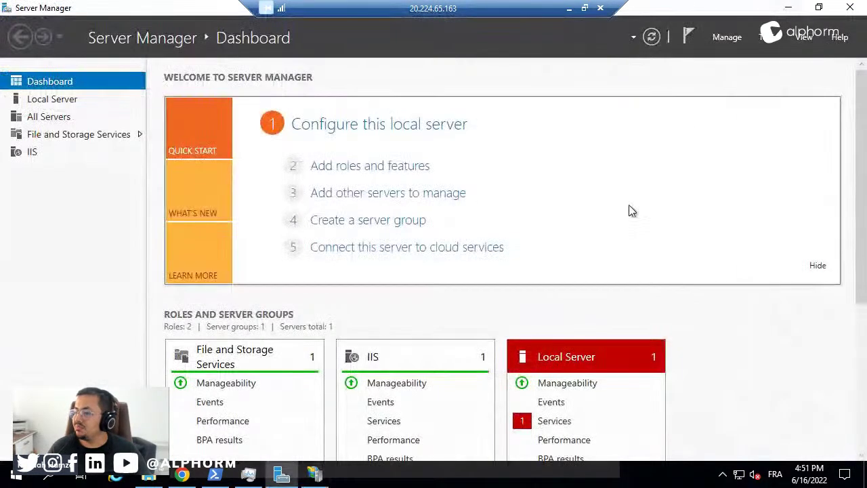
left_click(788, 7)
left_click(338, 208)
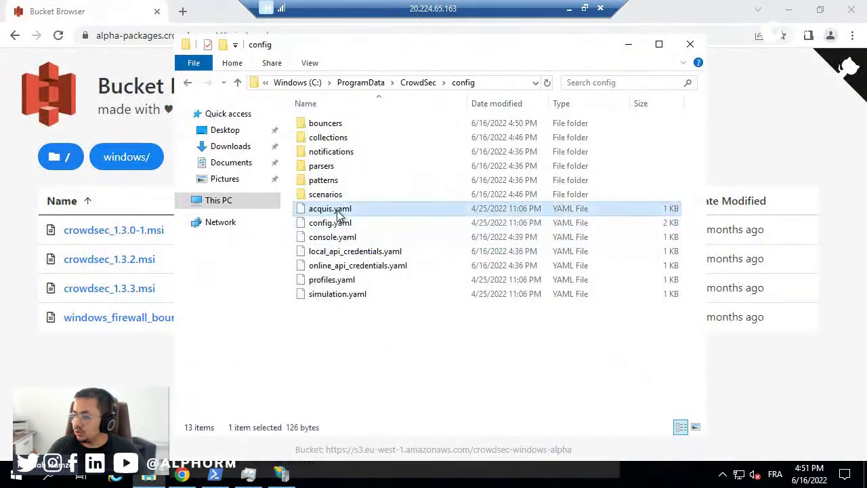
right_click(337, 208)
left_click(403, 224)
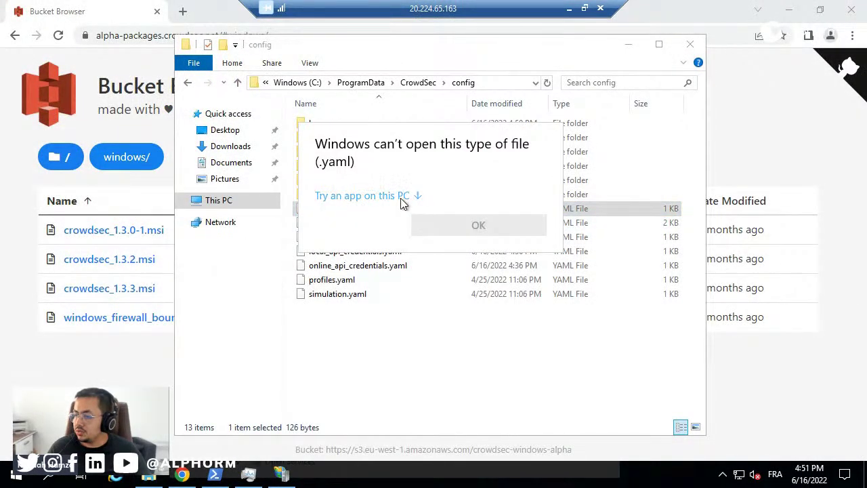
left_click(401, 198)
double_click(383, 216)
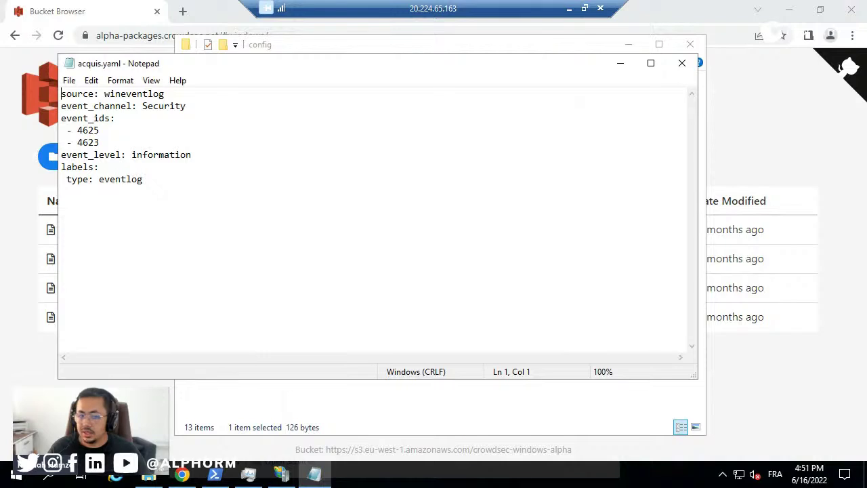
Append an IIS source to acquis.yaml after a --- separator: use_time_machine: true, filename C:\\inetpub\\logs\\LogFiles\\*\\*.log, label type iis.
left_click(145, 222)
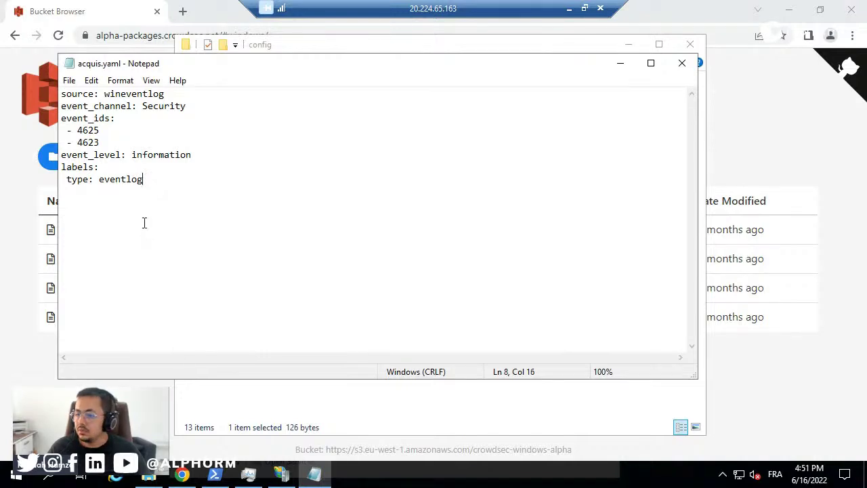
key("Return")
type("--- use_time_machine: true filenames:   - C:\\\\inetpub\\\\logs\\\\LogFiles\\\\*\\\\*.log labels:   type: iis")
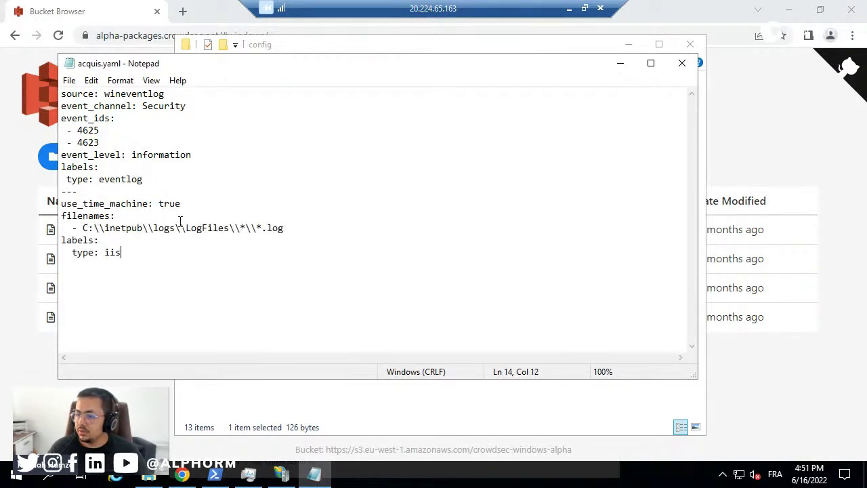
Review the IIS source in acquis.yaml: the use_time_machine option, the log file path and the iis label type.
left_click_drag(77, 215, 289, 229)
left_click(296, 229)
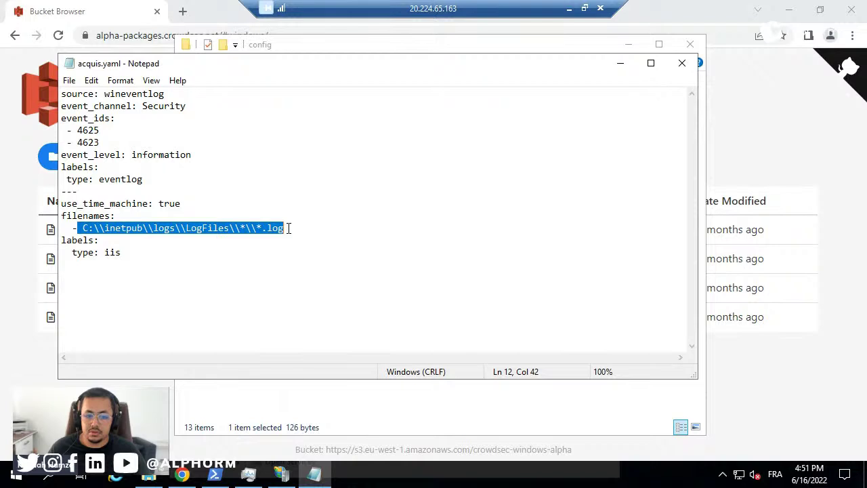
left_click(288, 228)
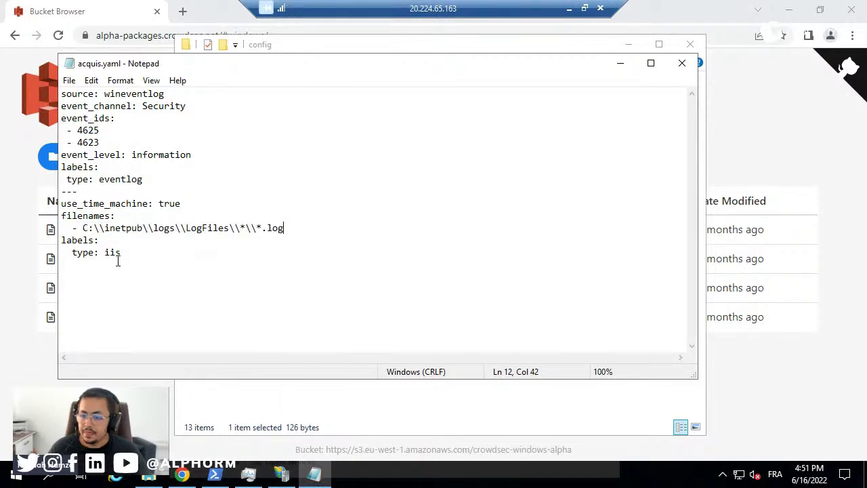
left_click_drag(78, 243, 128, 256)
left_click(128, 256)
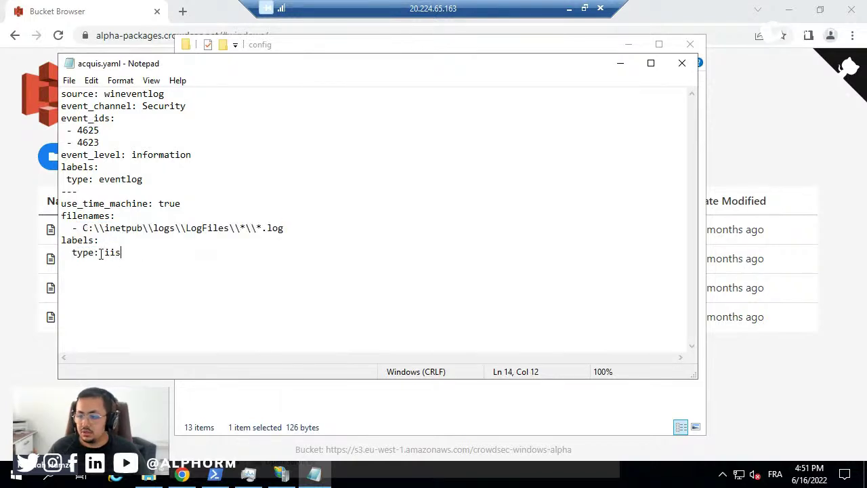
left_click(69, 252, "shift")
left_click(136, 268)
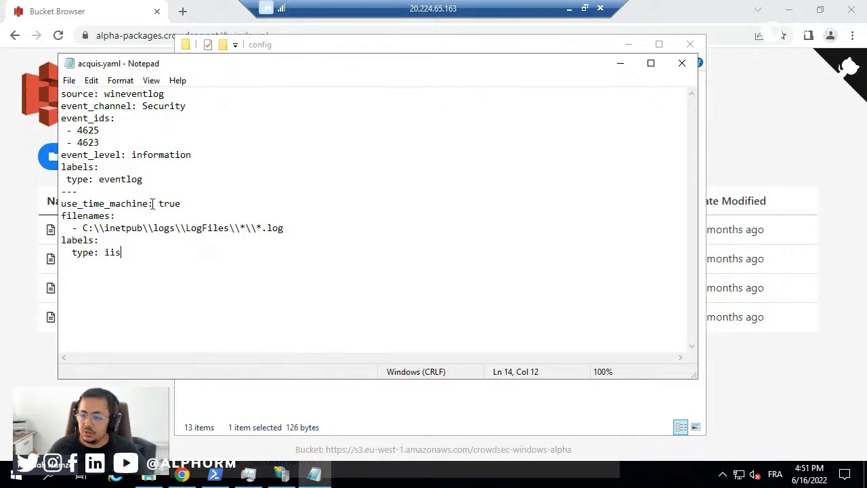
left_click_drag(148, 204, 69, 216)
left_click(411, 281)
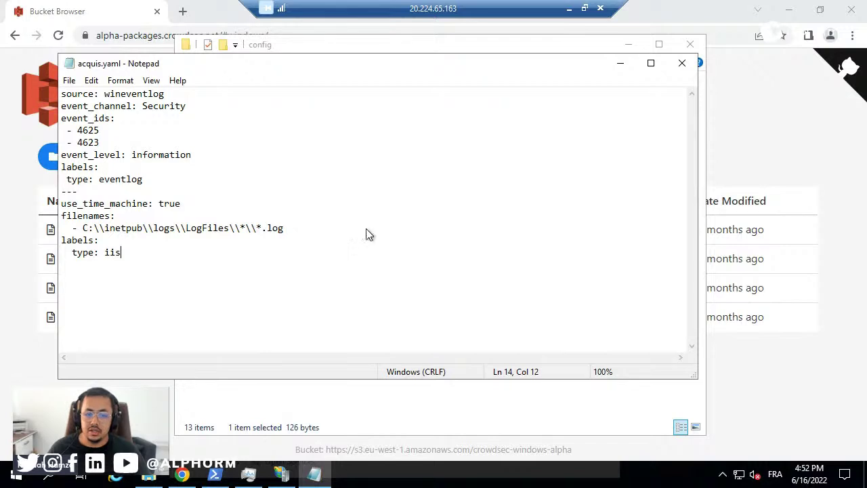
left_click(161, 213)
left_click_drag(73, 204, 179, 209)
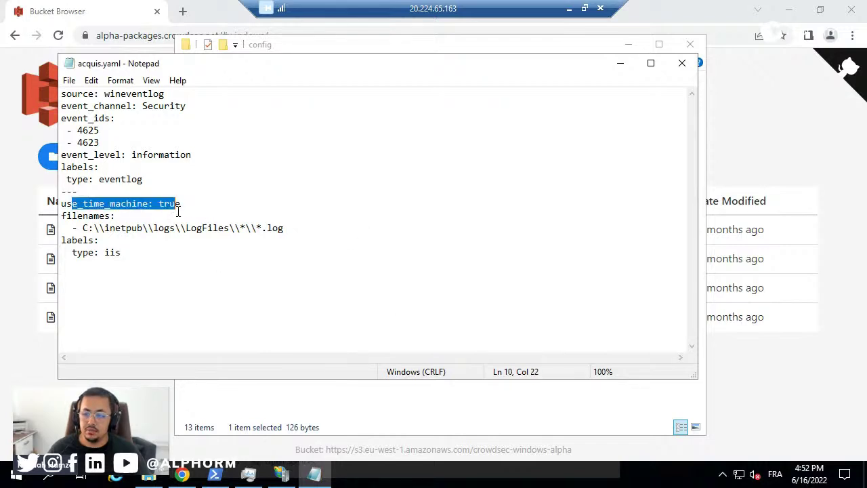
left_click(181, 254)
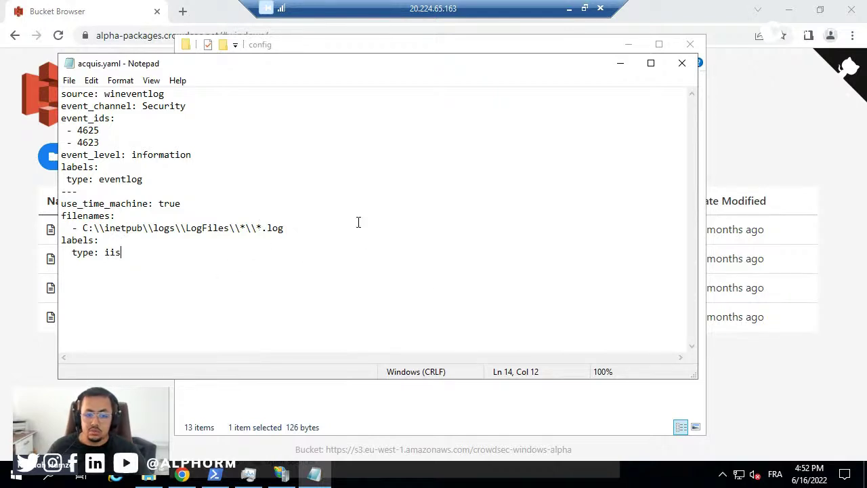
Close acquis.yaml saving the changes, close the config folder and minimize the browser to return to PowerShell.
left_click(681, 63)
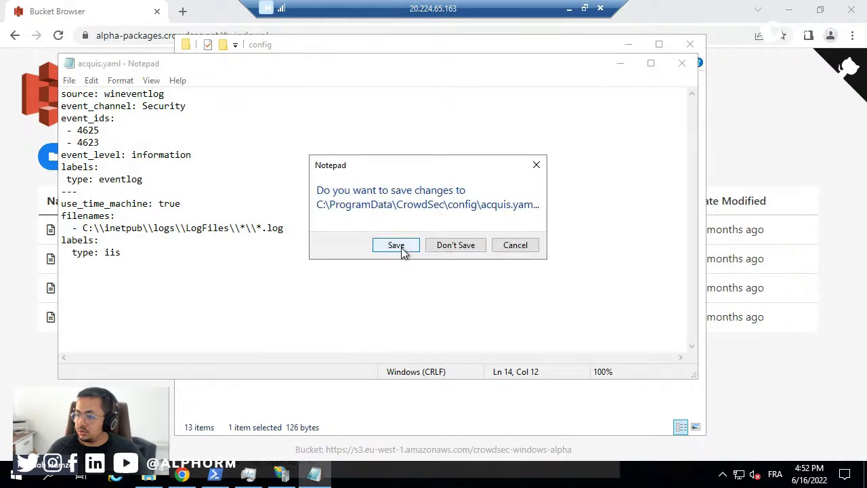
left_click(401, 249)
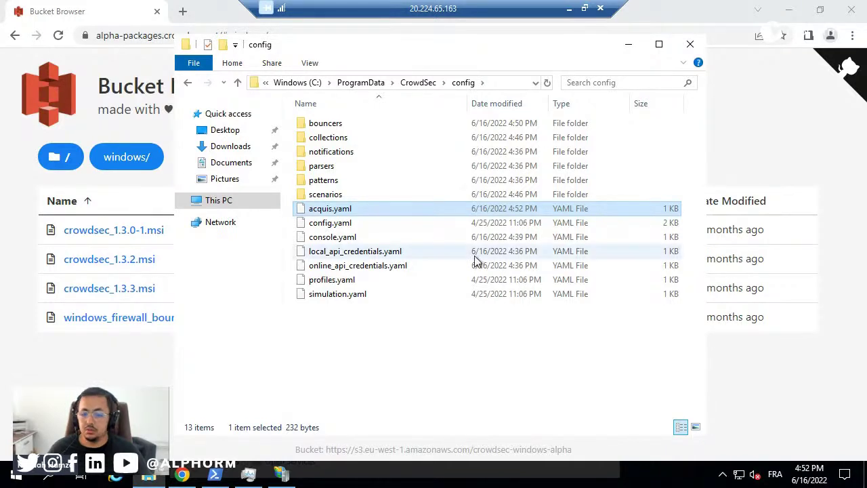
left_click(690, 45)
left_click(790, 10)
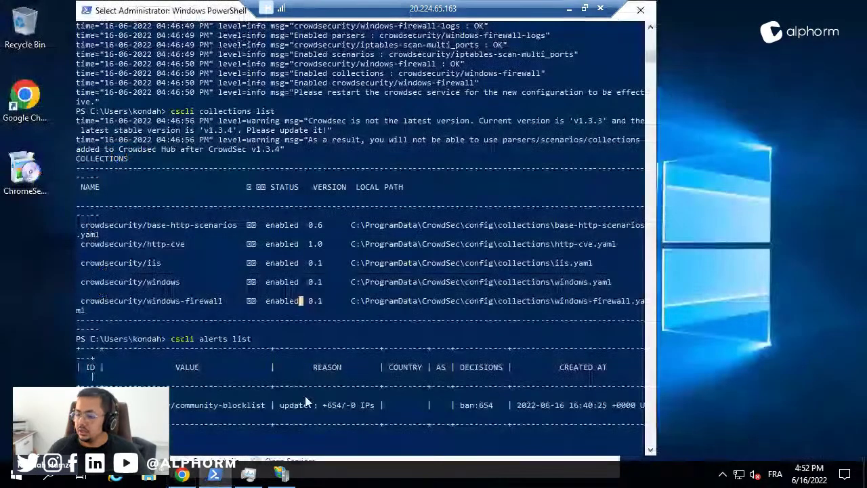
Run cscli without arguments in PowerShell to show its available commands and flags.
type("cls")
key("Return")
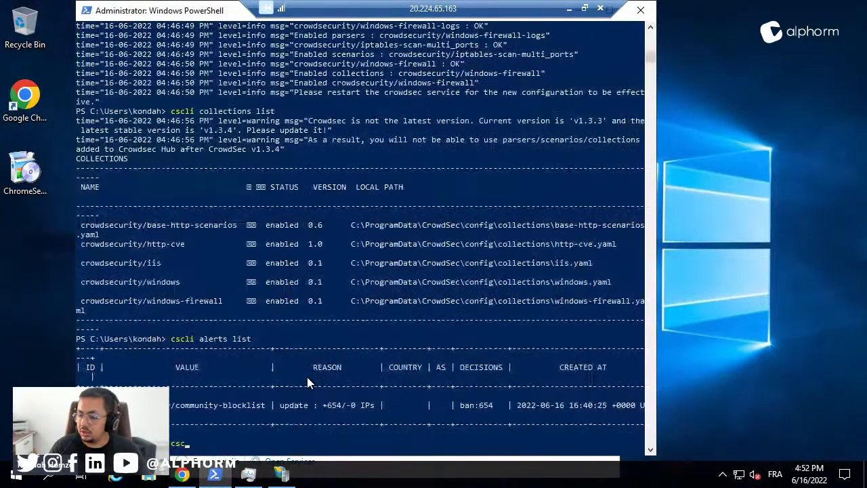
type("cscli")
key("Return")
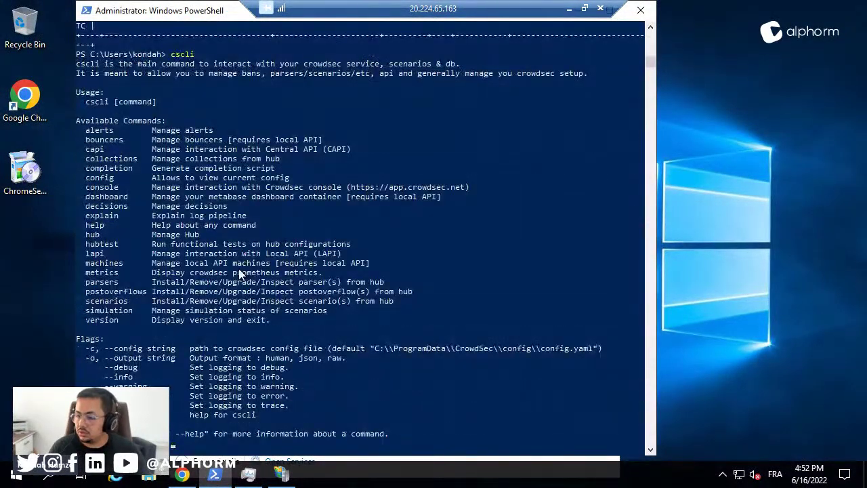
List the registered bouncers with cscli bouncers list and check the Windows Firewall bouncer's entry.
left_click(100, 142)
type("cs")
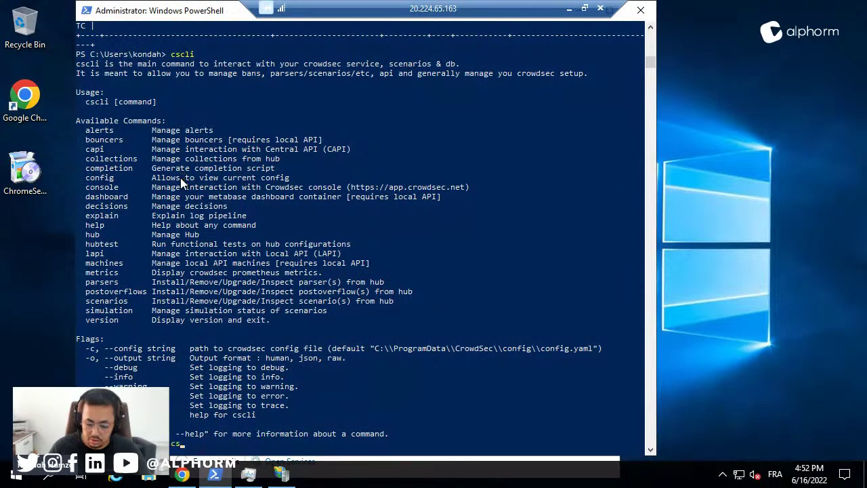
type("cli bouncers lis")
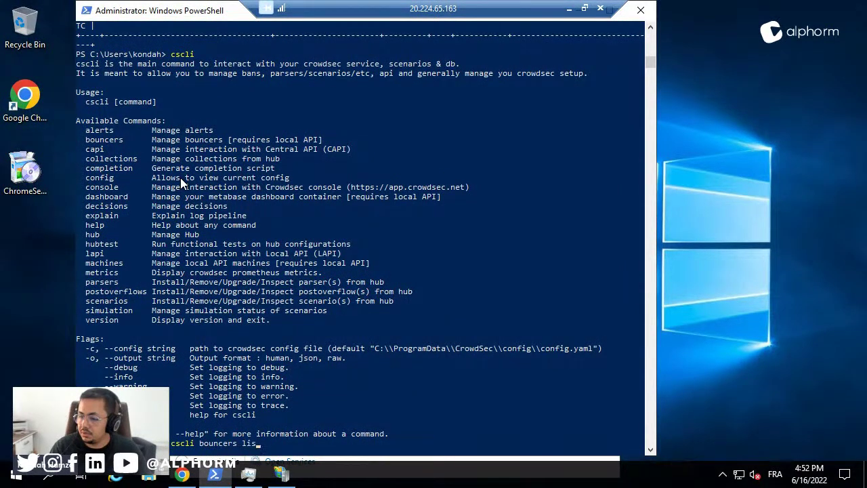
type("t")
key("Return")
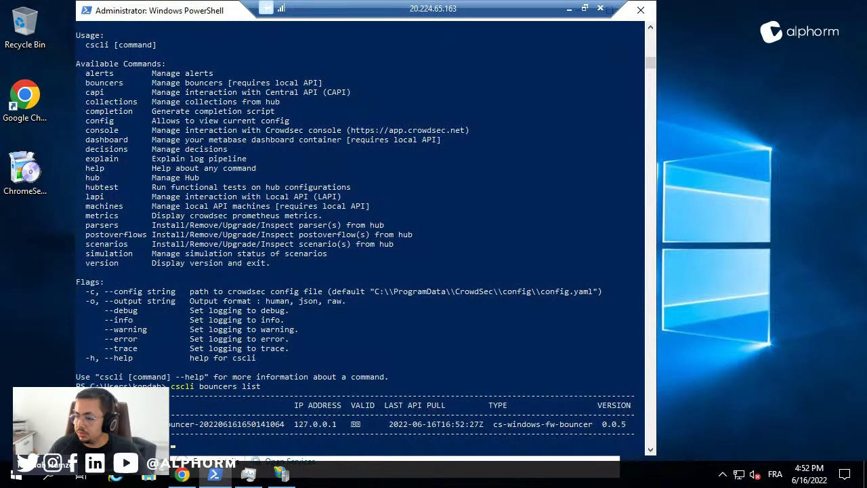
left_click_drag(88, 424, 615, 426)
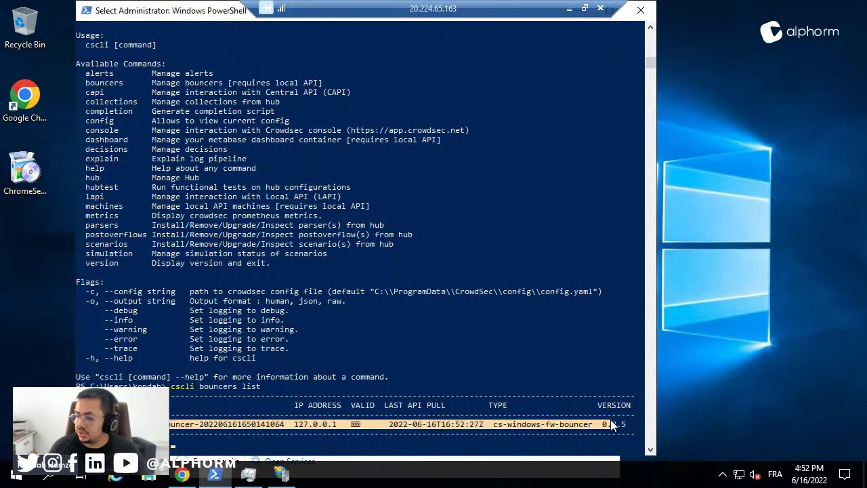
left_click(337, 339)
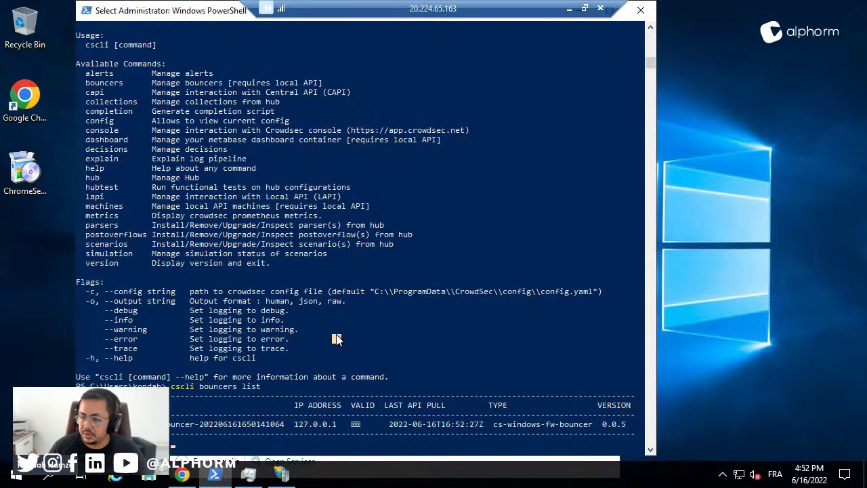
key("Escape")
List the installed scenarios with cscli scenarios list and look through the output.
key("Up")
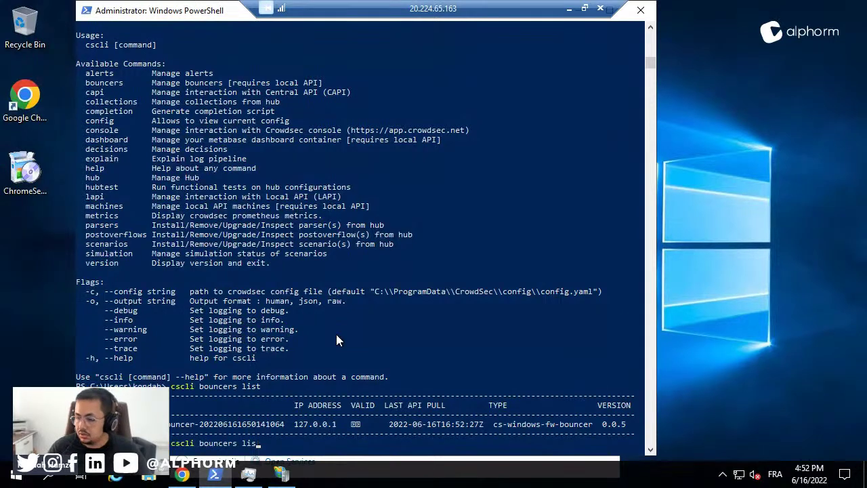
key("BackSpace")
key("BackSpace")
key("BackSpace")
key("BackSpace")
key("BackSpace")
key("BackSpace")
key("BackSpace")
key("BackSpace")
key("BackSpace")
key("BackSpace")
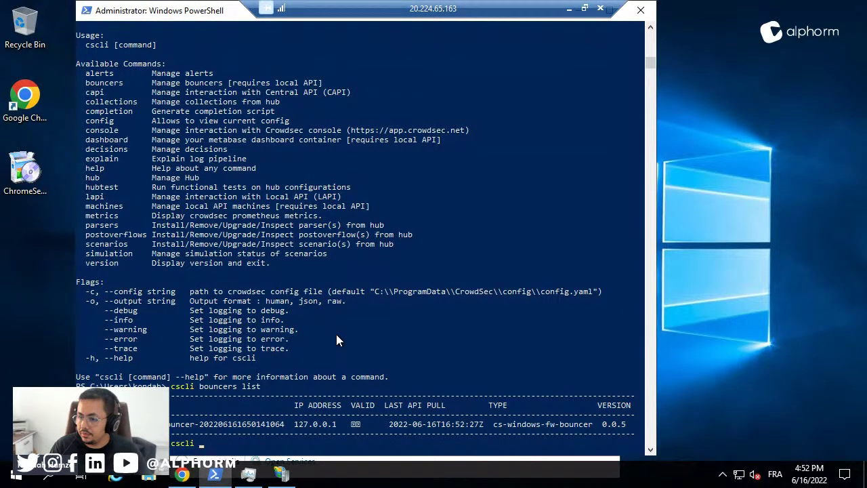
type("scenarios list")
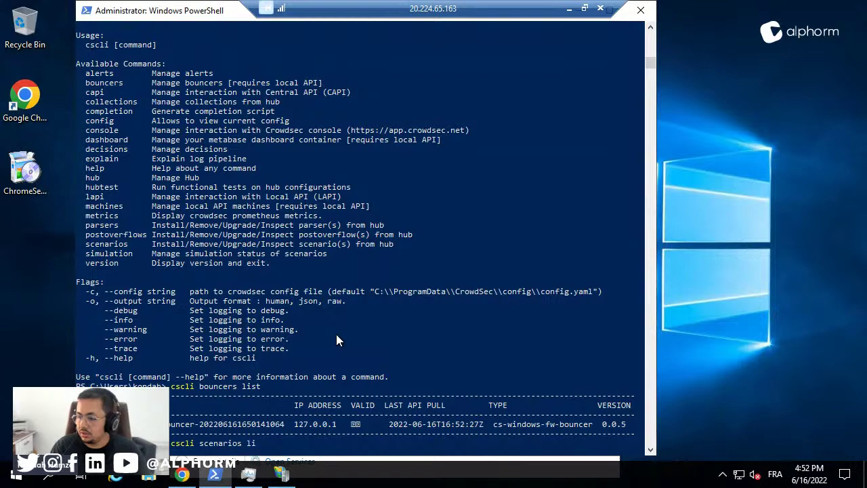
key("Return")
scroll(336, 334, "up", 10)
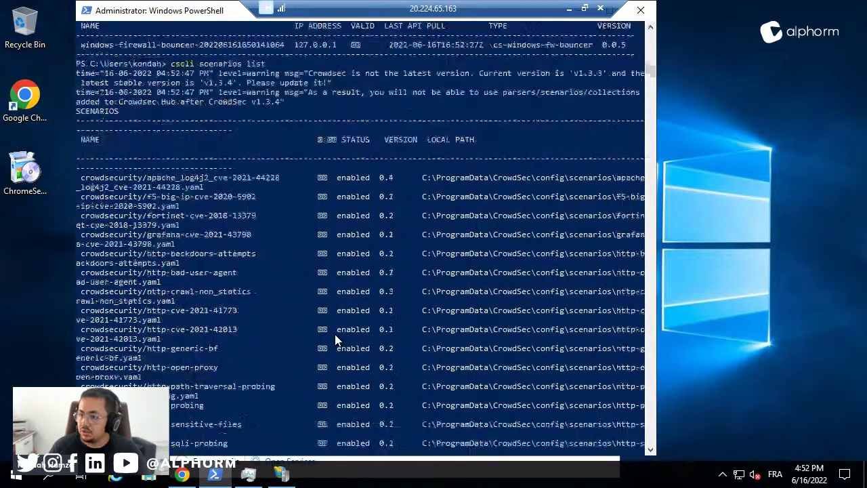
scroll(318, 336, "down", 3)
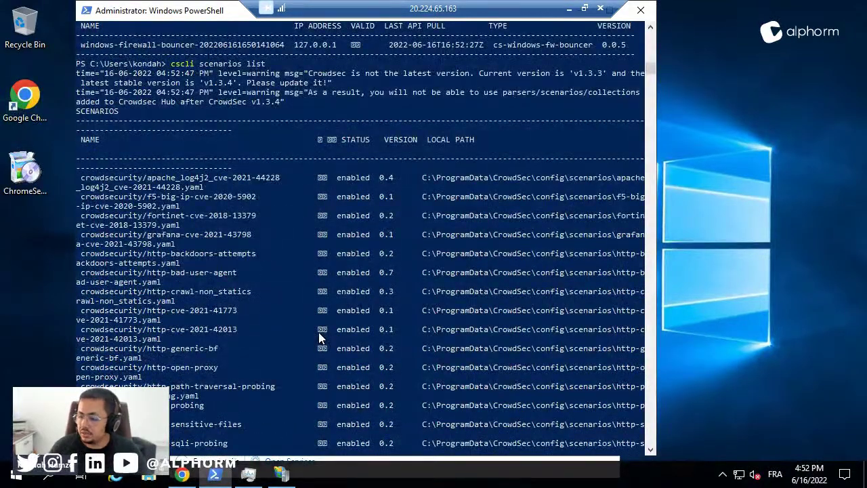
List the installed collections with cscli collections list and examine their names and status.
key("Up")
key("BackSpace")
key("BackSpace")
key("BackSpace")
key("BackSpace")
key("BackSpace")
key("BackSpace")
key("BackSpace")
key("BackSpace")
key("BackSpace")
key("BackSpace")
key("BackSpace")
key("BackSpace")
key("BackSpace")
key("BackSpace")
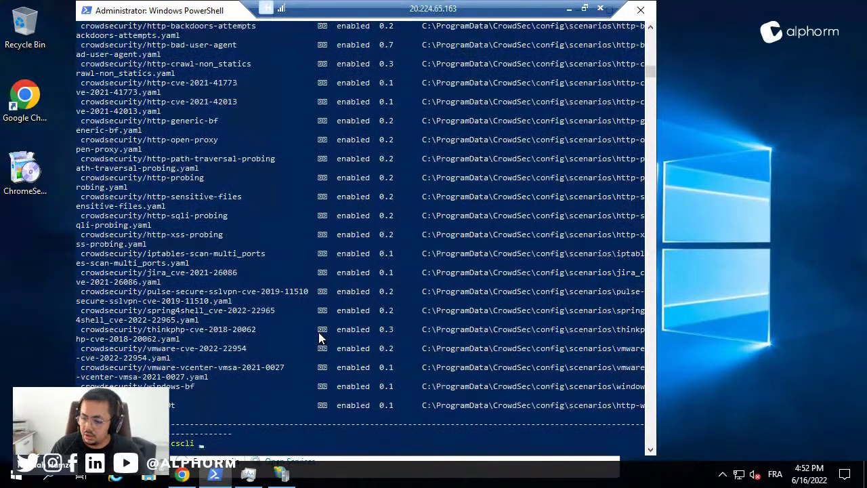
type("collections list")
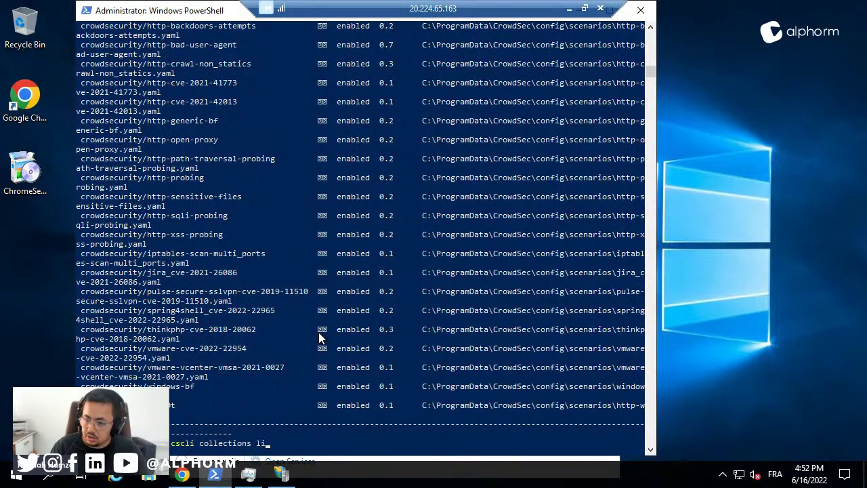
key("Return")
left_click_drag(134, 330, 493, 405)
left_click(494, 405)
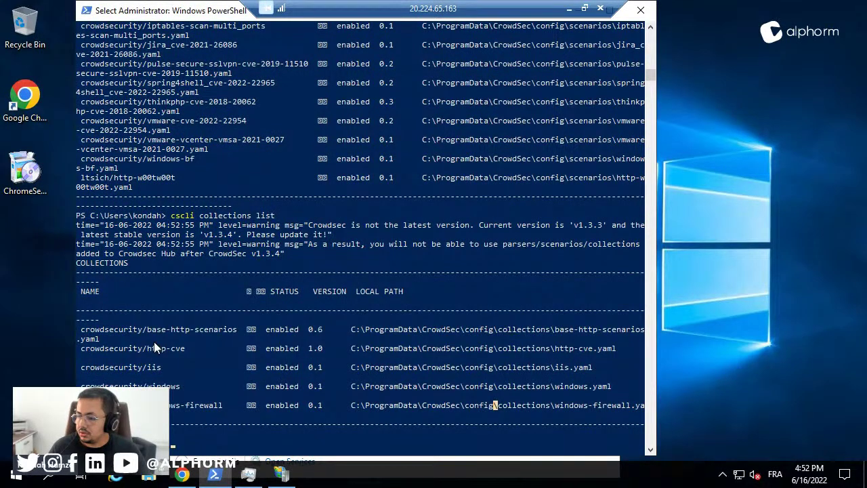
left_click_drag(143, 332, 206, 320)
left_click(206, 320)
key("Escape")
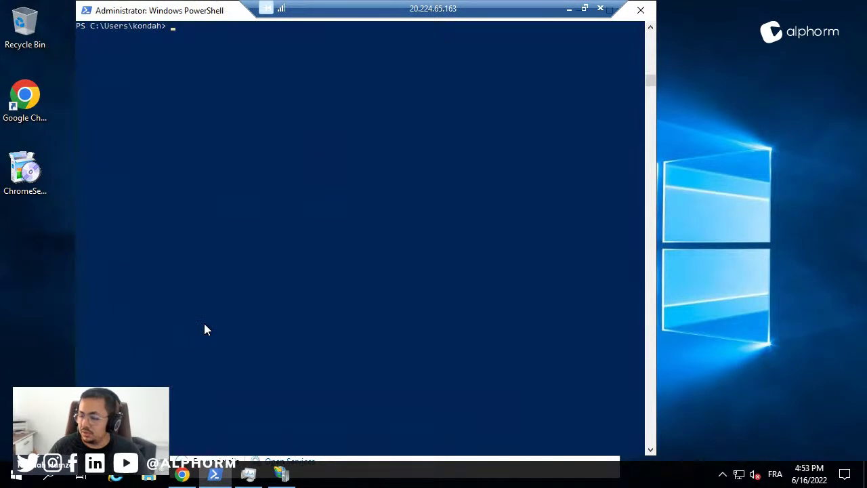
List the CrowdSec alerts with cscli alerts list and check the community-blocklist entry.
key("Up")
key("BackSpace")
key("BackSpace")
key("BackSpace")
key("BackSpace")
key("BackSpace")
key("BackSpace")
key("BackSpace")
key("BackSpace")
key("BackSpace")
key("BackSpace")
key("BackSpace")
key("BackSpace")
key("BackSpace")
key("BackSpace")
key("BackSpace")
key("BackSpace")
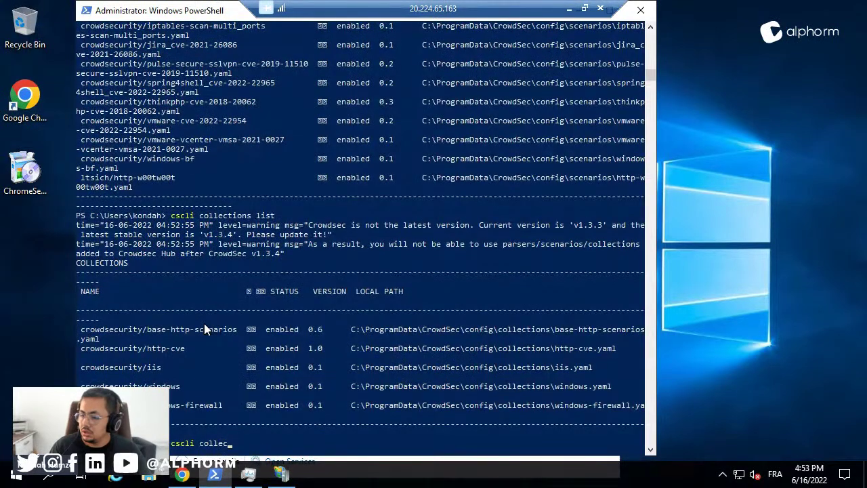
type("alerts list")
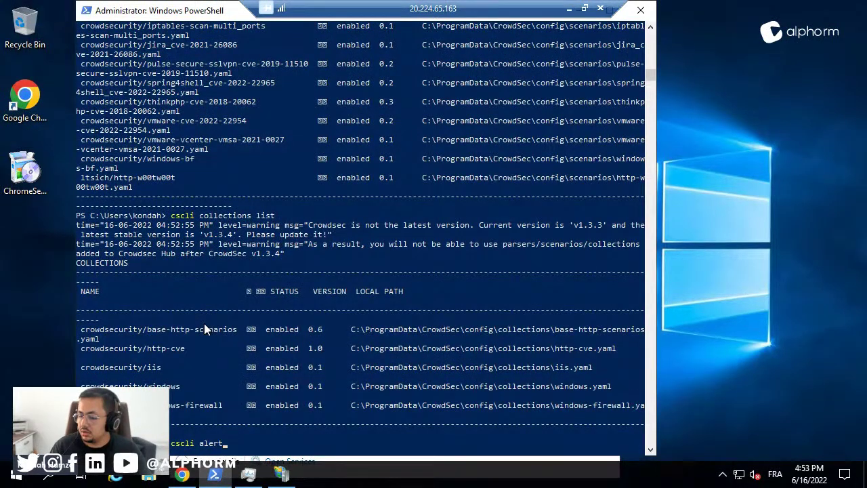
key("Return")
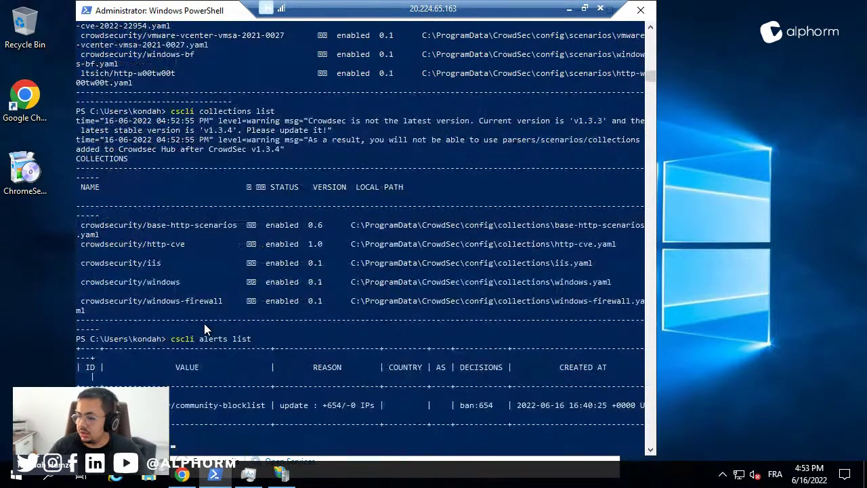
left_click(208, 414)
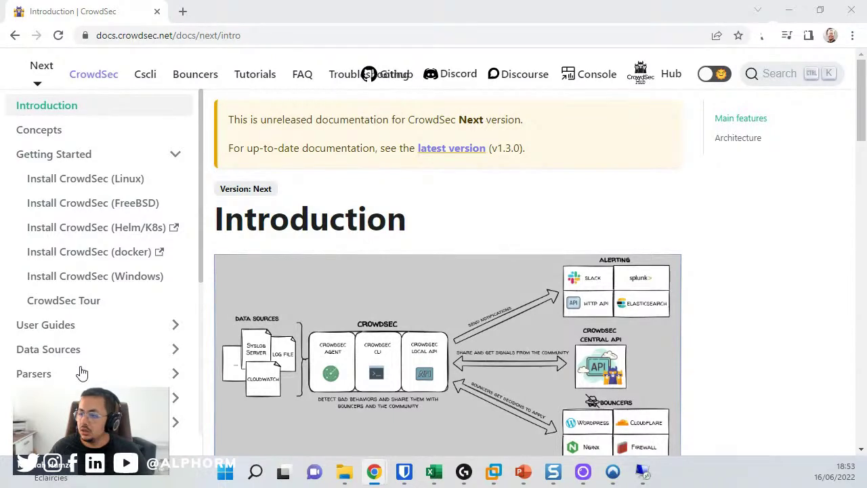
Look through the CrowdSec documentation introduction and open the Docker installation page on Docker Hub to read it.
scroll(102, 219, "down", 5)
scroll(114, 292, "up", 5)
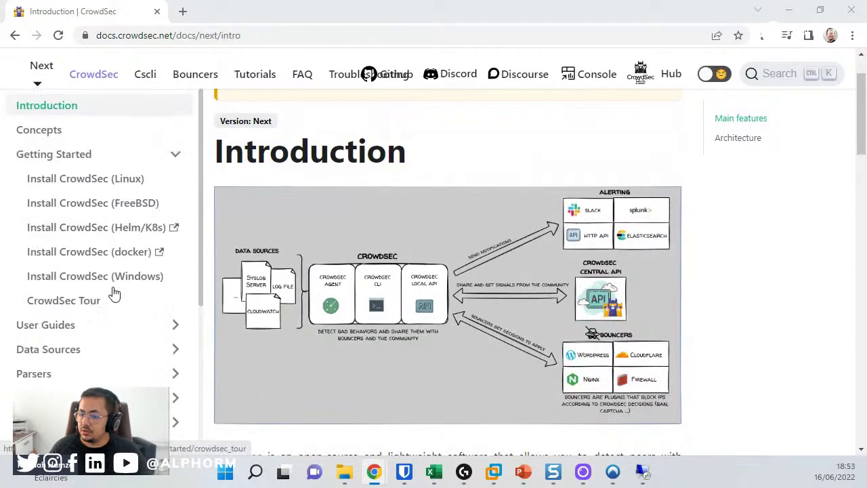
scroll(219, 285, "down", 15)
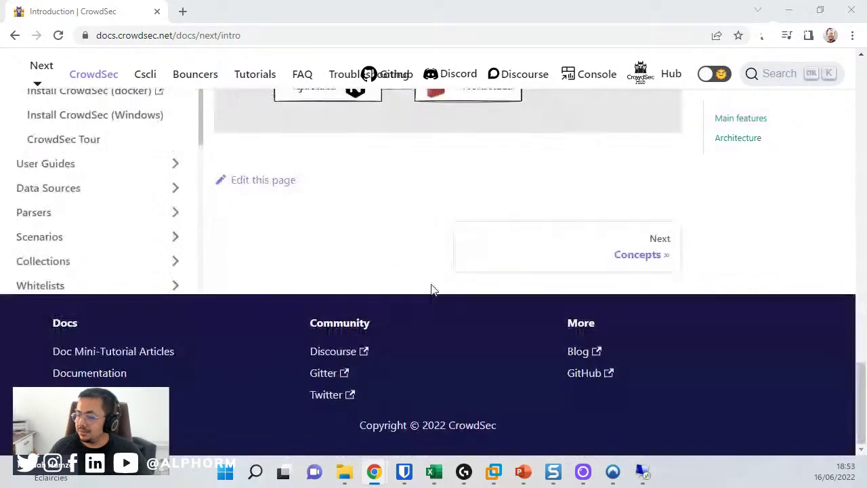
scroll(133, 167, "up", 3)
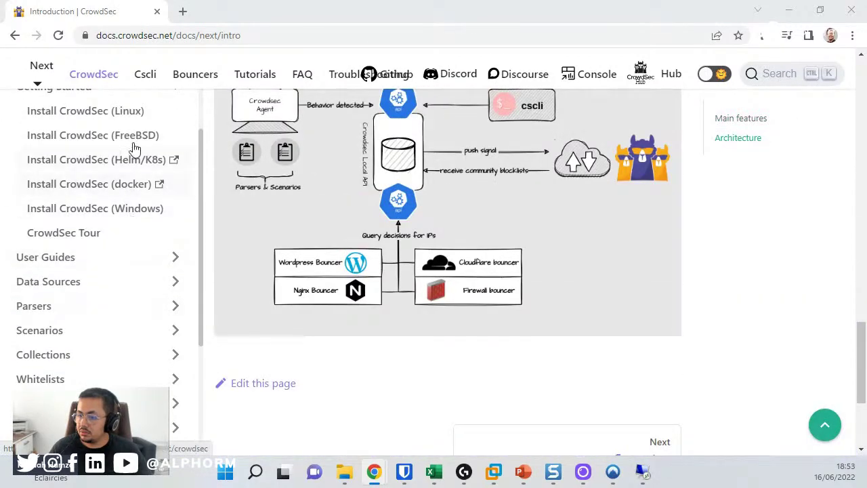
left_click(130, 183)
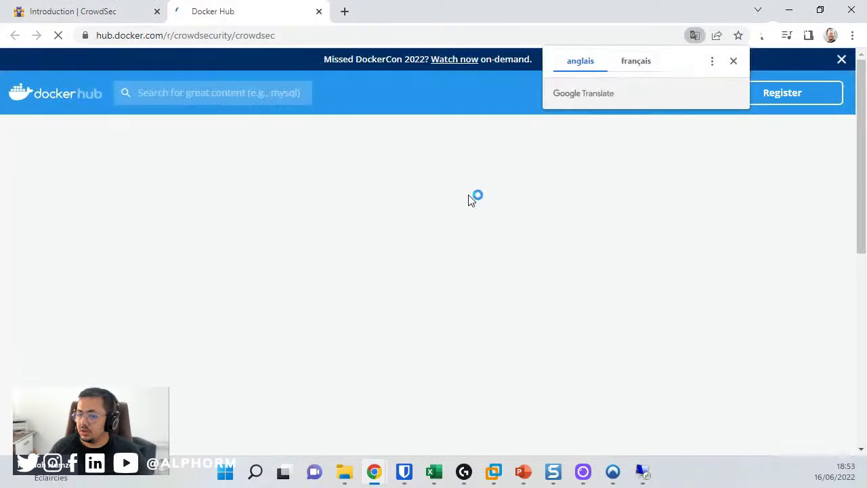
scroll(469, 199, "down", 15)
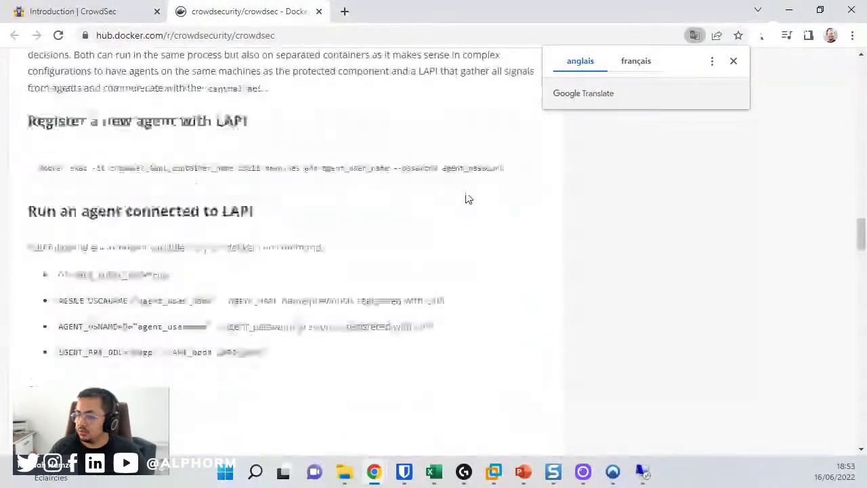
scroll(468, 196, "down", 10)
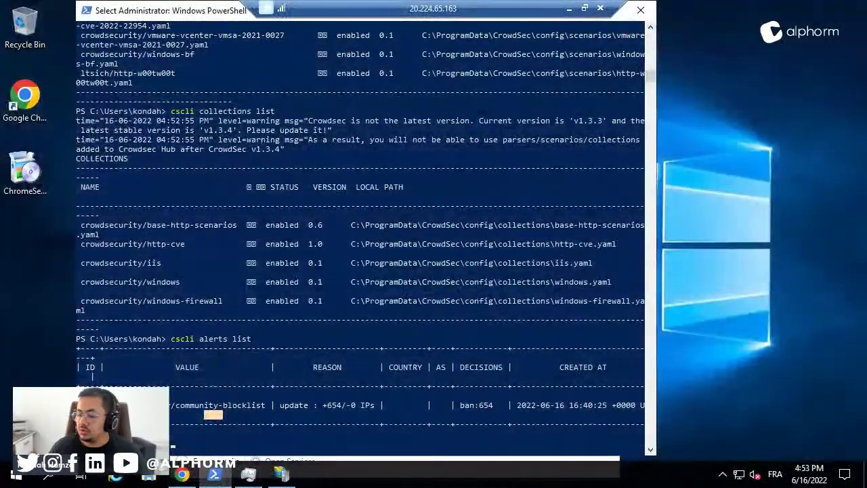
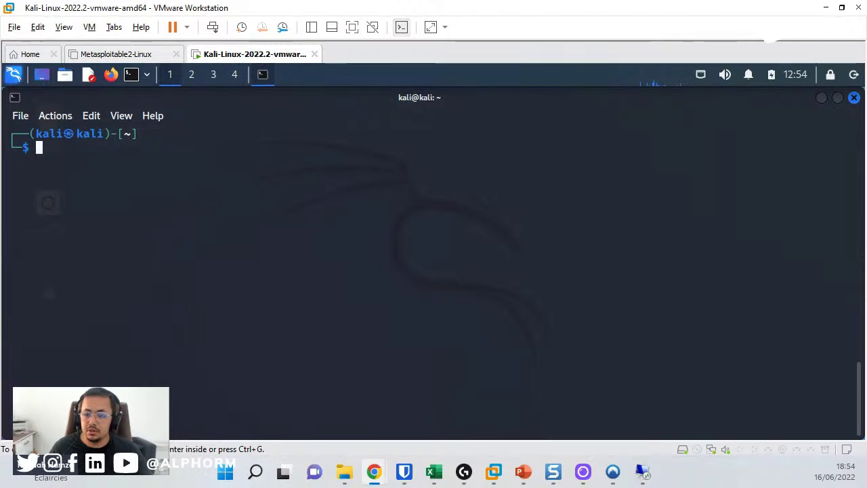
Start a root shell in the Kali Linux virtual machine's terminal with sudo -s.
left_click(227, 257)
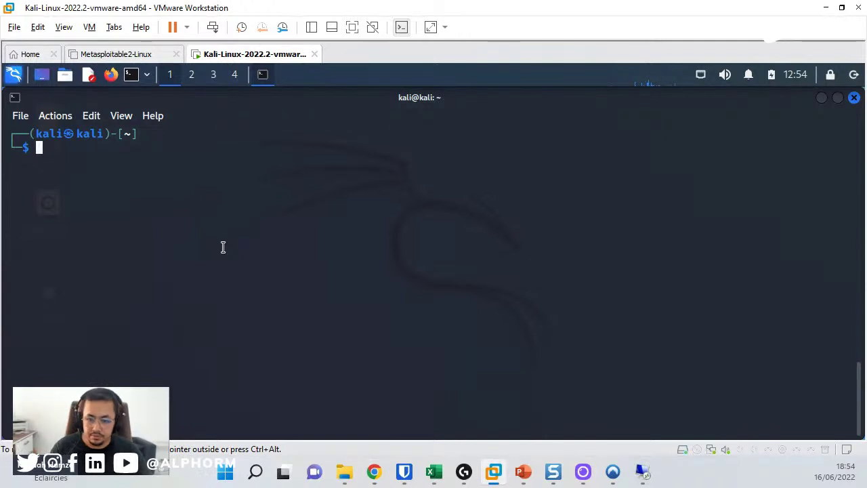
type("sudo -s")
key("Return")
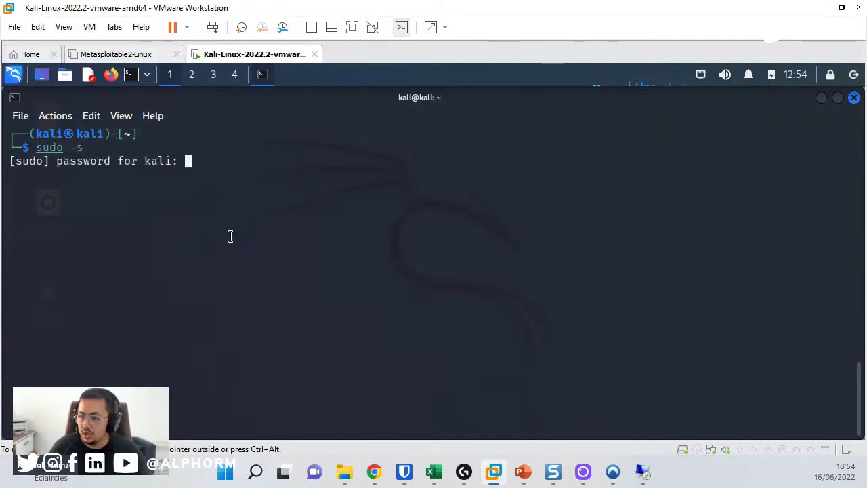